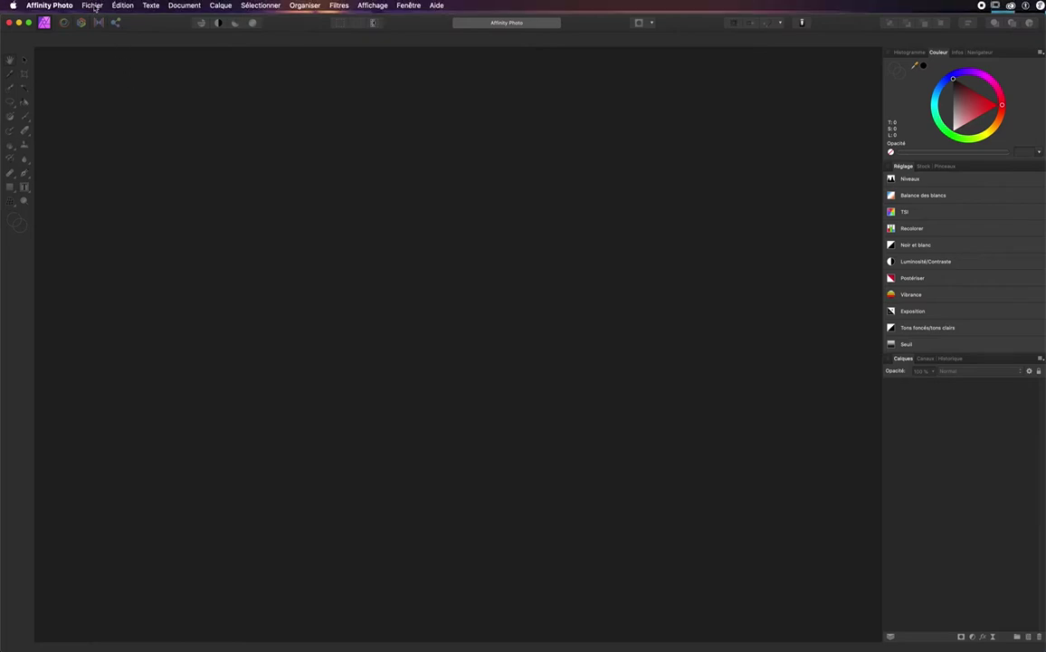
Open the photo portrait original.jpg from the Fichier menu
click(93, 6)
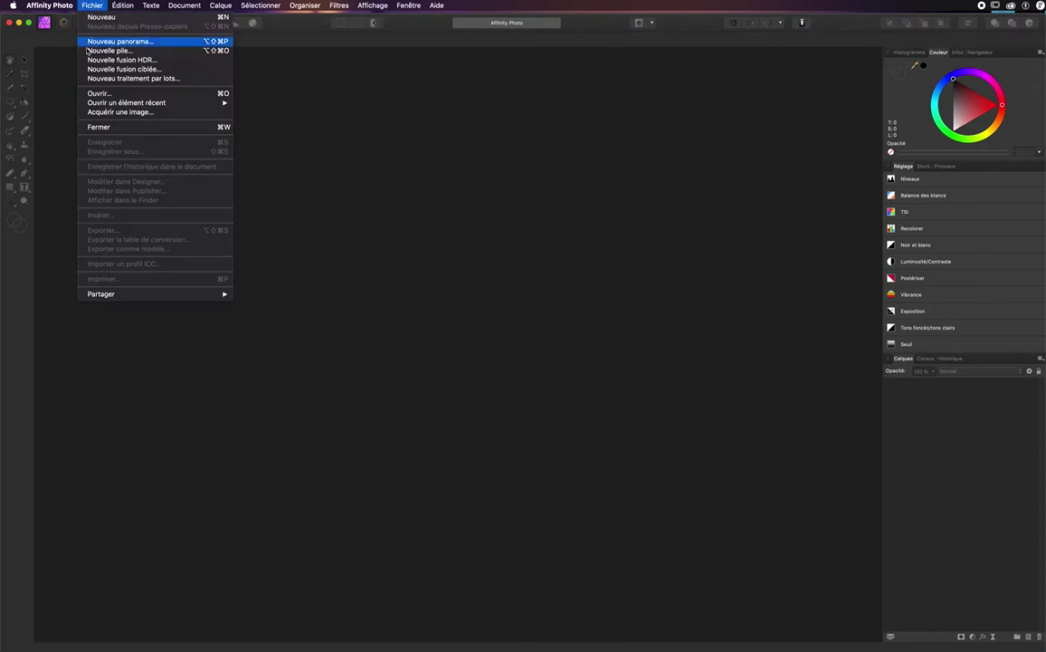
click(99, 94)
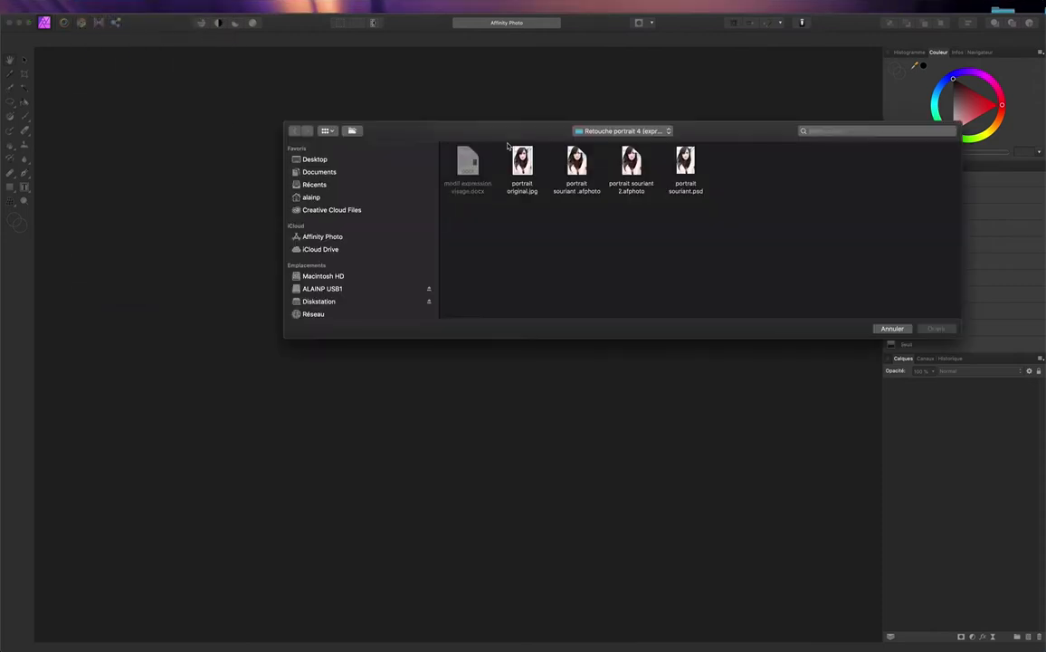
click(522, 163)
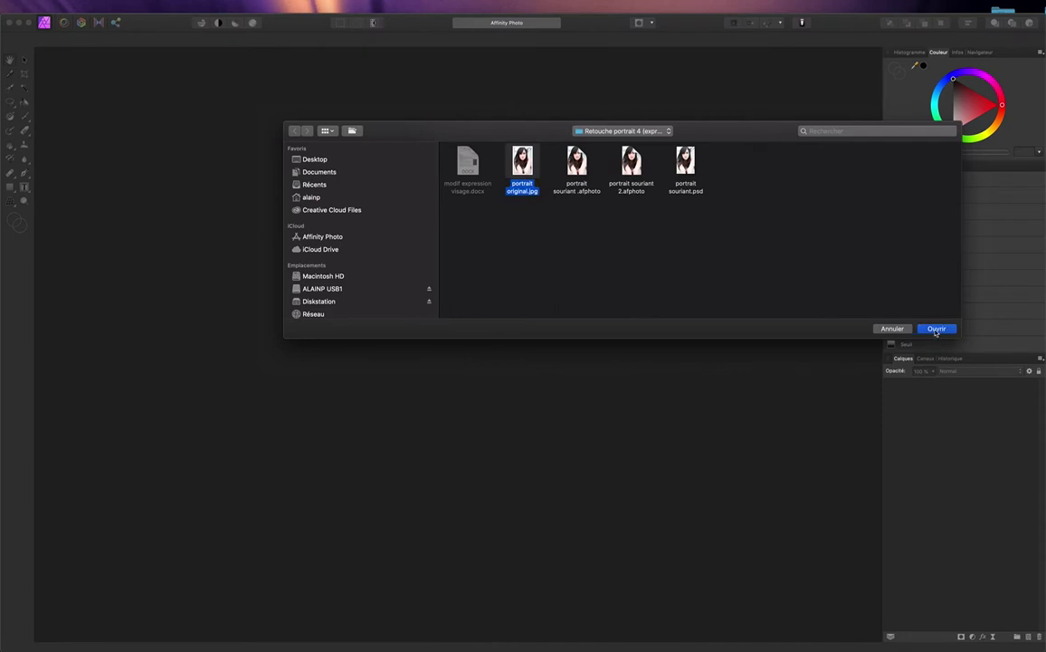
click(936, 328)
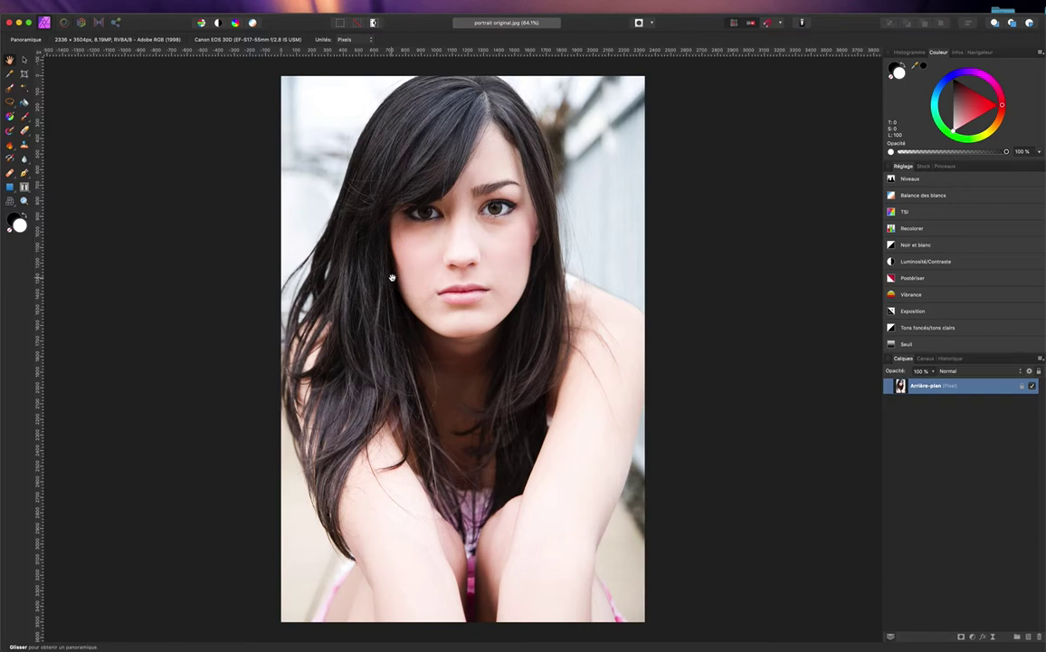
Duplicate the Arrière-plan layer, hide the top copy and select the bottom layer
right_click(976, 390)
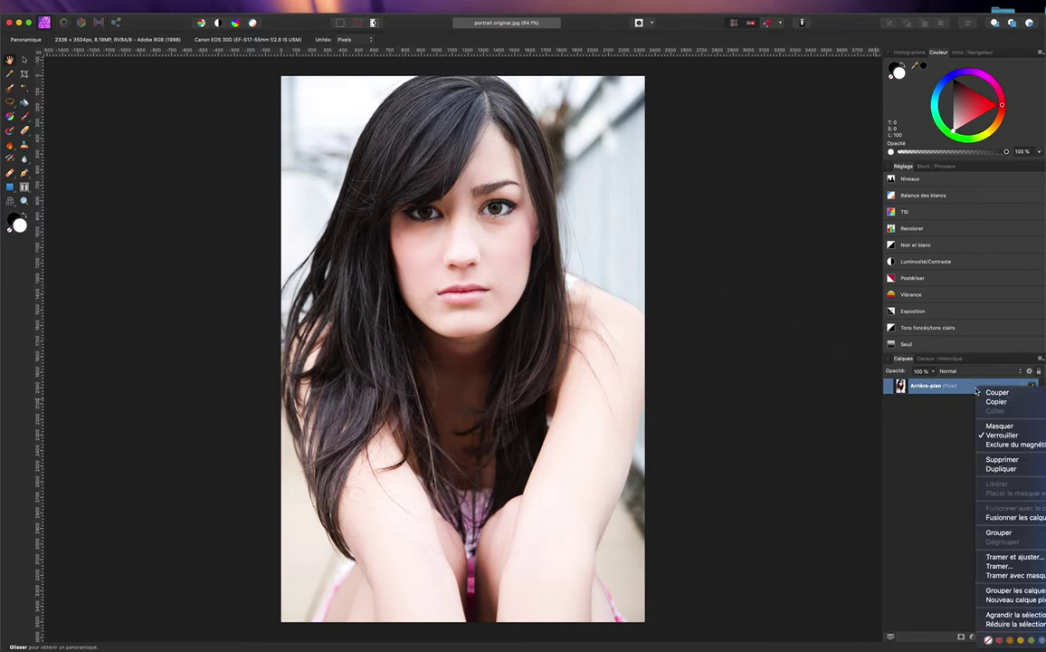
click(1001, 469)
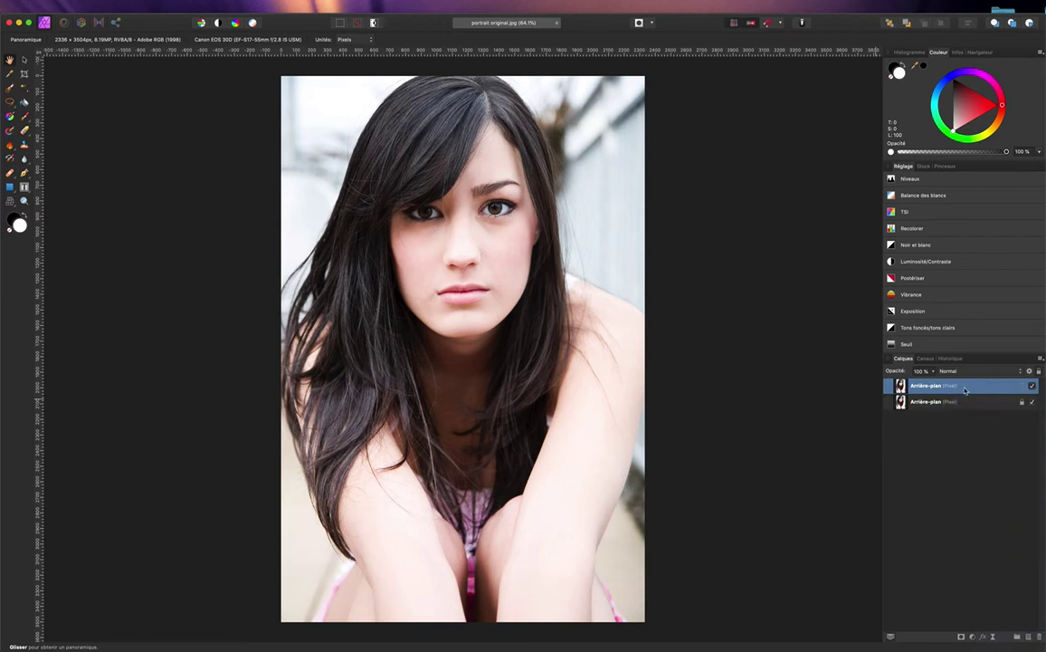
click(1032, 387)
click(894, 401)
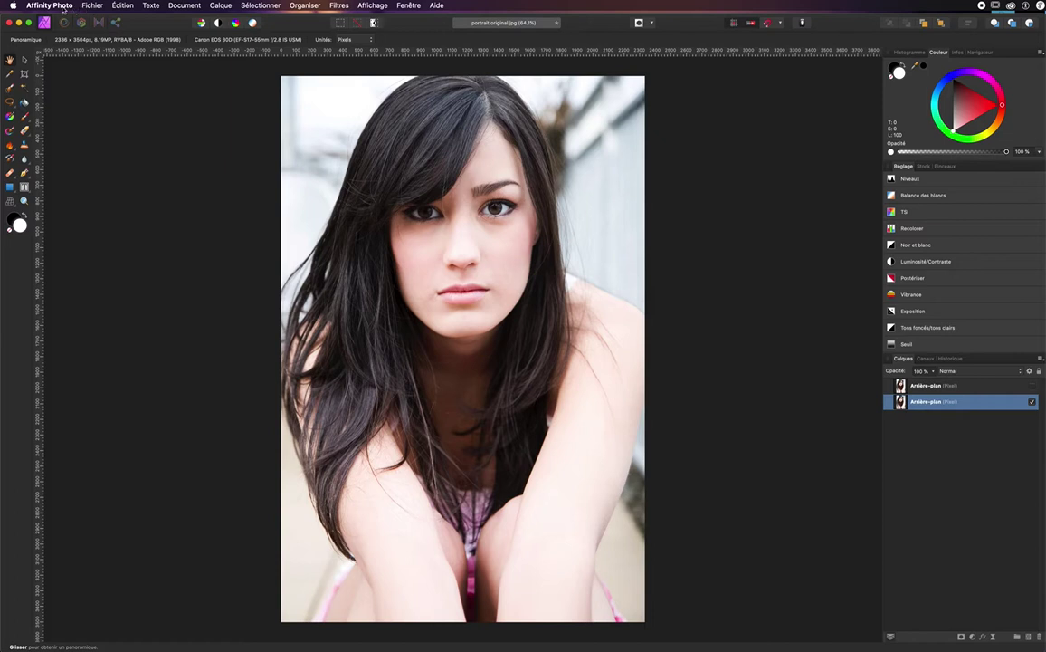
Switch to the Liquify Persona from the Affinity Photo app menu
click(59, 8)
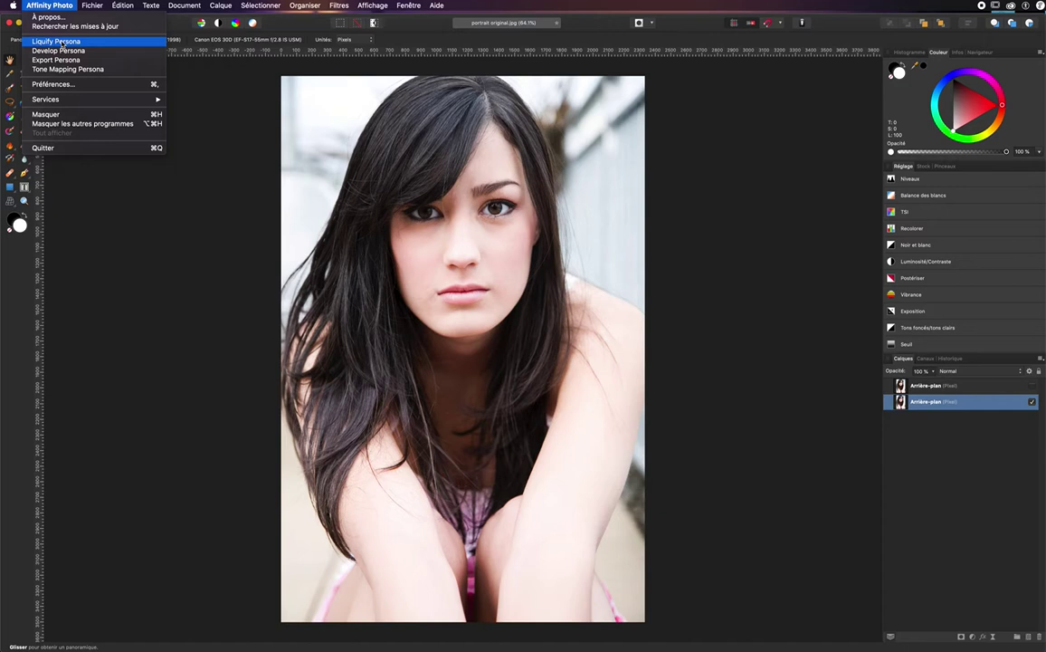
click(62, 42)
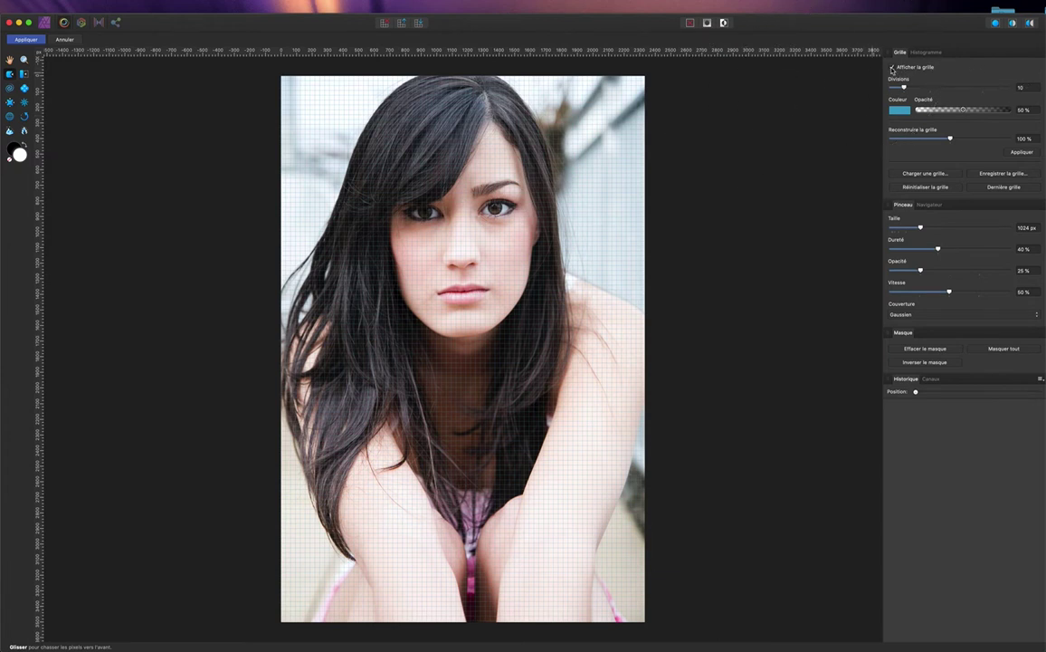
Turn off Afficher la grille to hide the liquify grid overlay
click(892, 68)
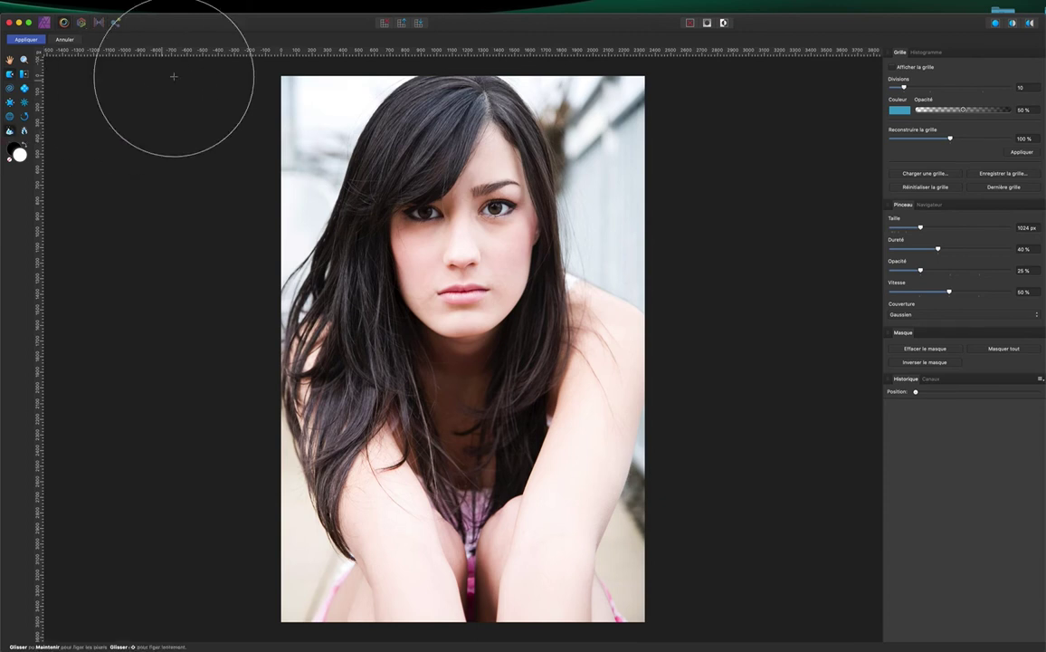
Freeze the top-left corner and hair edge, then push the hair edge near the left cheek
click(278, 105)
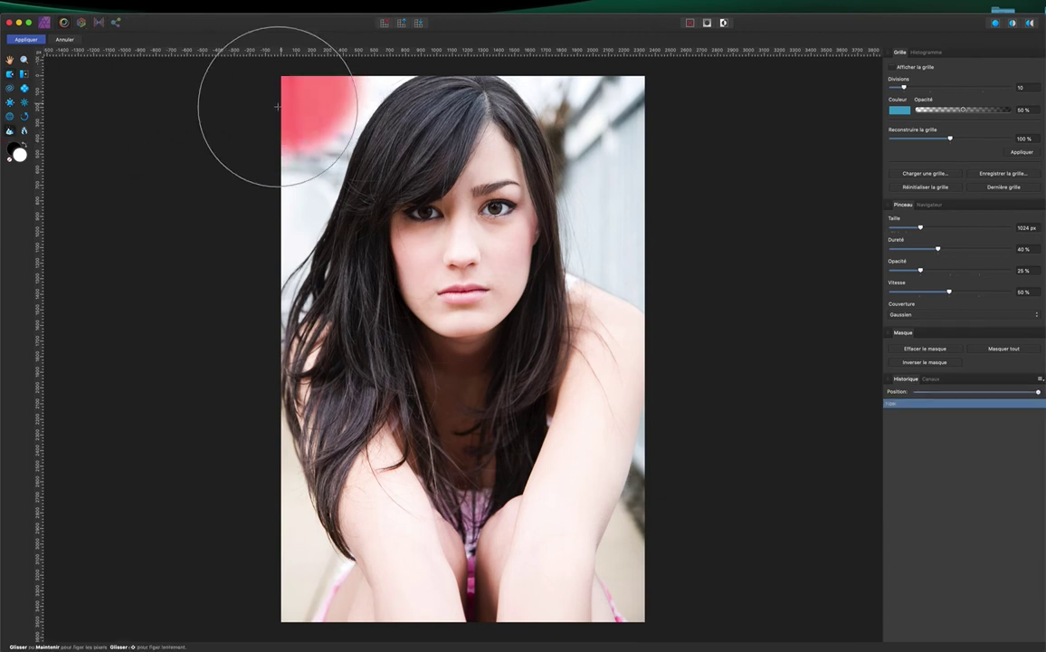
mouse_move(310, 59)
mouse_down()
mouse_move(327, 69)
mouse_move(283, 251)
mouse_move(281, 584)
mouse_move(627, 597)
mouse_move(619, 141)
mouse_move(440, 87)
mouse_move(561, 91)
mouse_move(350, 152)
mouse_move(327, 303)
mouse_move(422, 413)
mouse_move(497, 443)
mouse_move(375, 516)
mouse_move(611, 444)
mouse_move(619, 164)
mouse_move(432, 105)
mouse_move(514, 93)
mouse_move(420, 101)
mouse_up()
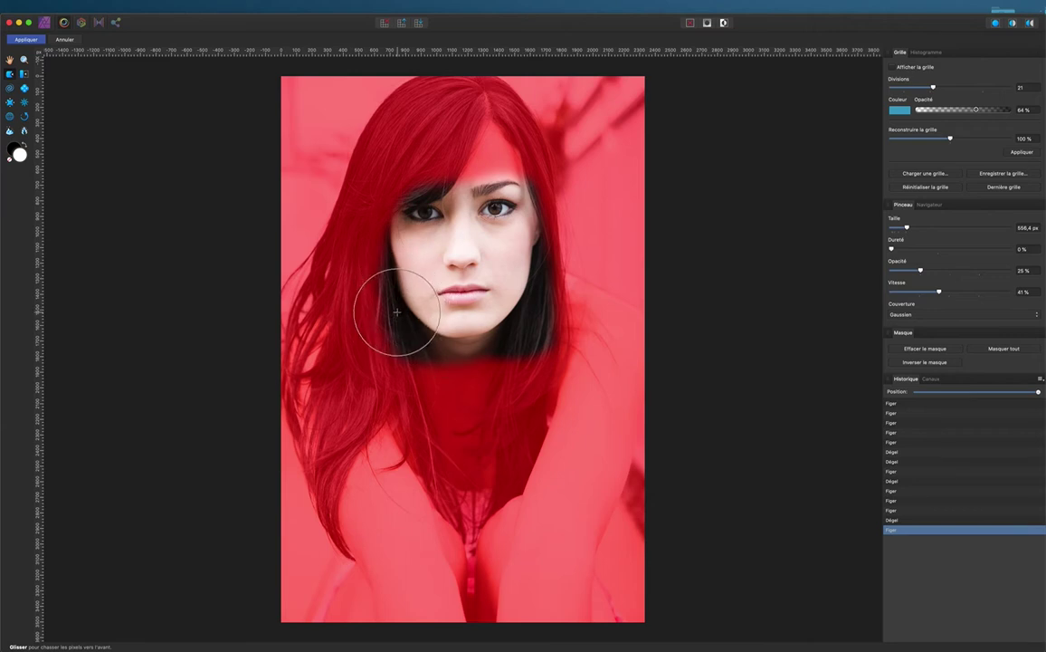
drag(396, 311, 414, 324)
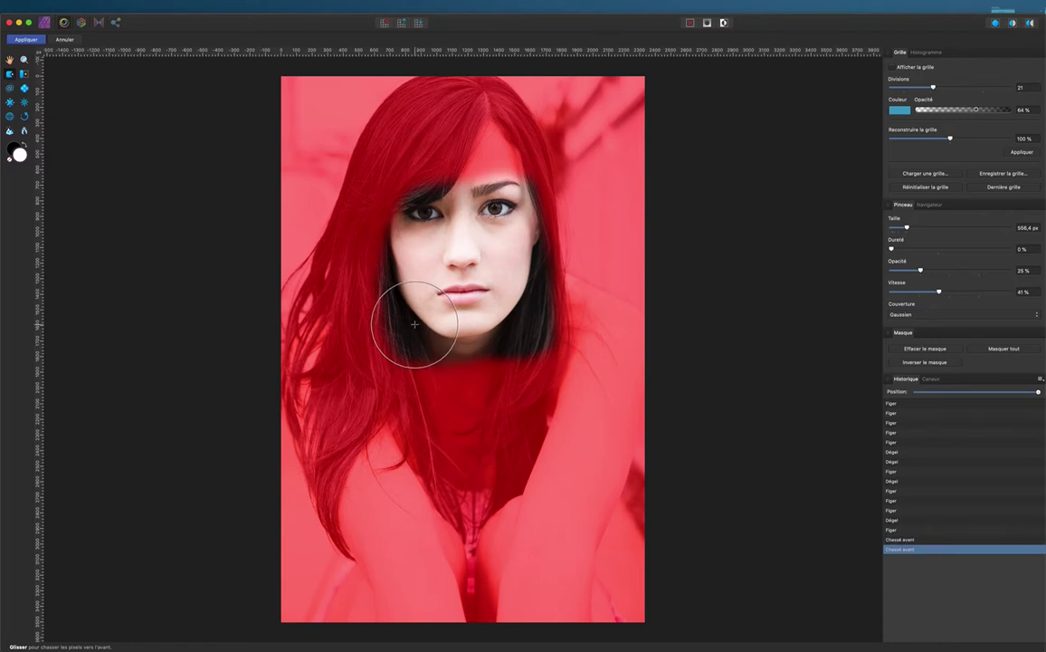
Push the hair inward along the left cheek, left jaw and right cheek
scroll(452, 258, up, 5)
scroll(451, 258, up, 5)
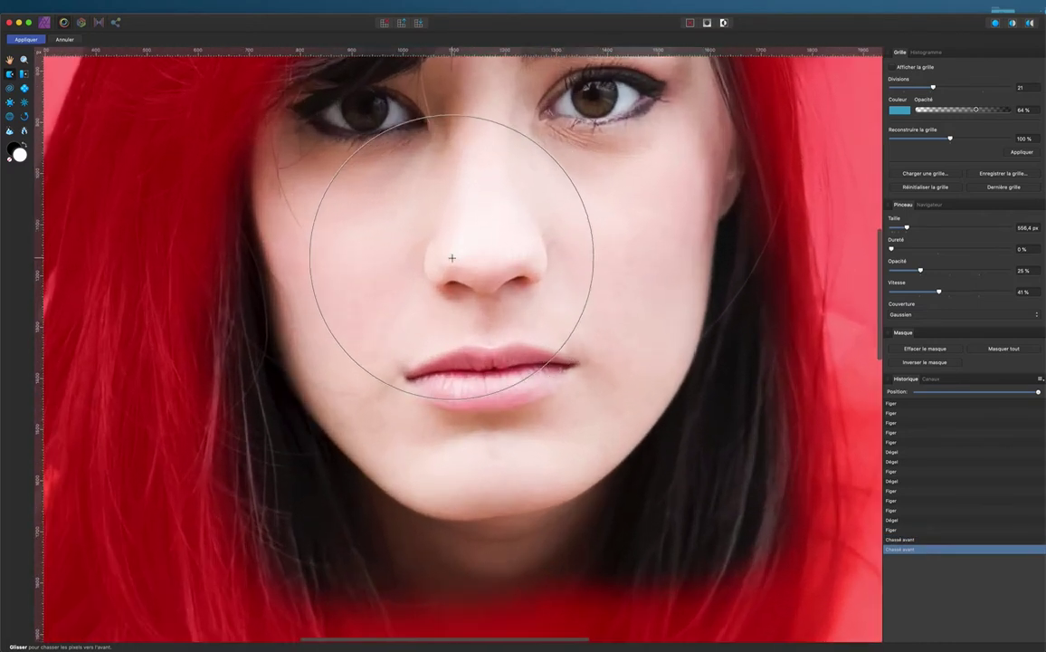
scroll(452, 258, up, 2)
scroll(452, 258, down, 2)
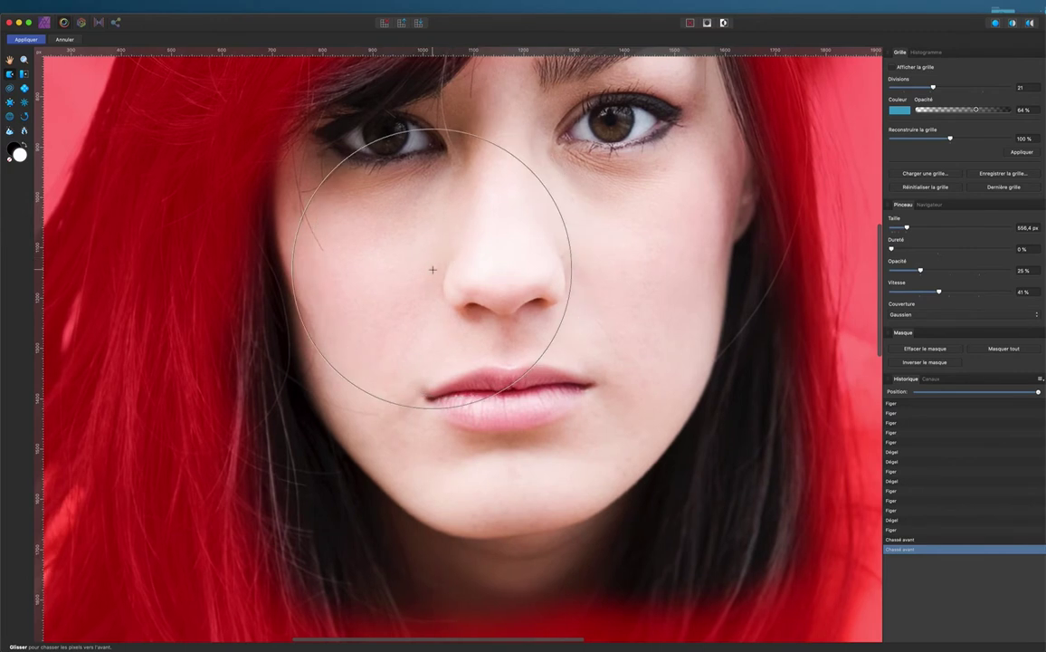
mouse_move(309, 489)
mouse_down()
mouse_move(317, 484)
mouse_move(282, 439)
mouse_move(373, 532)
mouse_move(461, 557)
mouse_move(398, 526)
mouse_up()
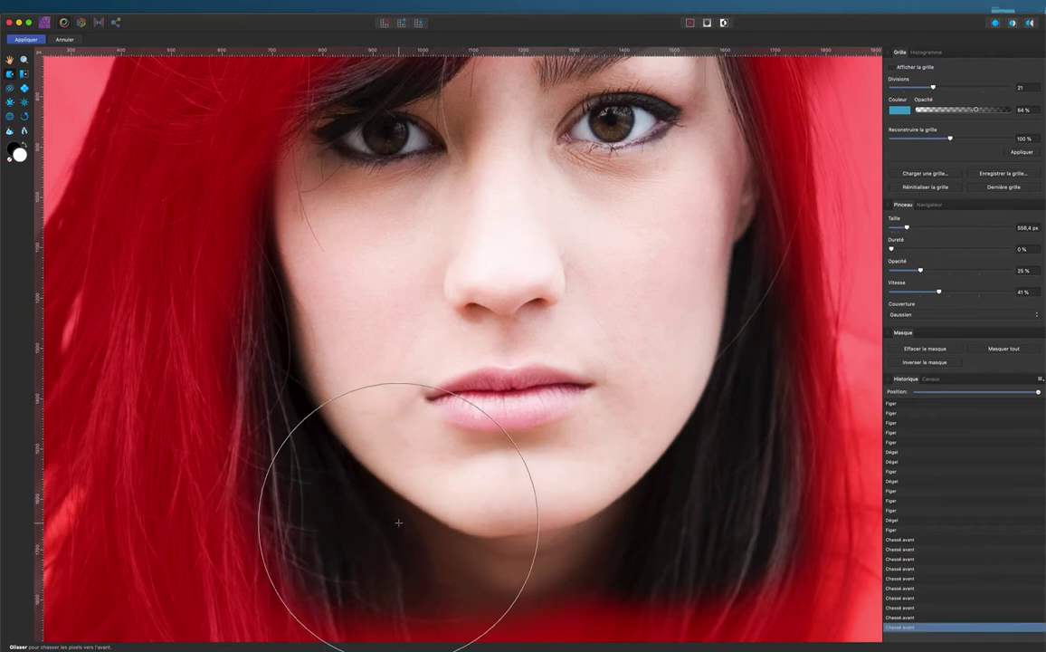
mouse_move(303, 495)
mouse_down()
mouse_move(331, 492)
mouse_move(327, 444)
mouse_up()
mouse_move(269, 408)
mouse_down()
mouse_move(296, 378)
mouse_move(315, 409)
mouse_up()
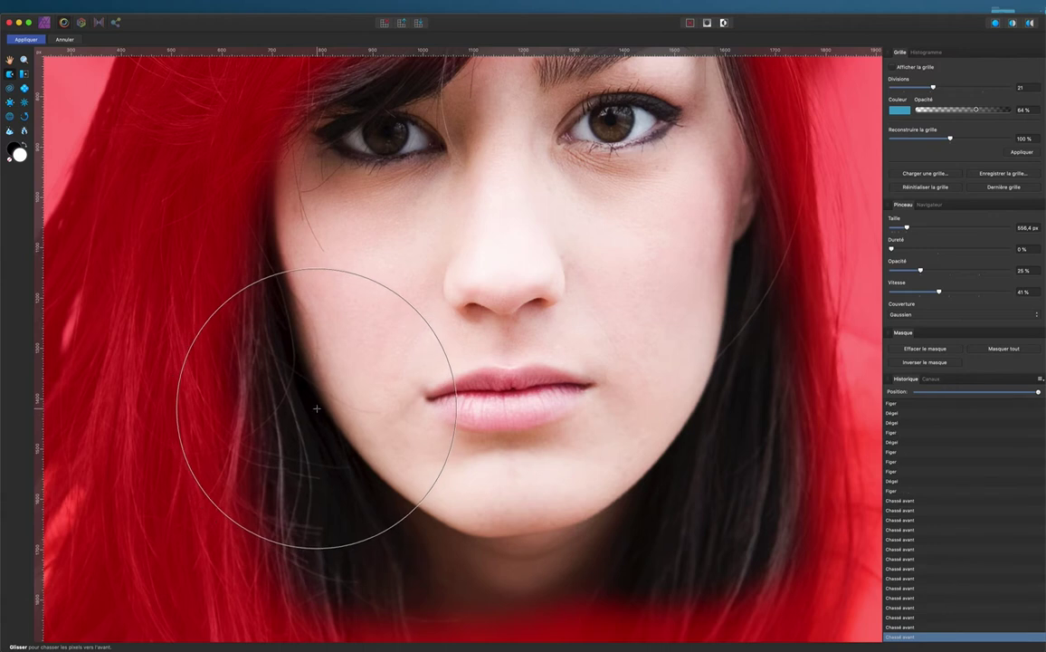
drag(320, 460, 360, 477)
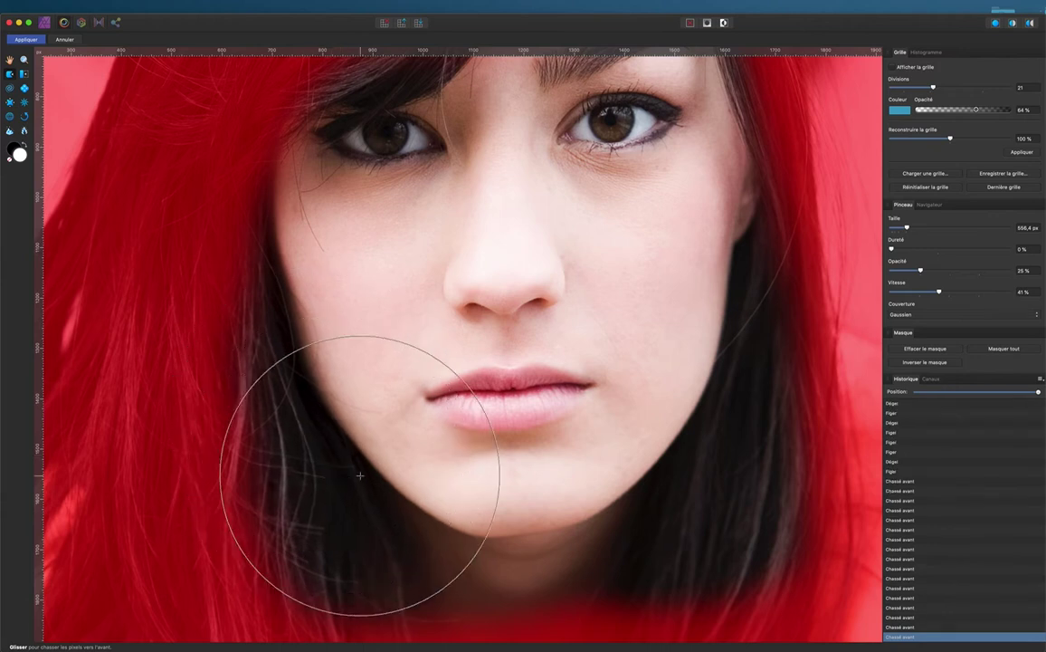
mouse_move(369, 516)
mouse_down()
mouse_move(397, 510)
mouse_move(454, 541)
mouse_move(486, 543)
mouse_up()
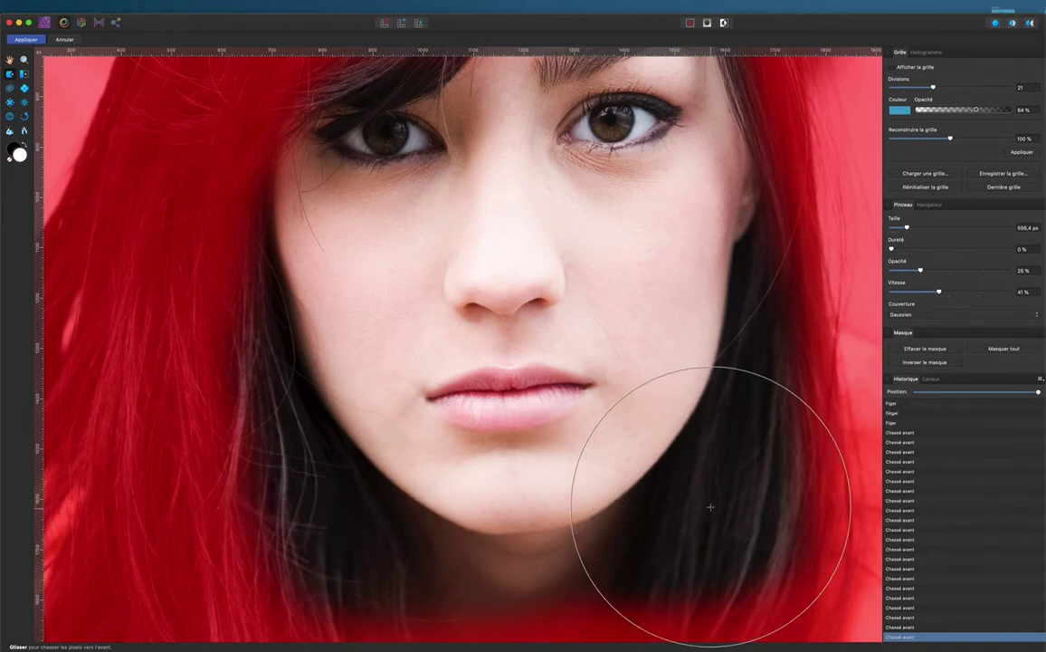
mouse_move(724, 351)
mouse_down()
mouse_move(695, 346)
mouse_move(743, 385)
mouse_move(649, 479)
mouse_move(647, 502)
mouse_move(626, 498)
mouse_move(627, 508)
mouse_move(722, 409)
mouse_move(712, 402)
mouse_move(737, 374)
mouse_move(714, 355)
mouse_move(732, 335)
mouse_move(700, 348)
mouse_up()
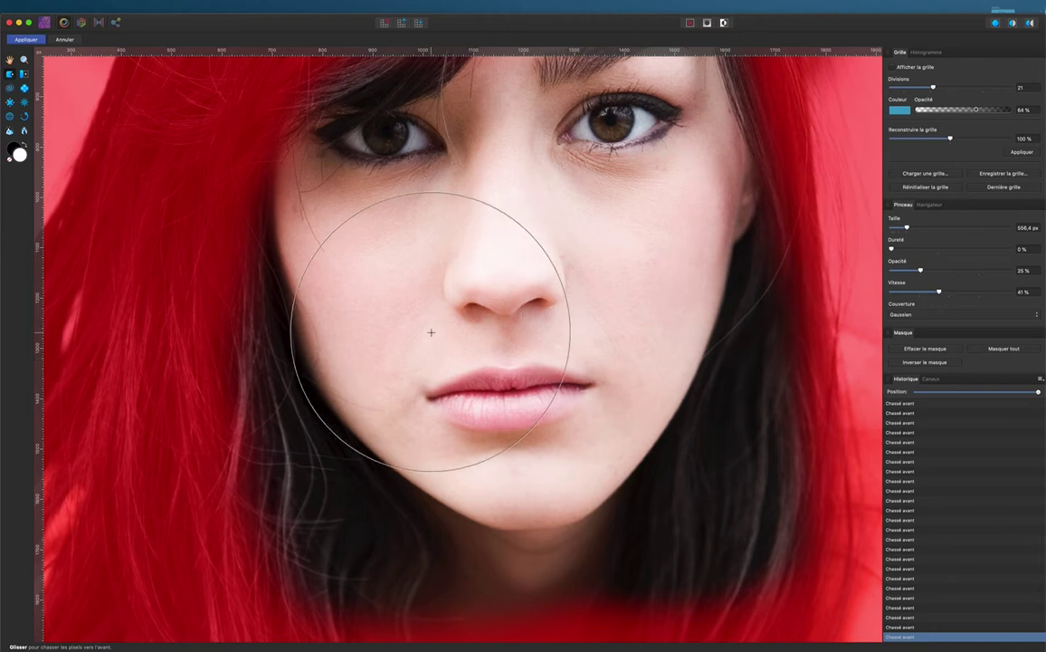
Shrink the liquify brush from about 556 px to roughly 389 px
scroll(452, 334, up, 3)
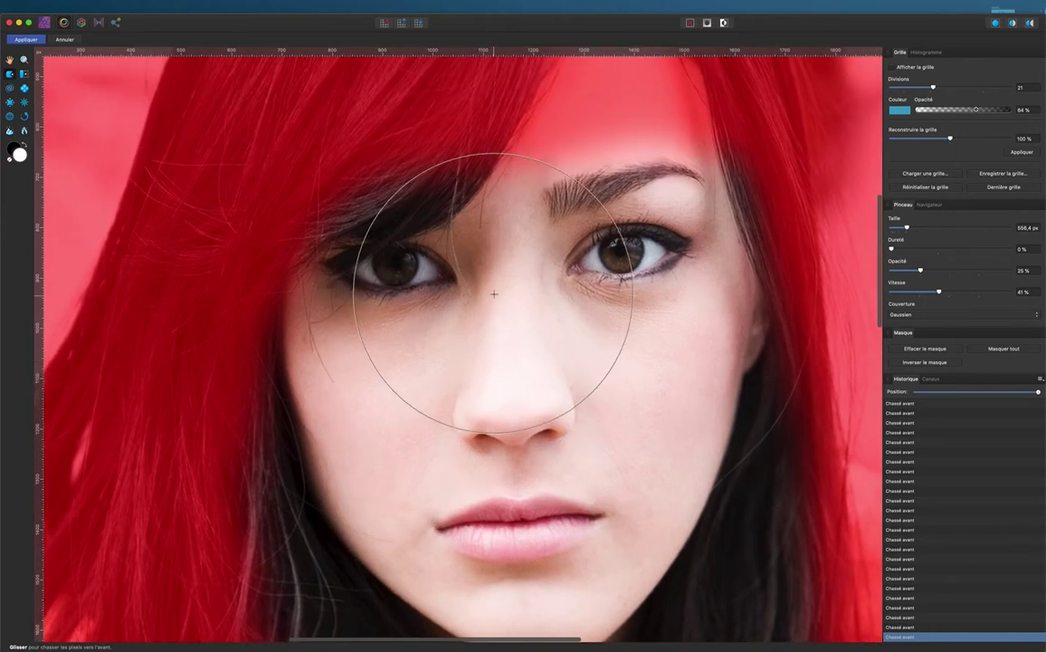
scroll(495, 290, down, 1)
scroll(489, 284, down, 1)
scroll(498, 297, up, 2)
scroll(507, 299, up, 1)
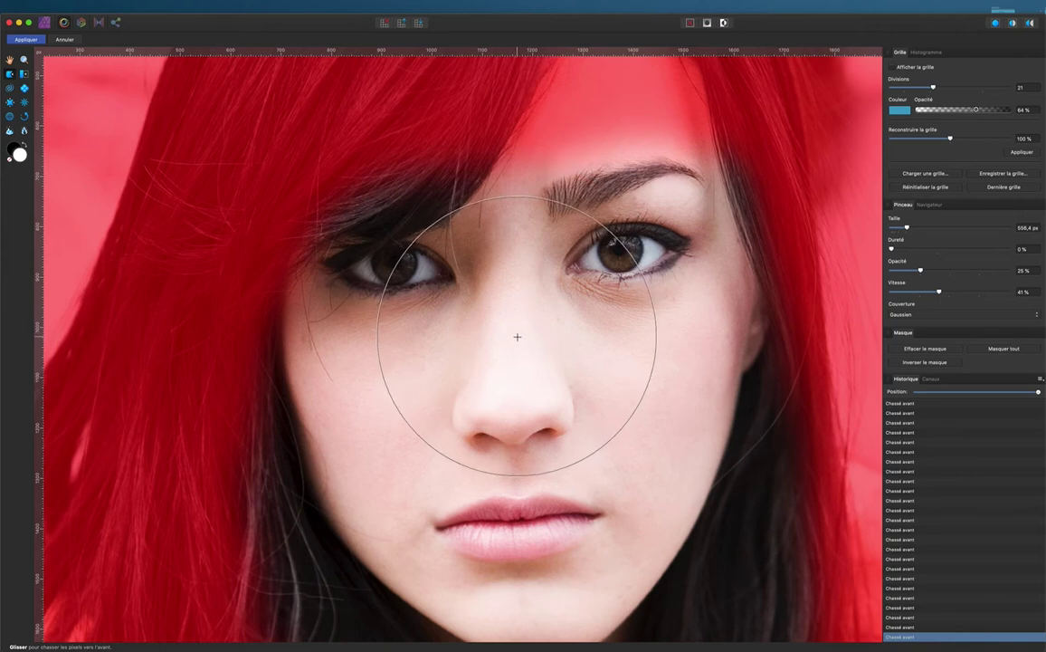
drag(517, 337, 517, 337)
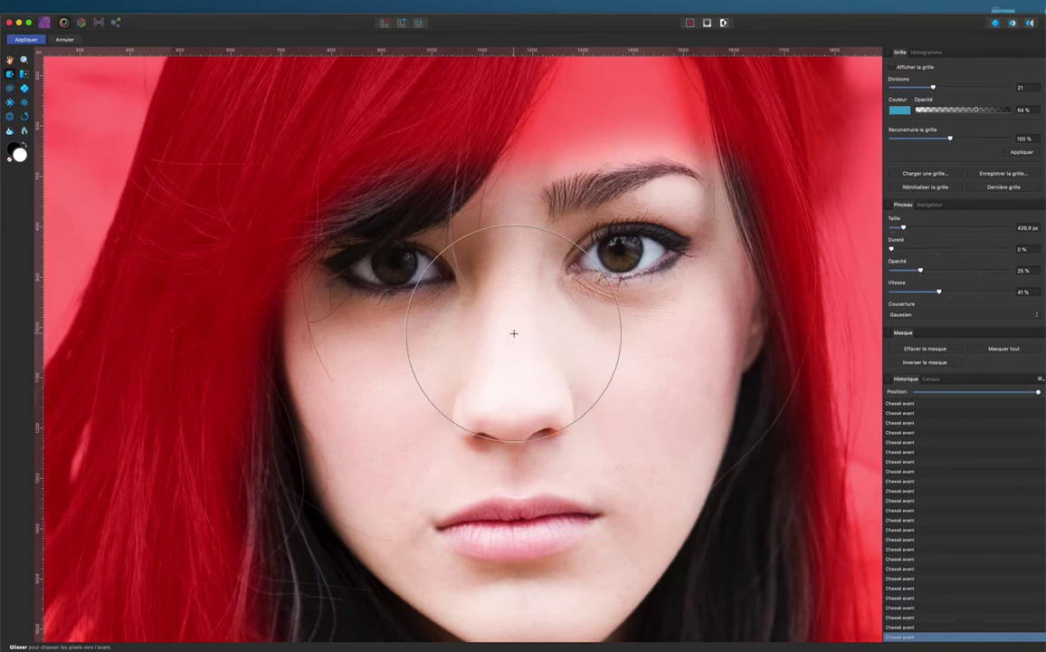
drag(513, 333, 510, 334)
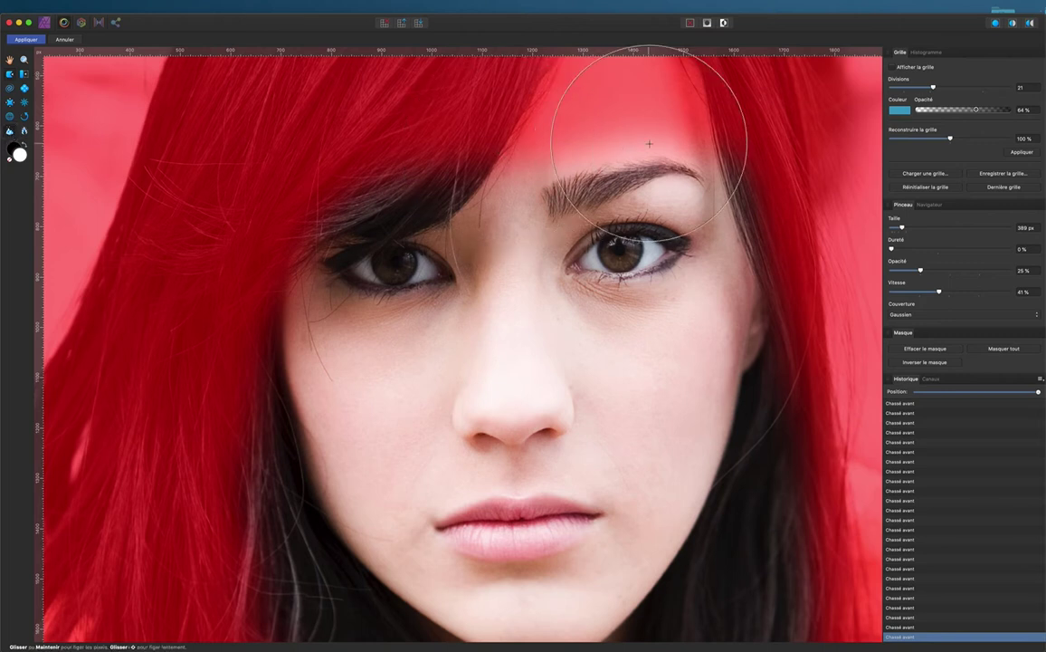
Freeze the right eyebrow, the lips and the left eye, then switch to Push Forward
mouse_move(693, 170)
mouse_down()
mouse_move(651, 161)
mouse_move(656, 259)
mouse_up()
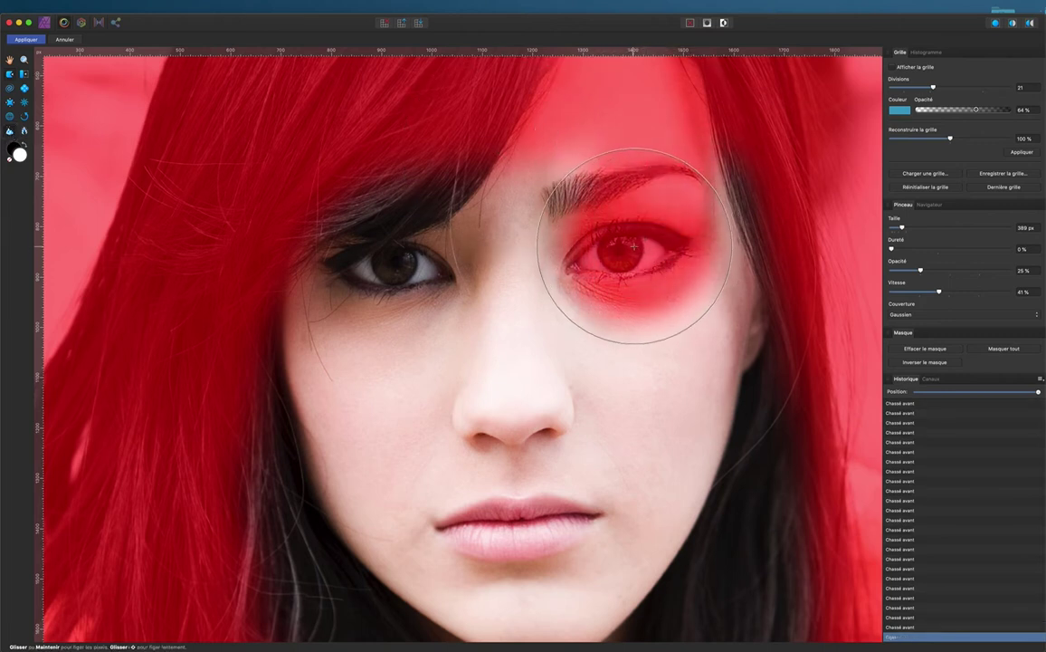
drag(572, 521, 478, 533)
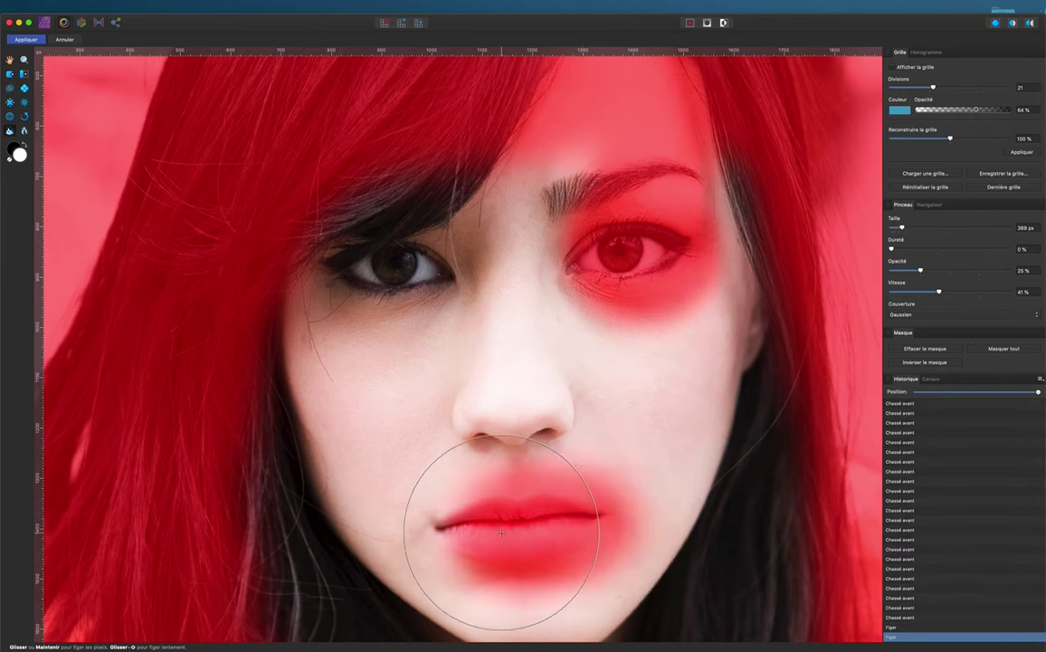
mouse_move(355, 173)
mouse_down()
mouse_move(396, 265)
mouse_move(362, 260)
mouse_up()
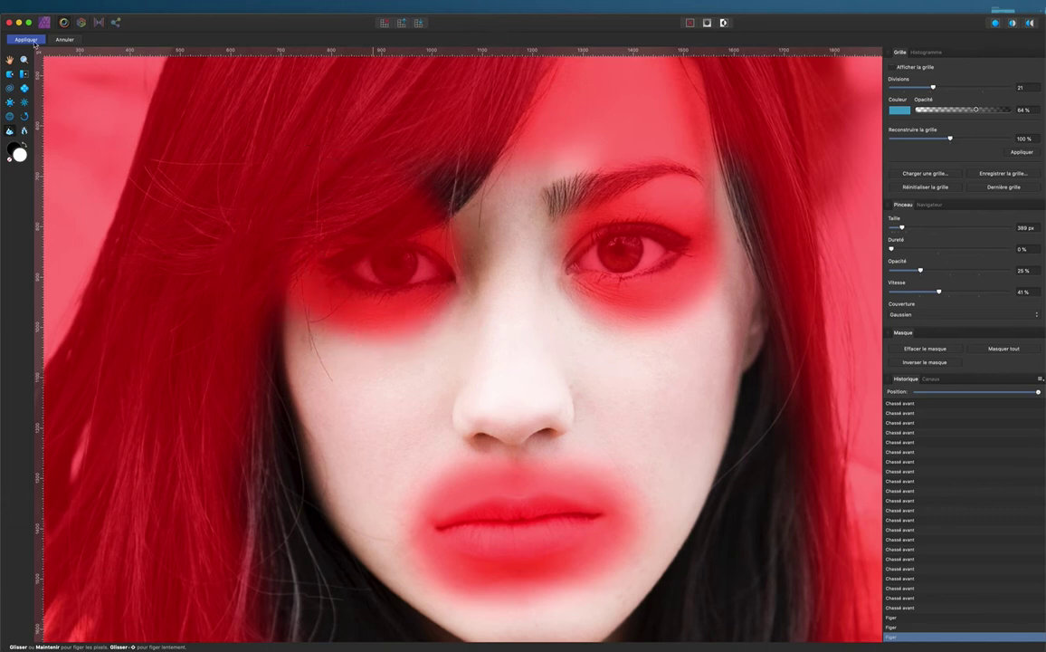
click(10, 75)
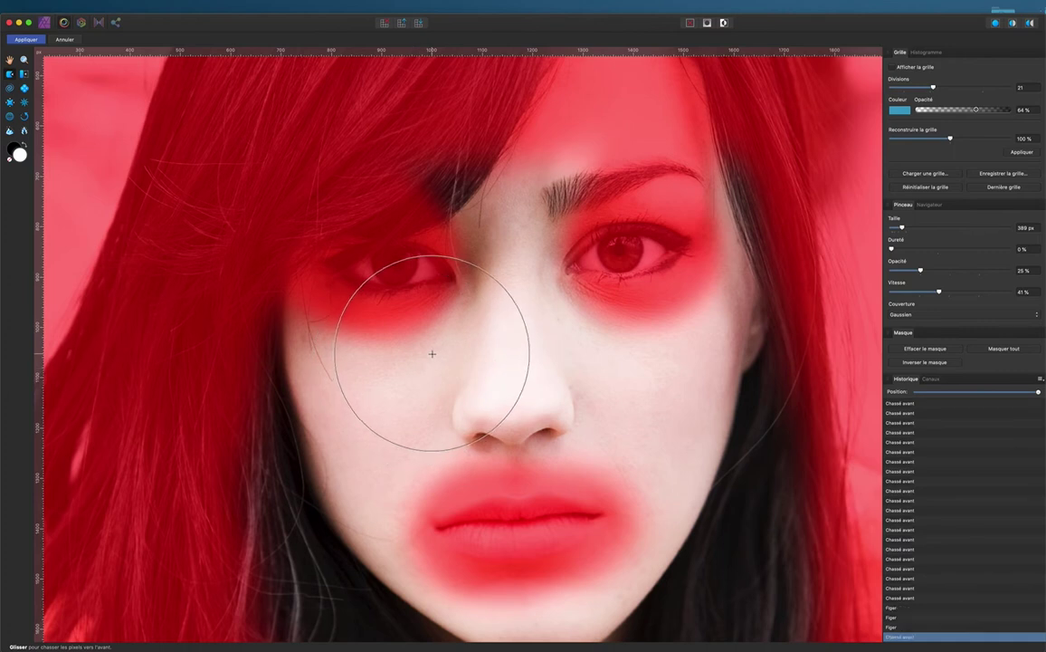
Subtly warp the cheek, skin near the right eye, nose bridge and nose
mouse_move(430, 351)
mouse_down()
mouse_move(446, 351)
mouse_move(443, 431)
mouse_move(439, 393)
mouse_move(467, 315)
mouse_move(467, 276)
mouse_up()
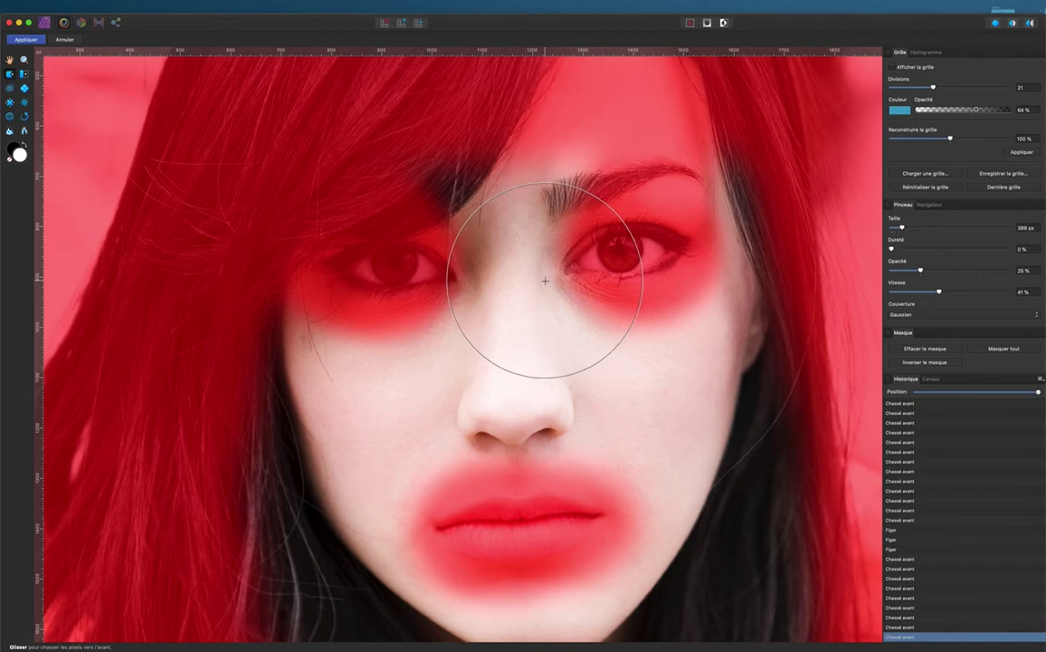
mouse_move(542, 276)
mouse_down()
mouse_move(568, 403)
mouse_move(578, 412)
mouse_move(560, 387)
mouse_move(560, 303)
mouse_up()
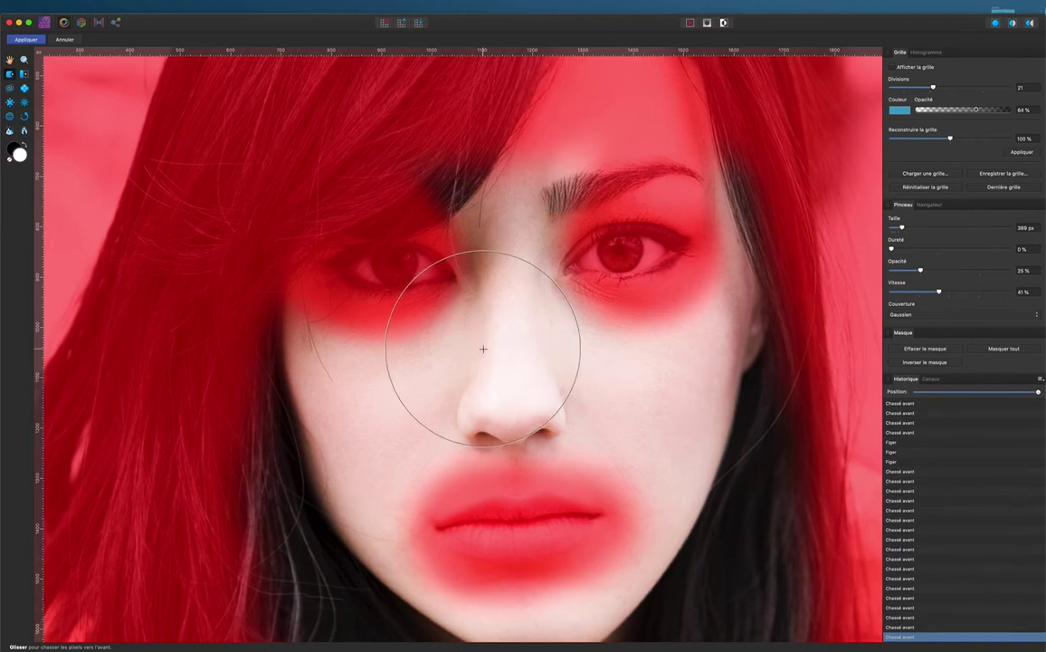
mouse_move(458, 345)
mouse_down()
mouse_move(475, 339)
mouse_move(456, 316)
mouse_move(467, 303)
mouse_move(455, 398)
mouse_up()
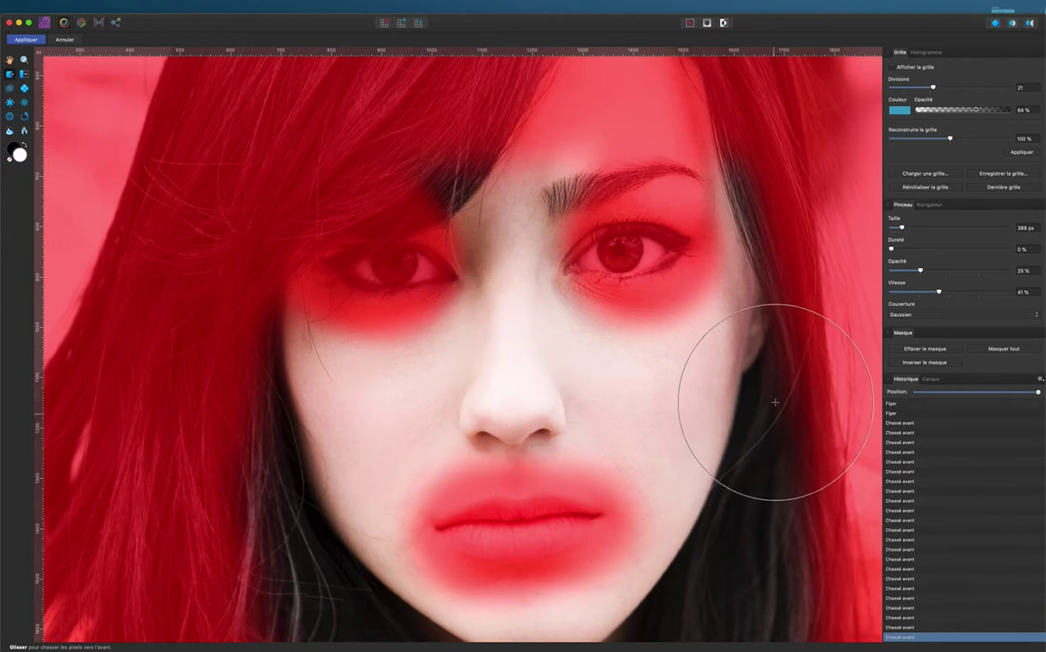
drag(555, 366, 552, 310)
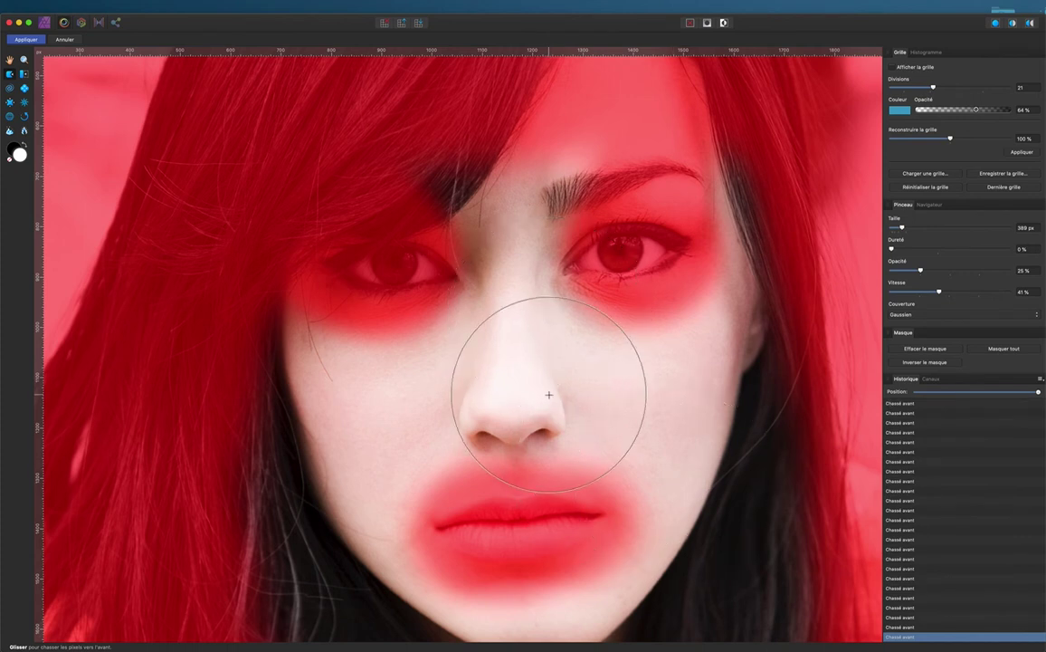
scroll(548, 395, down, 3)
scroll(548, 395, down, 2)
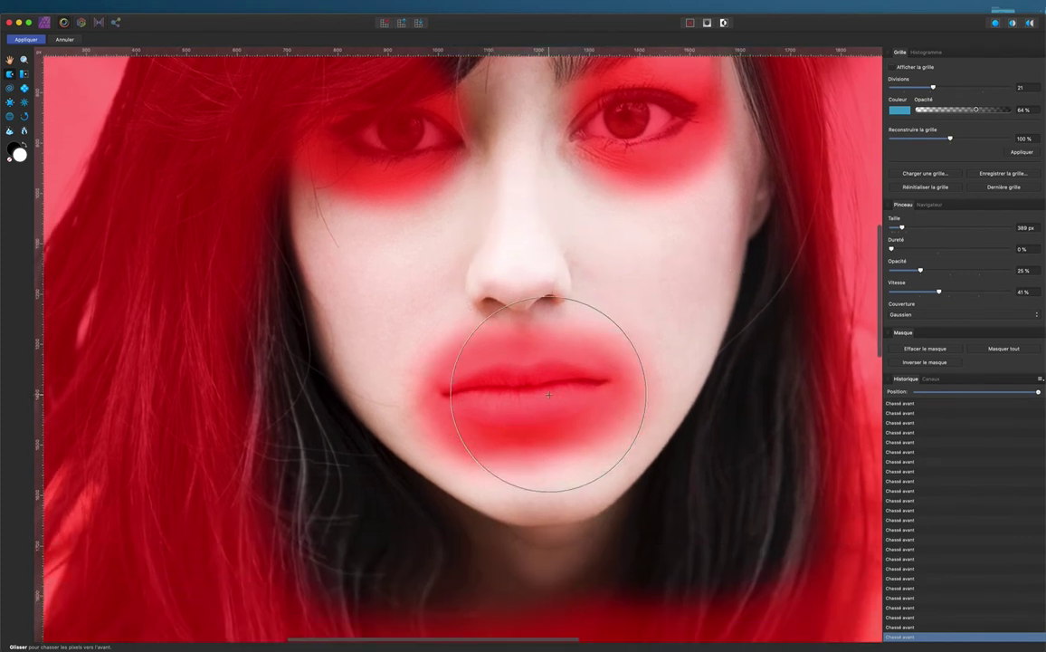
Freeze the nose bridge and nose against warping
scroll(543, 385, up, 1)
scroll(507, 335, up, 3)
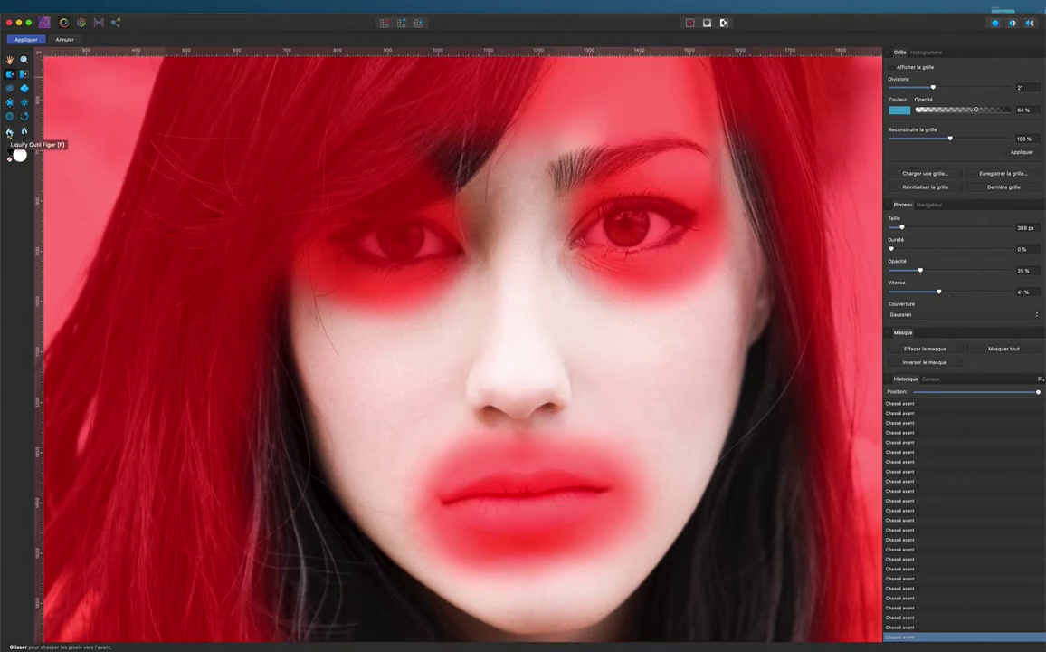
click(9, 132)
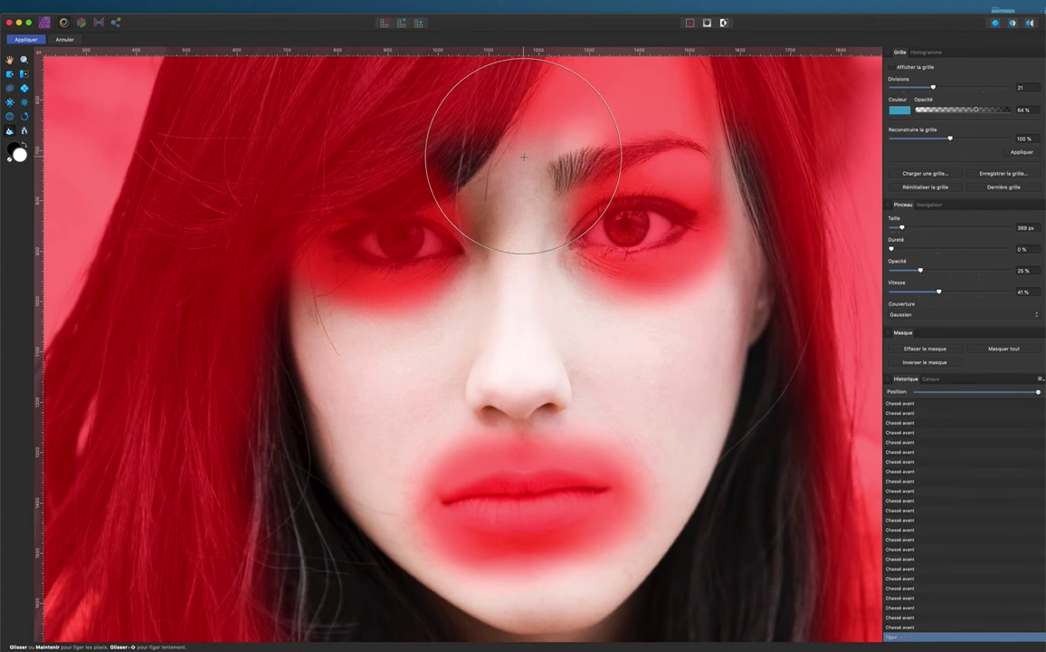
mouse_move(518, 152)
mouse_down()
mouse_move(509, 339)
mouse_move(486, 345)
mouse_move(544, 346)
mouse_move(526, 352)
mouse_up()
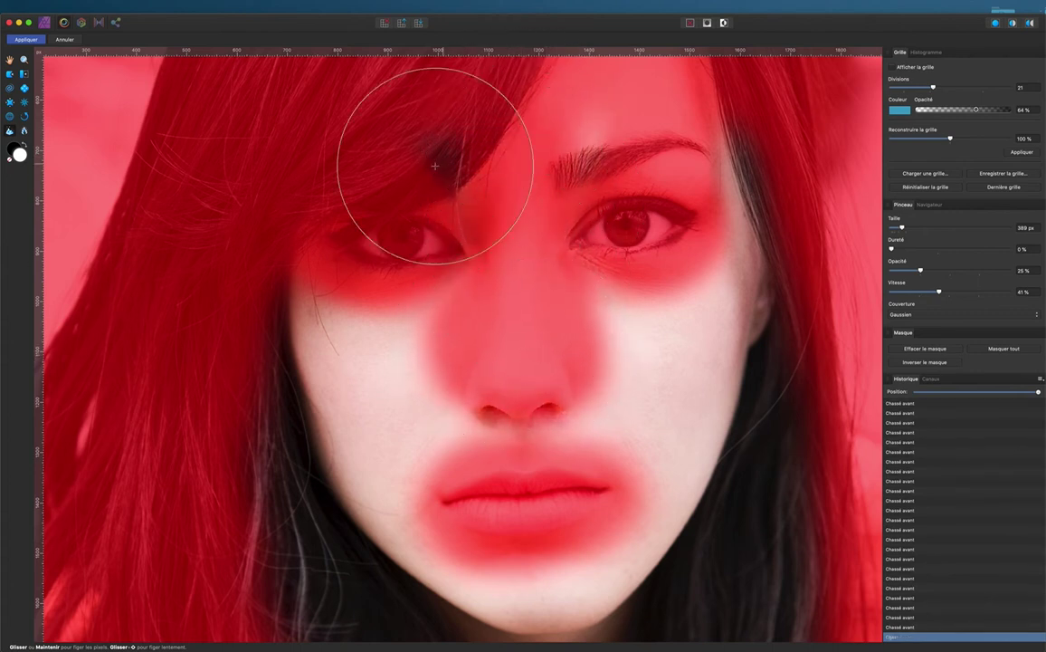
Thaw the left half of the lips and chin with a 152 px Thaw brush
click(25, 131)
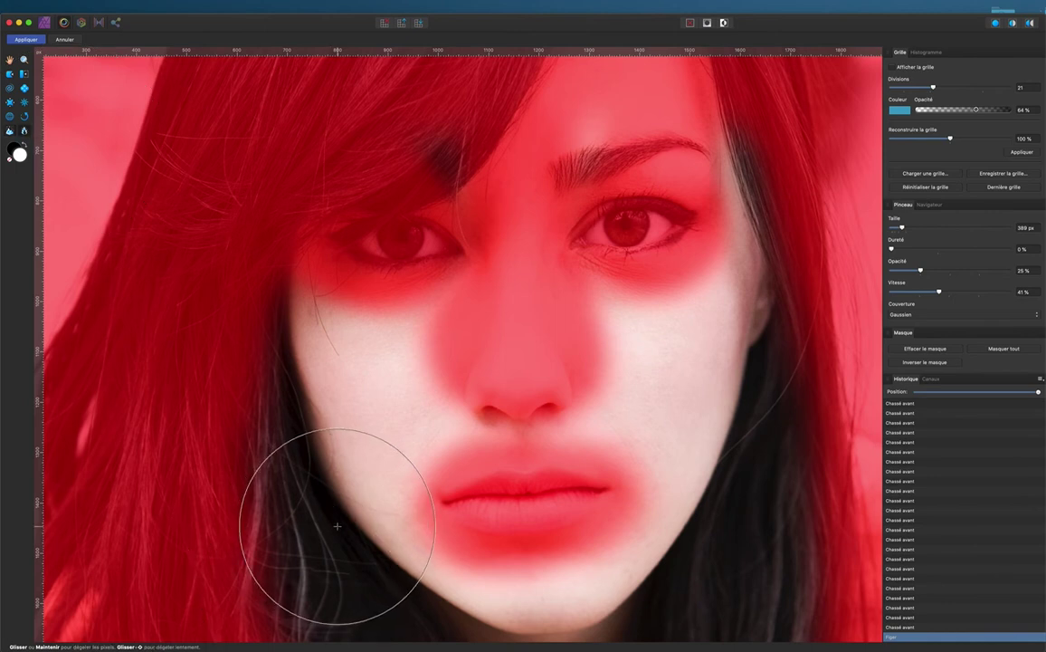
drag(336, 526, 299, 526)
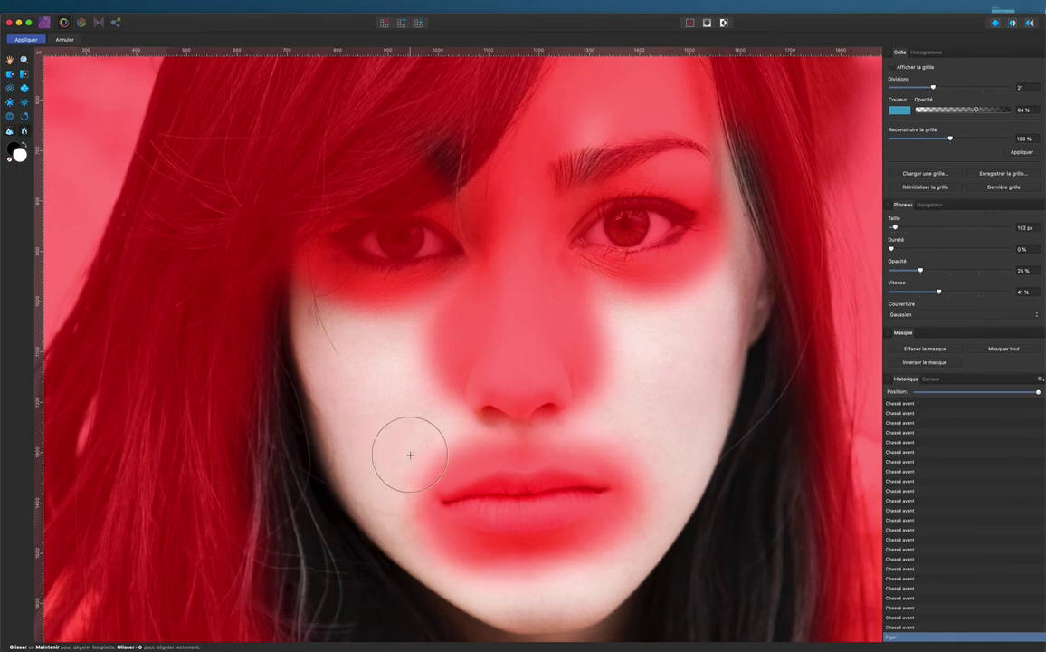
mouse_move(410, 455)
mouse_down()
mouse_move(429, 515)
mouse_move(502, 572)
mouse_move(439, 474)
mouse_move(458, 498)
mouse_move(444, 536)
mouse_move(549, 595)
mouse_move(654, 533)
mouse_move(625, 441)
mouse_move(605, 540)
mouse_move(612, 460)
mouse_move(619, 501)
mouse_up()
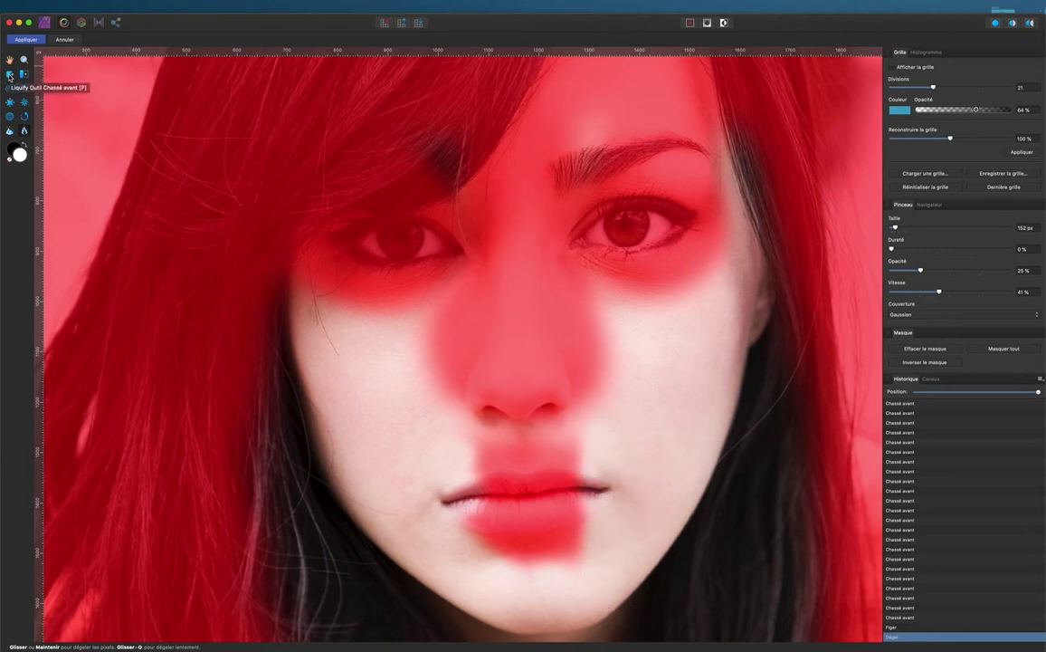
Reshape the left lip corner and chin contour, and lift the right lip corner
click(9, 76)
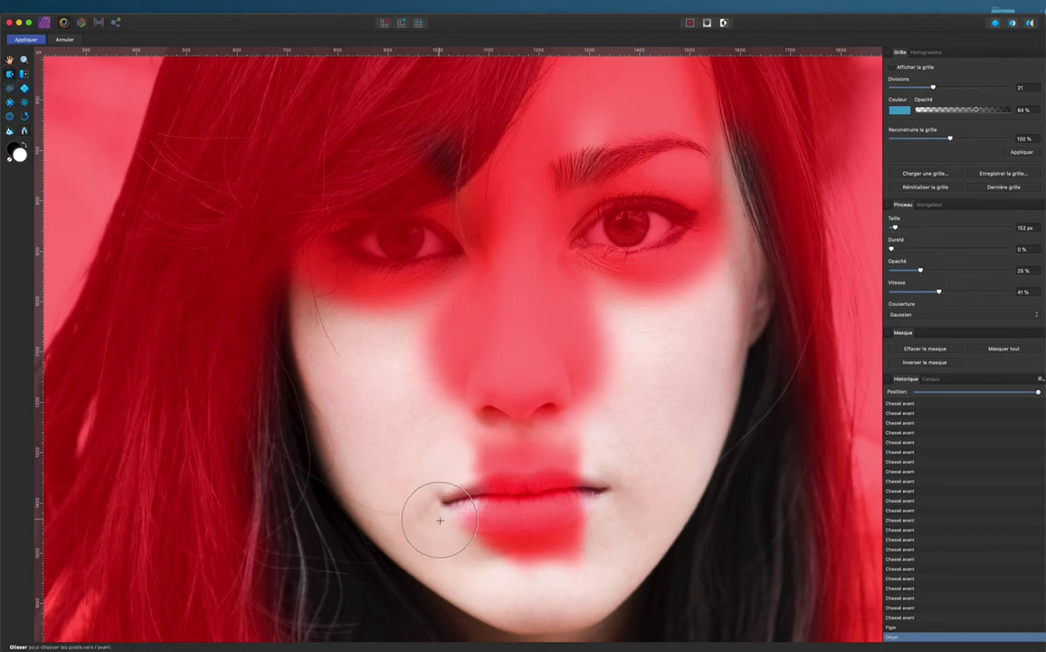
drag(429, 518, 423, 513)
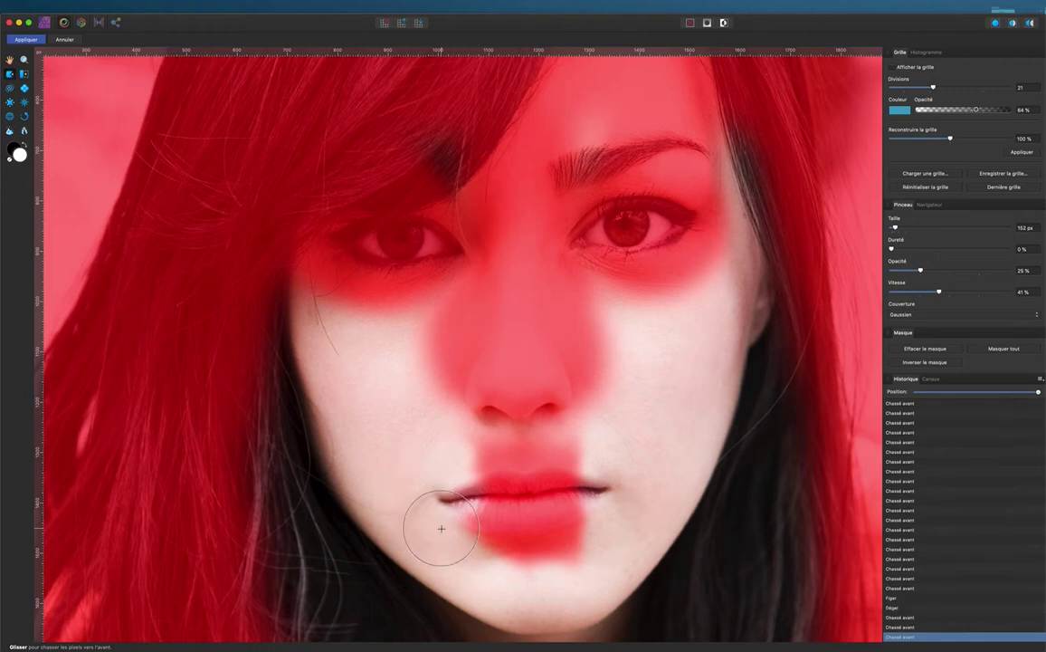
mouse_move(447, 486)
mouse_down()
mouse_move(446, 475)
mouse_move(443, 486)
mouse_up()
drag(439, 542, 439, 510)
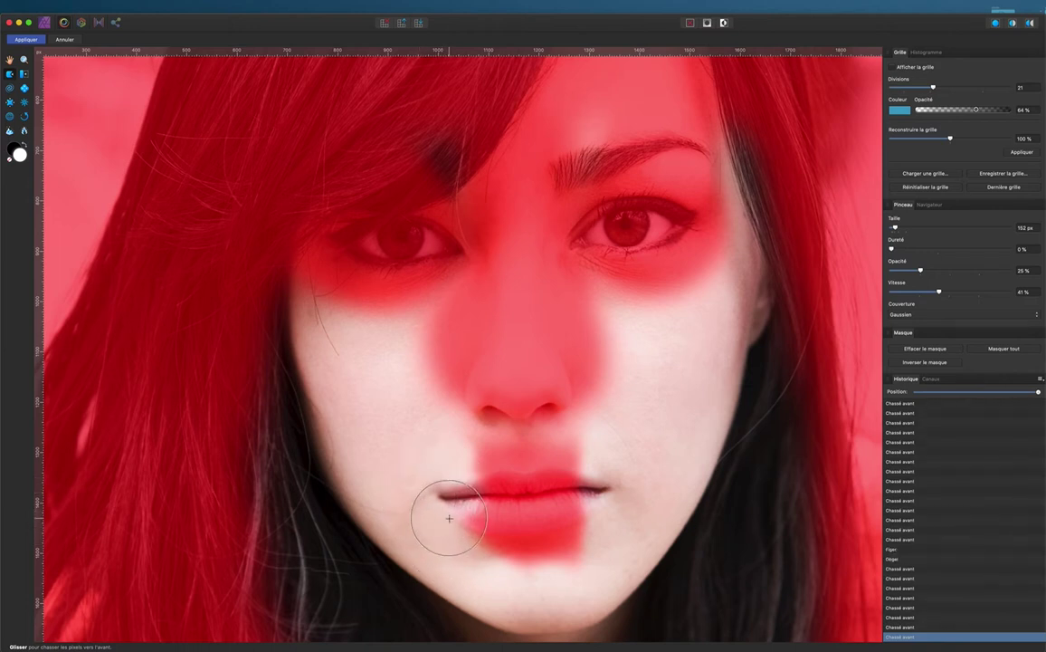
drag(436, 495, 423, 489)
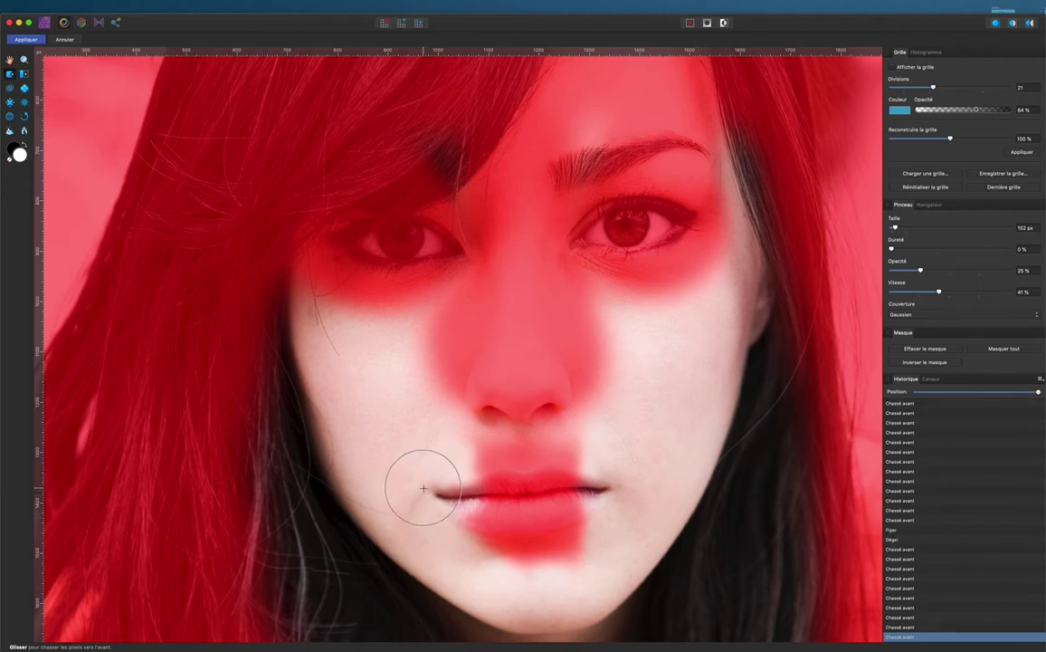
drag(497, 502, 496, 494)
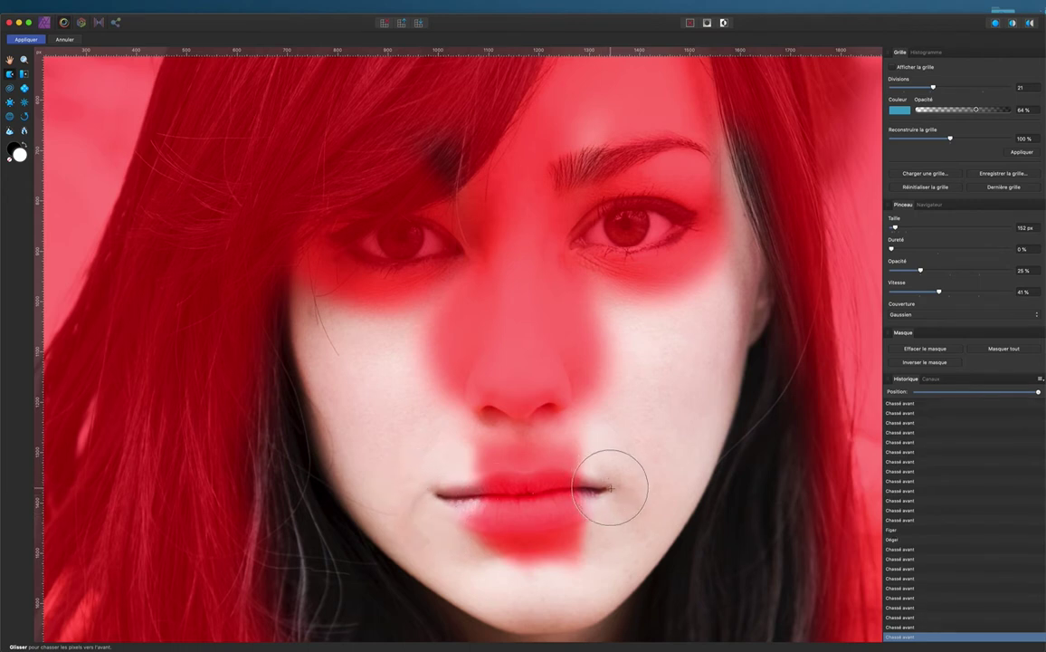
mouse_move(624, 477)
mouse_down()
mouse_move(615, 488)
mouse_move(603, 481)
mouse_move(608, 498)
mouse_up()
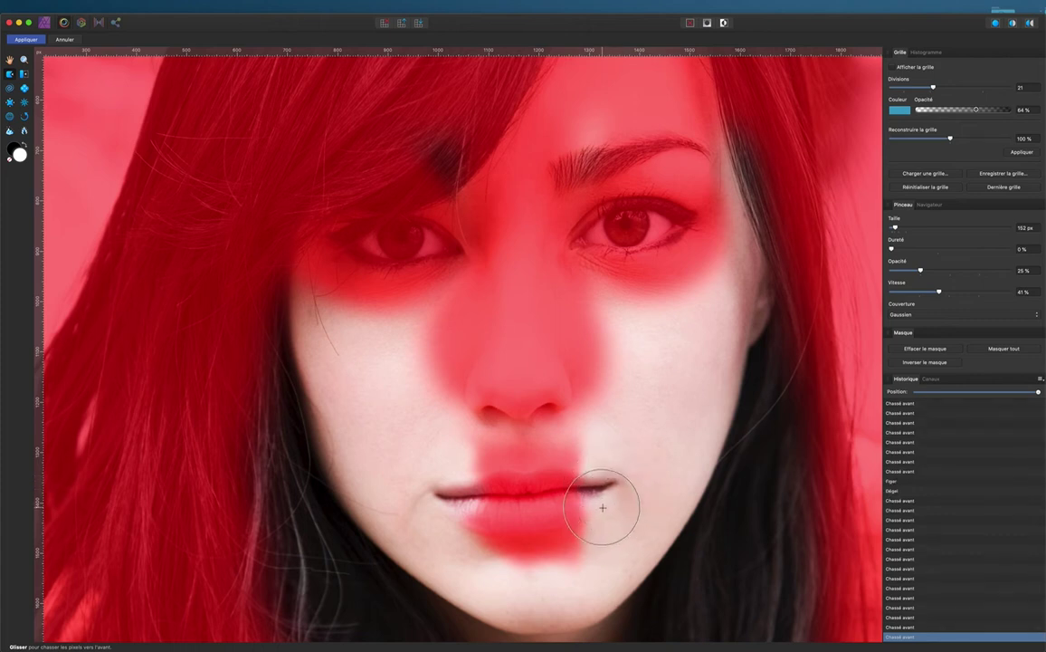
drag(602, 505, 598, 480)
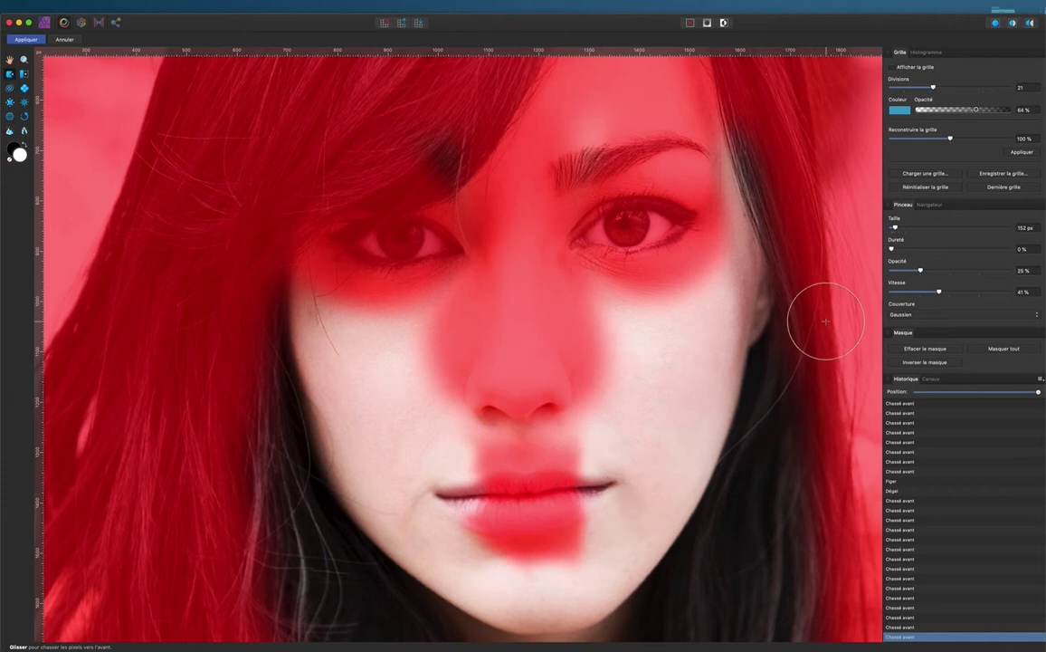
scroll(695, 343, down, 2)
scroll(696, 343, down, 3)
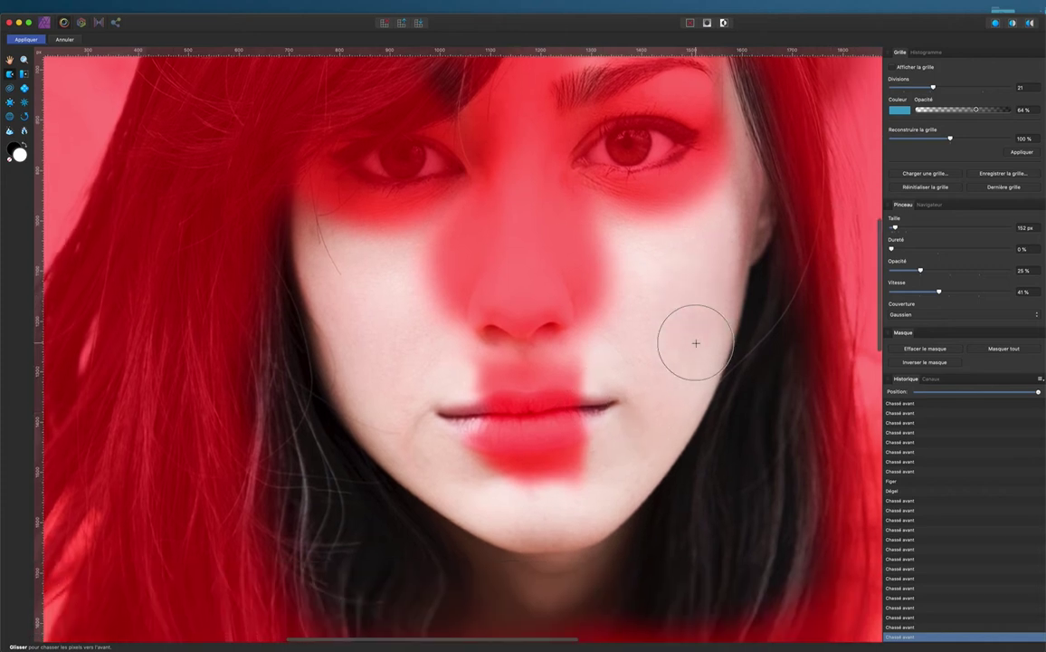
scroll(696, 343, up, 3)
scroll(696, 343, down, 1)
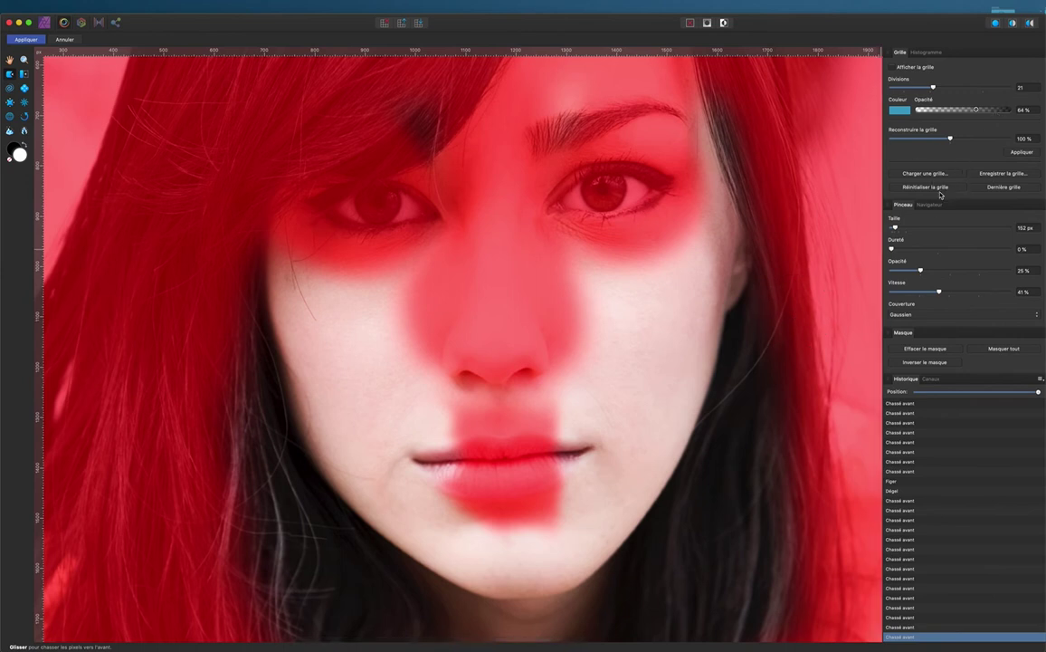
Clear the freeze mask from the whole photo in Liquify
click(937, 350)
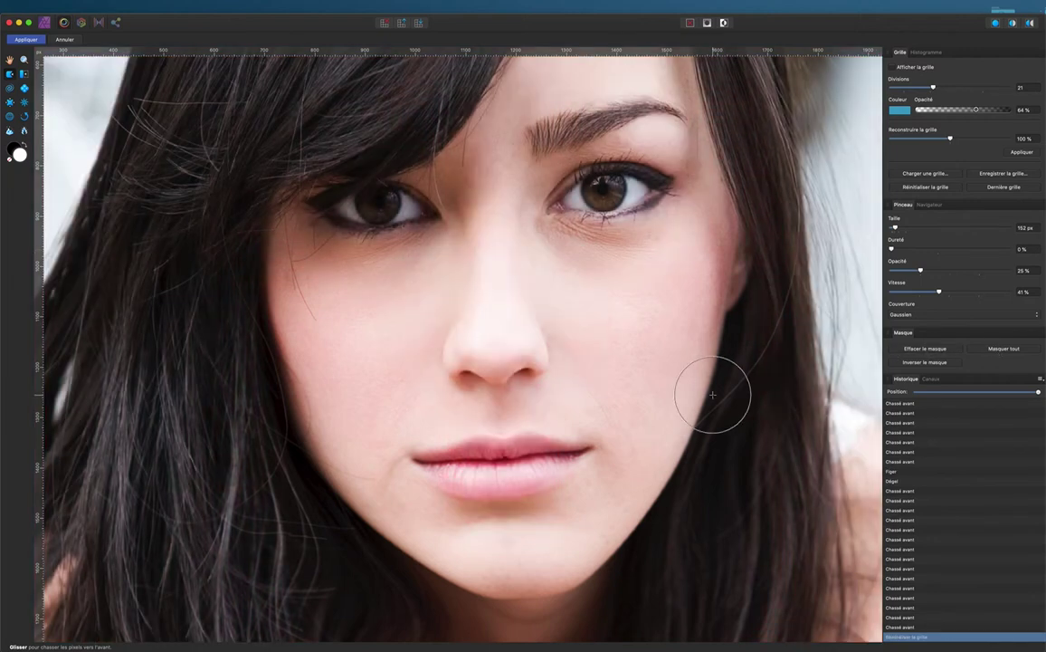
scroll(714, 396, down, 2)
scroll(714, 395, up, 2)
scroll(714, 396, up, 1)
scroll(714, 395, up, 1)
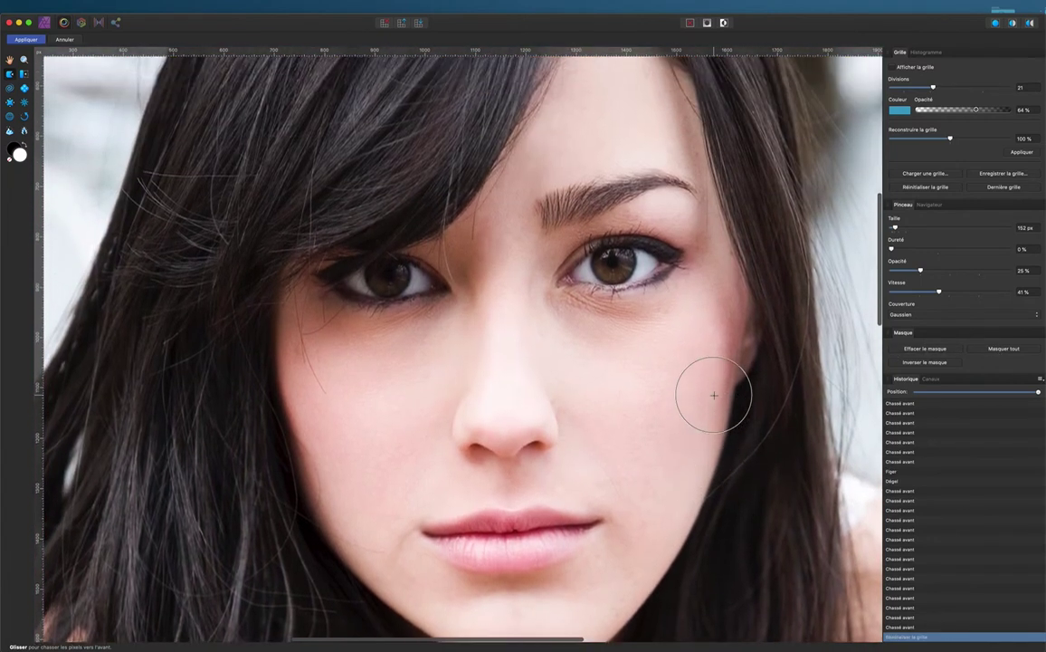
scroll(714, 395, up, 2)
scroll(714, 395, down, 1)
scroll(715, 396, down, 3)
scroll(714, 396, down, 2)
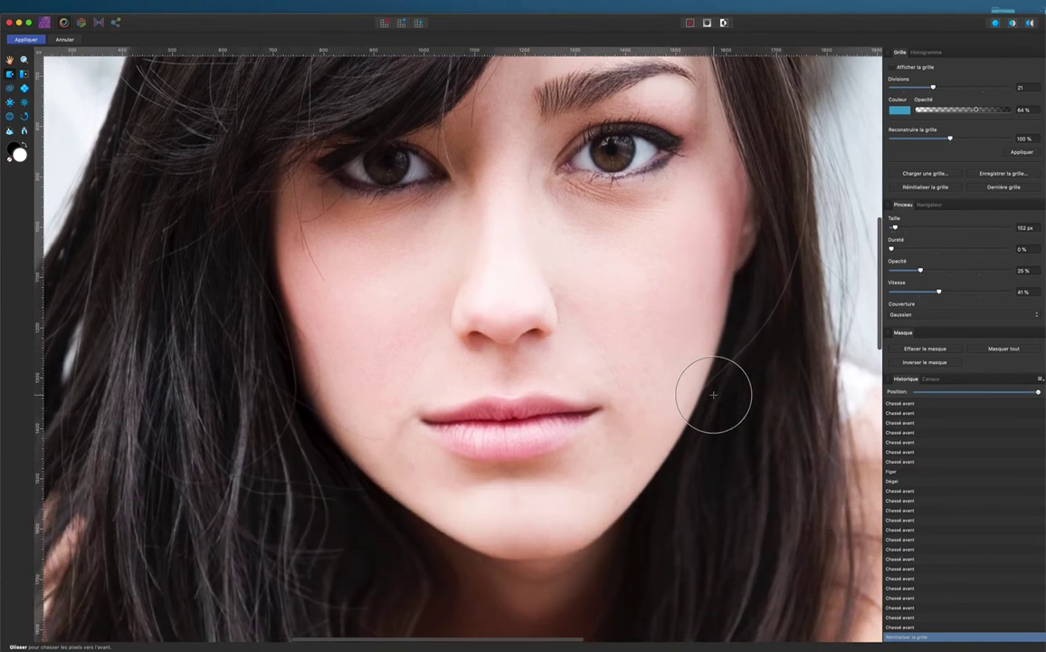
scroll(712, 399, down, 2)
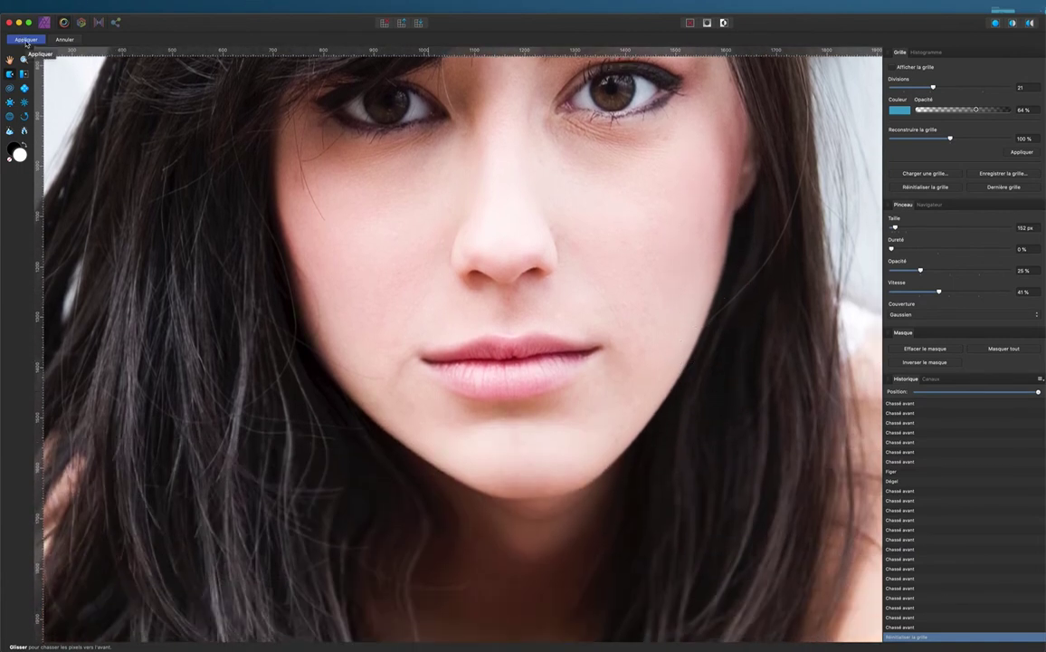
Apply the liquify edits and fit the whole portrait in the window
click(25, 39)
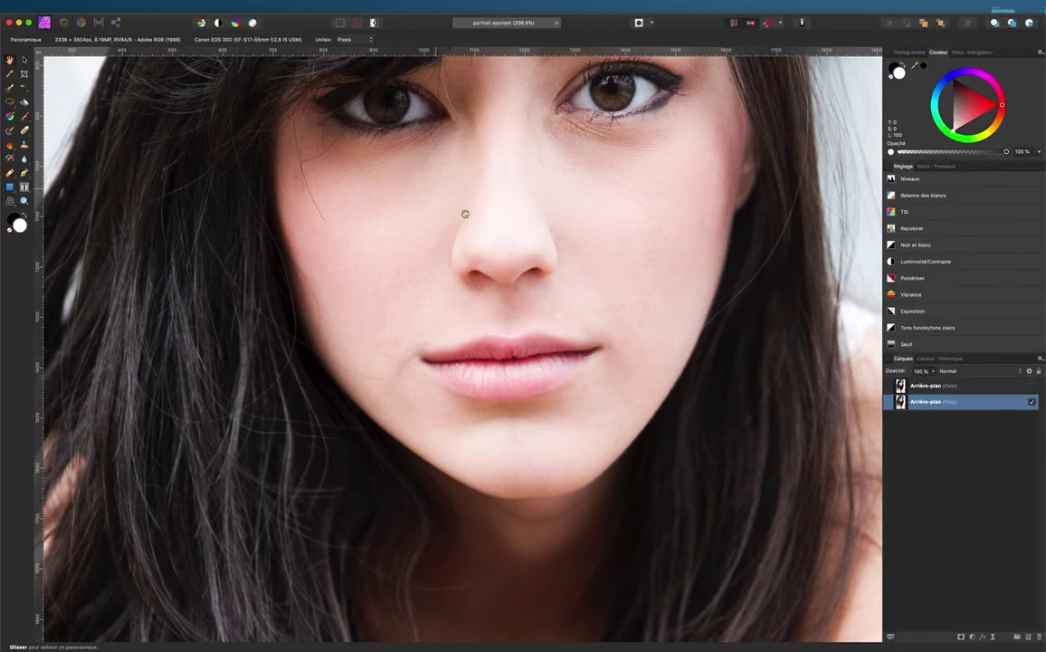
scroll(542, 325, up, 3)
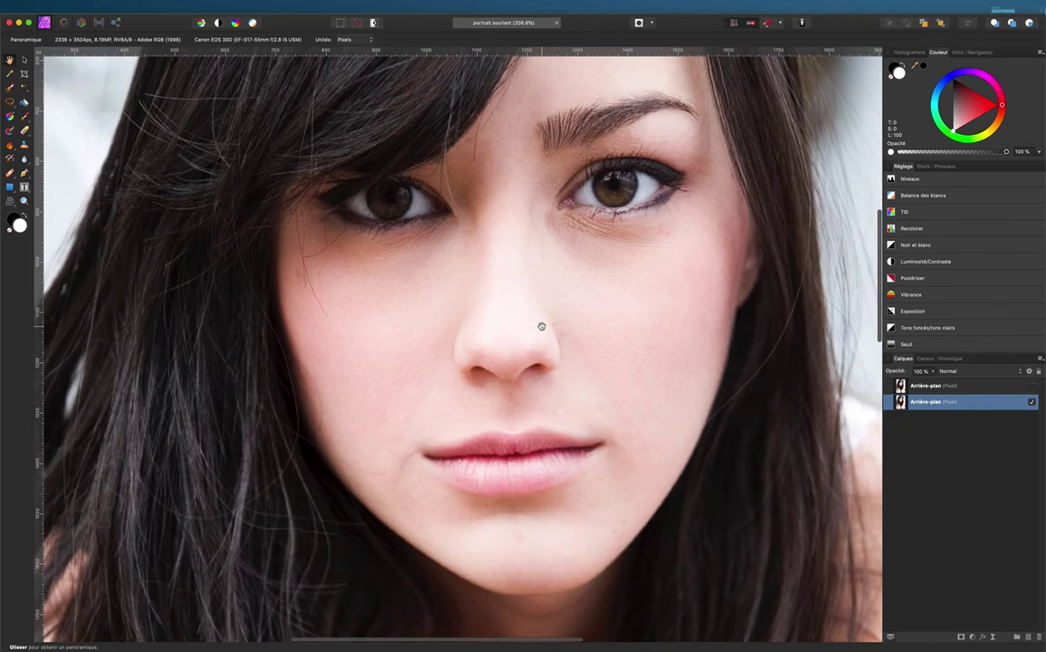
key(super+0)
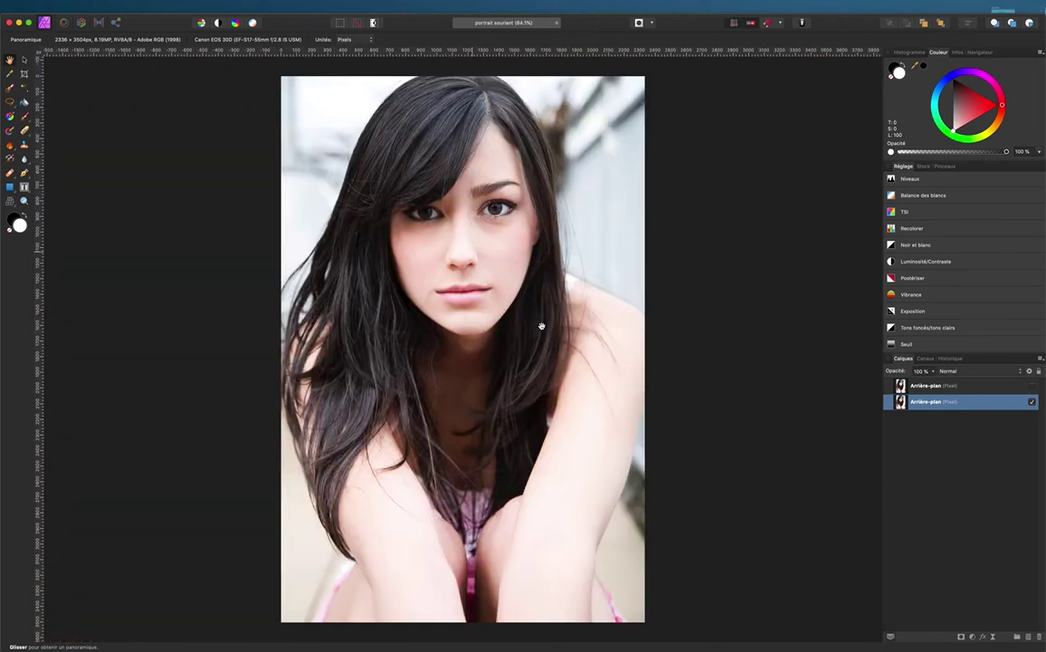
scroll(542, 326, left, 2)
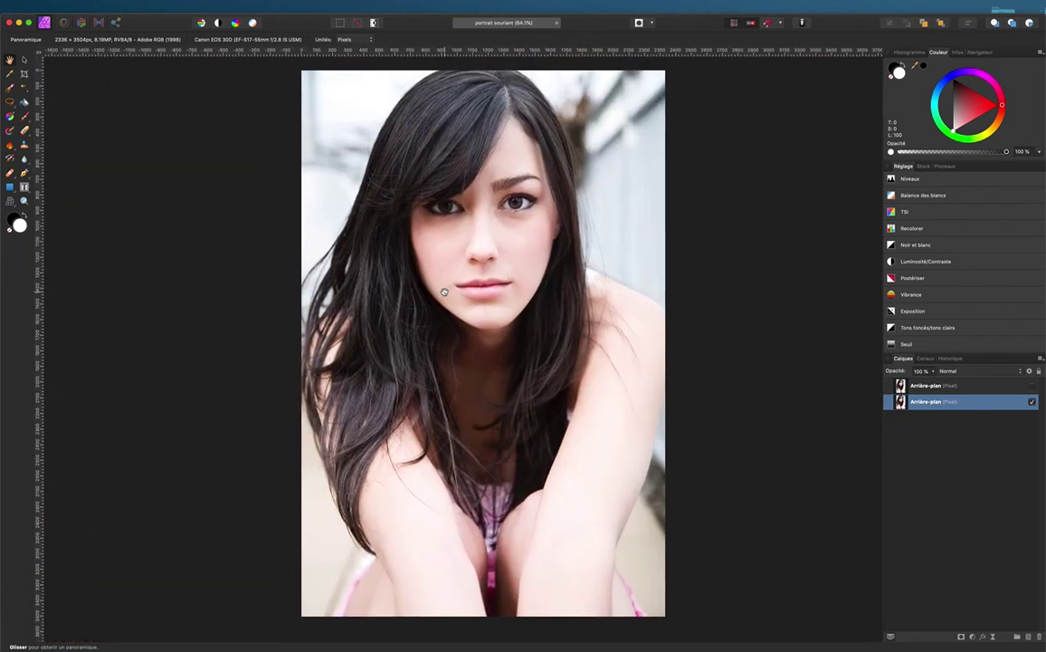
click(1033, 386)
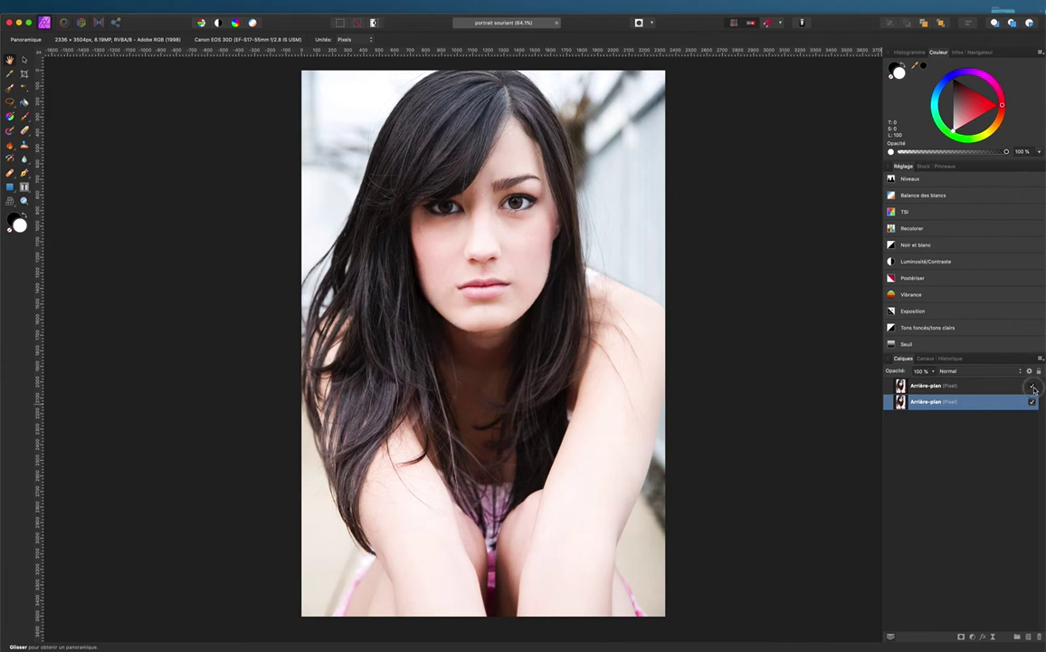
click(1032, 386)
click(1032, 386)
click(1033, 386)
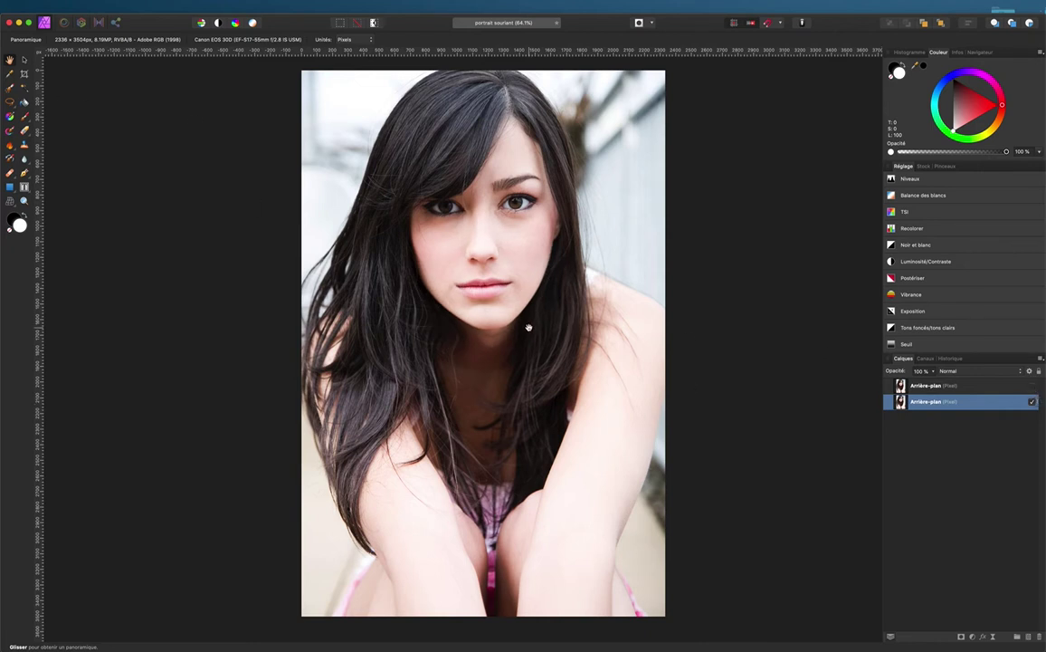
scroll(507, 206, up, 2)
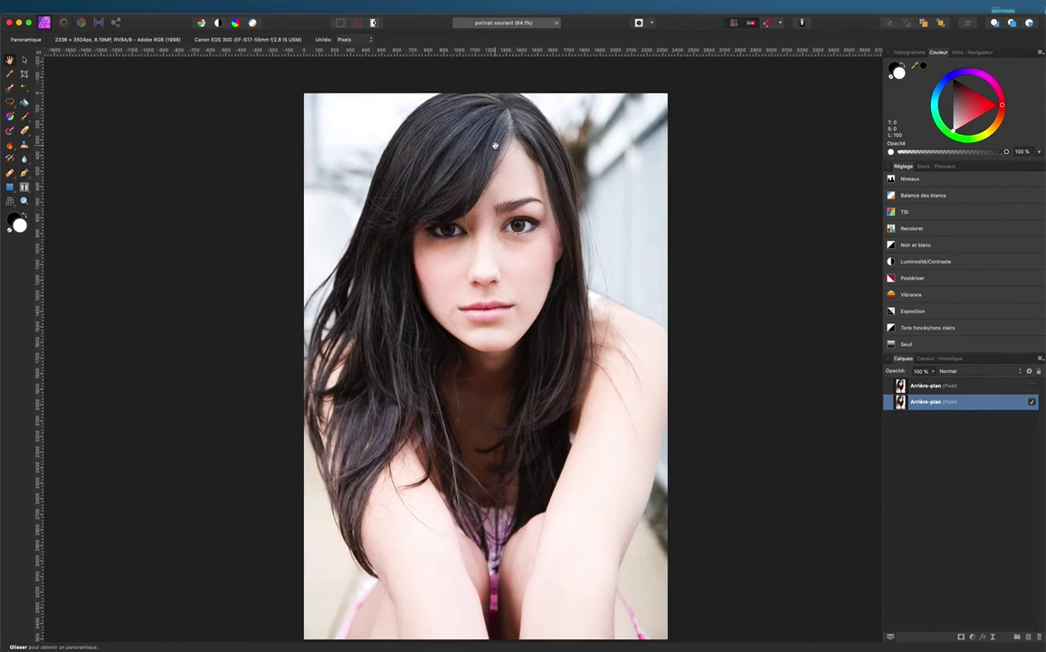
scroll(495, 145, down, 2)
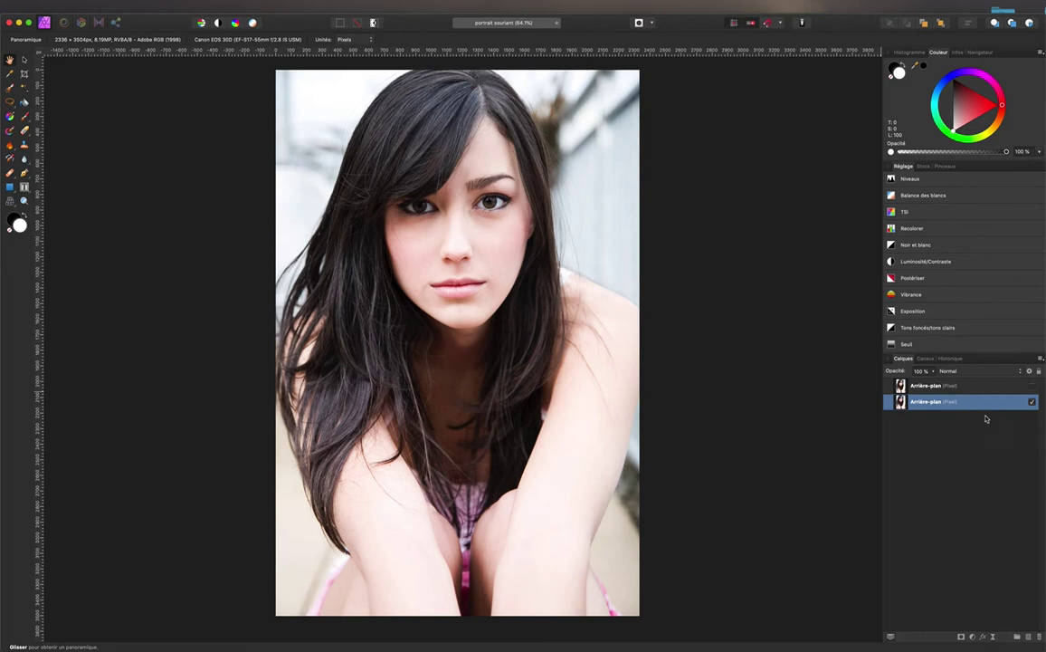
Duplicate the background layer and blend the copy in Lumière tamisée mode
right_click(977, 406)
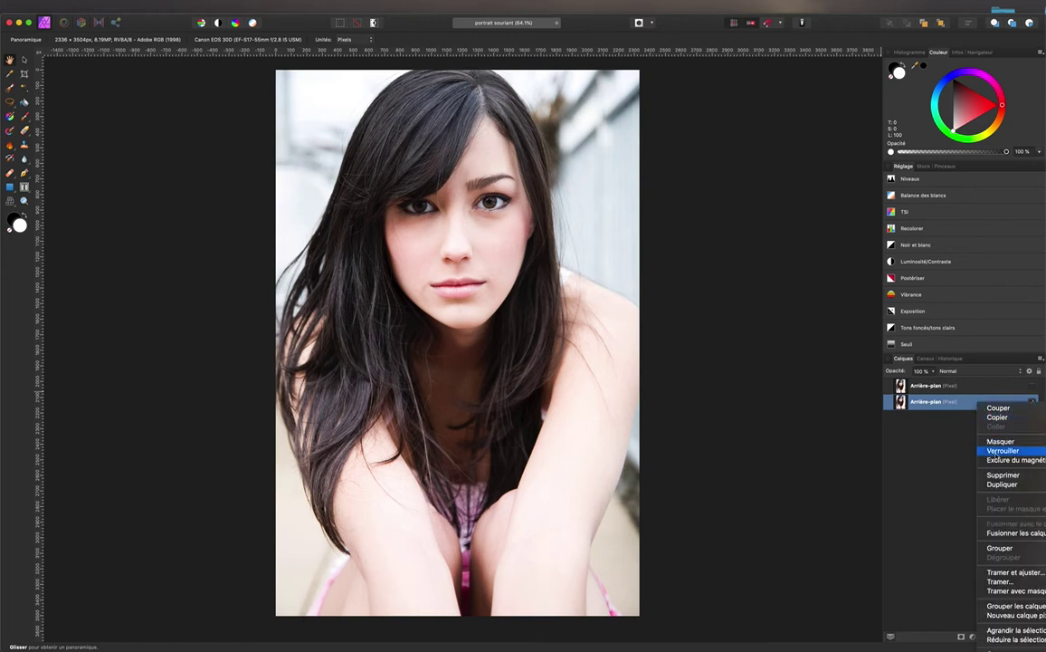
click(998, 486)
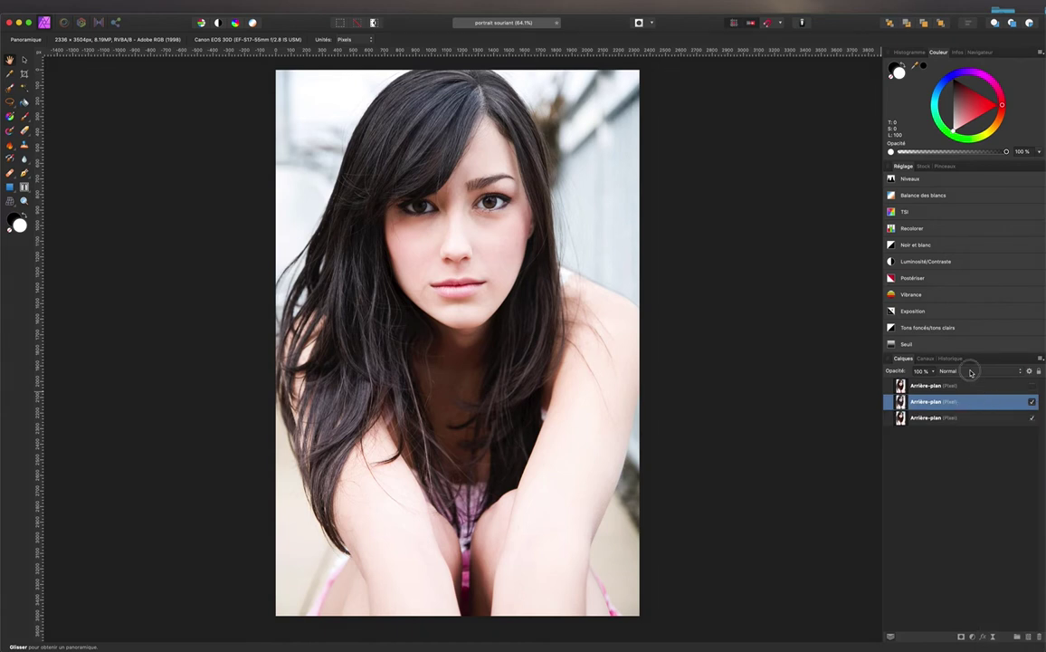
click(970, 372)
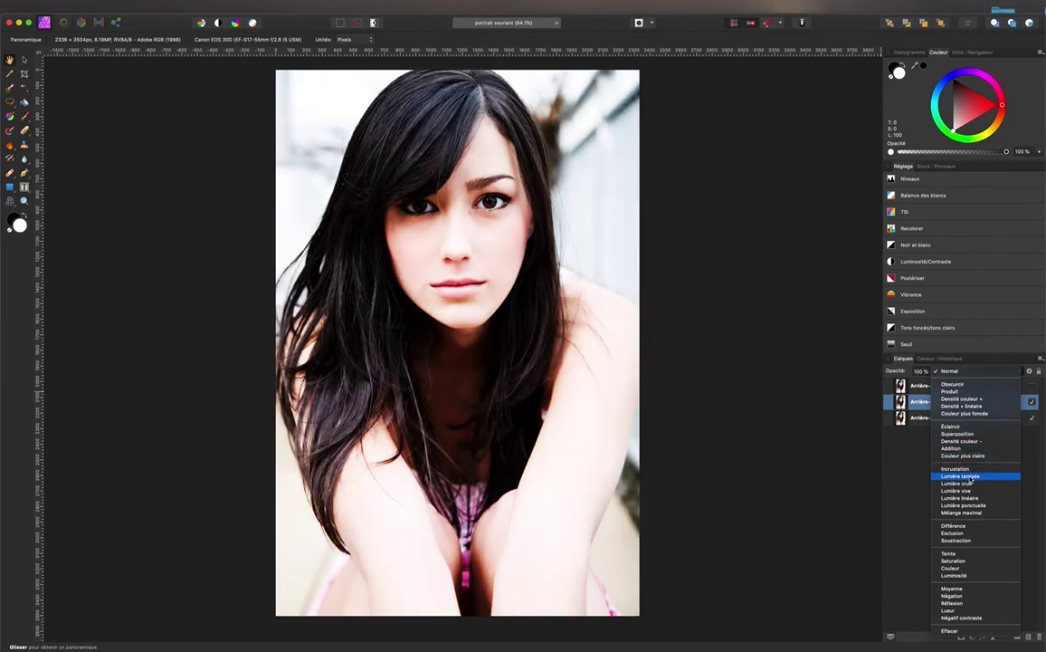
click(969, 477)
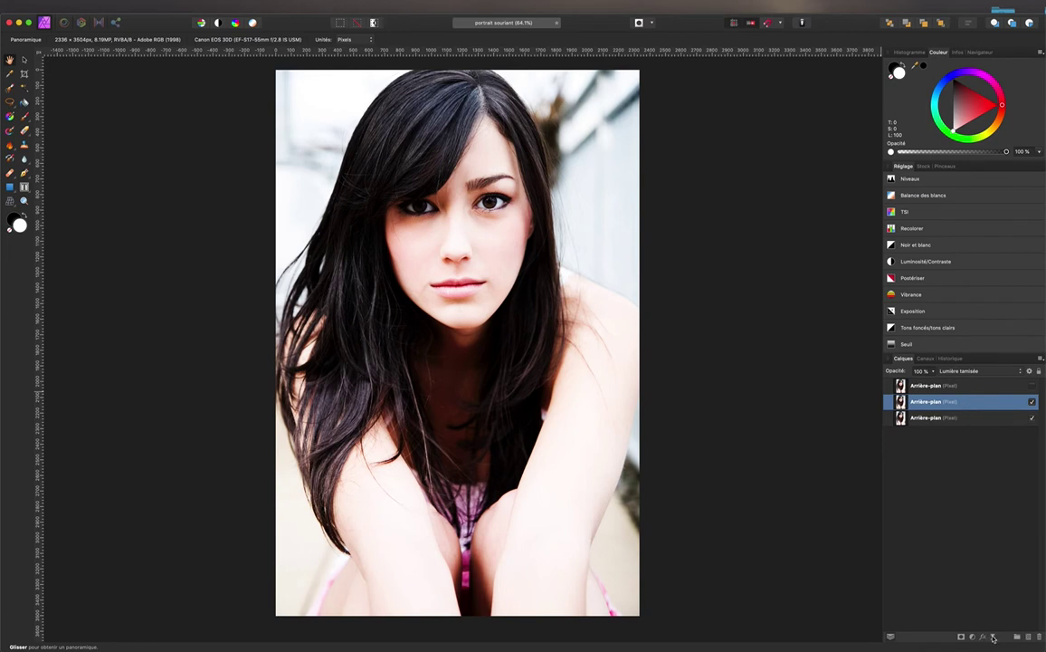
Add a Passe-haut live filter to the copy with a radius of about 25 px
click(993, 637)
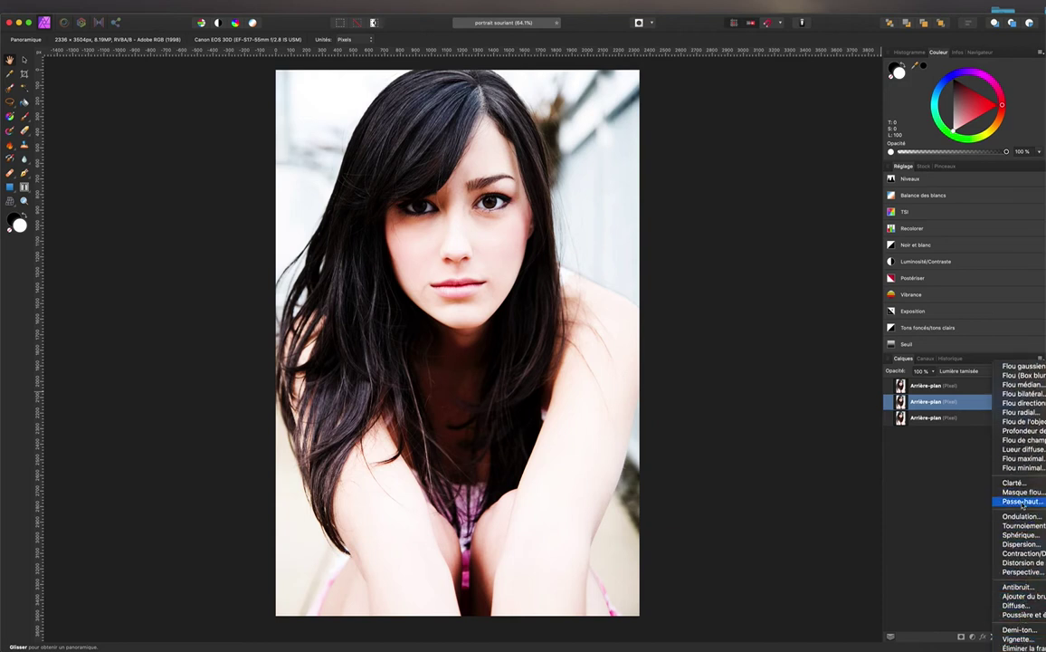
click(1022, 502)
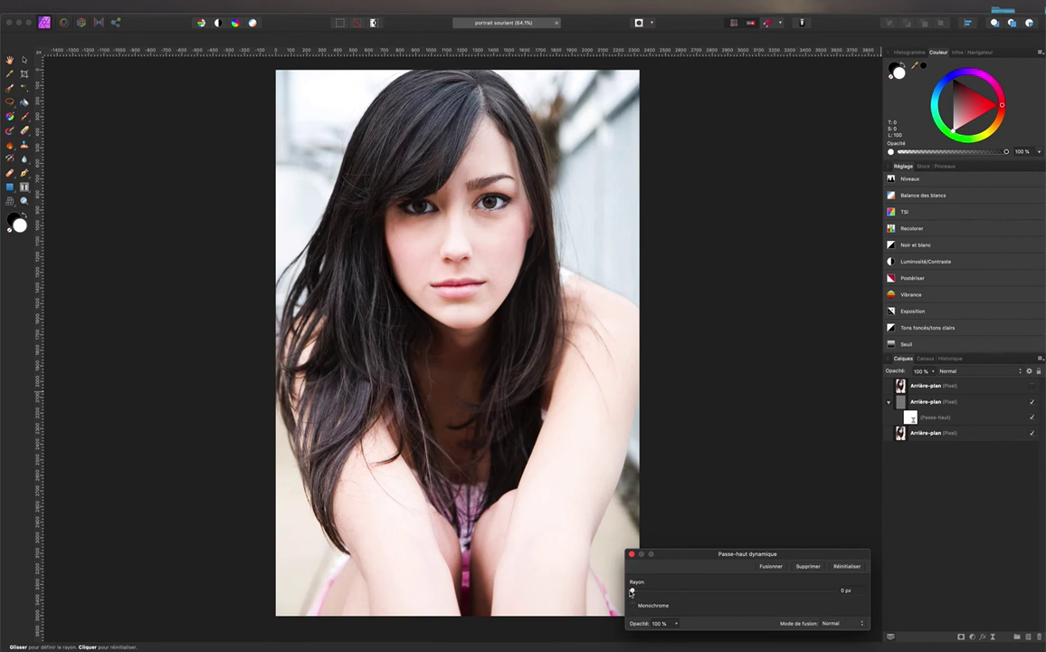
drag(633, 591, 754, 576)
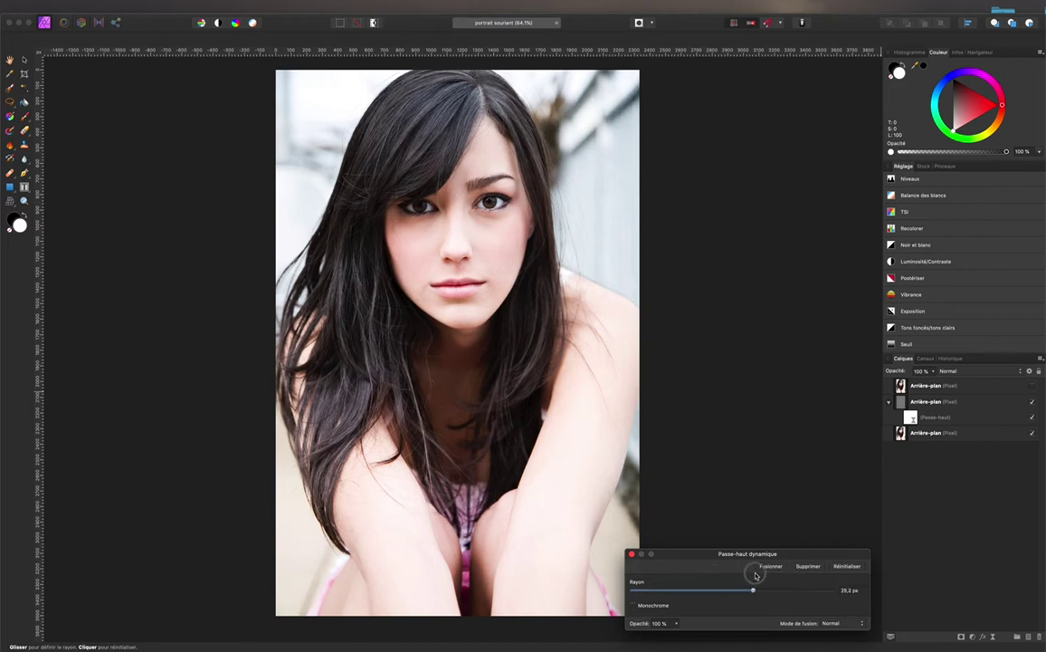
drag(755, 576, 754, 586)
Close the Passe-haut settings and toggle the high-pass sharpening on and off to compare
click(631, 553)
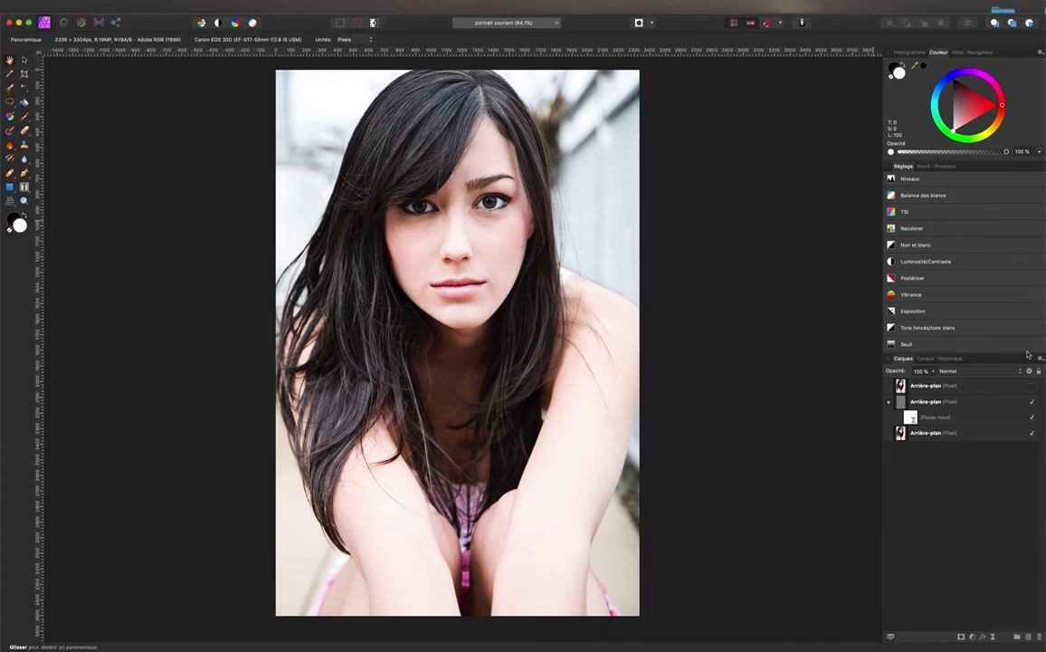
click(1033, 418)
click(1033, 418)
click(1032, 418)
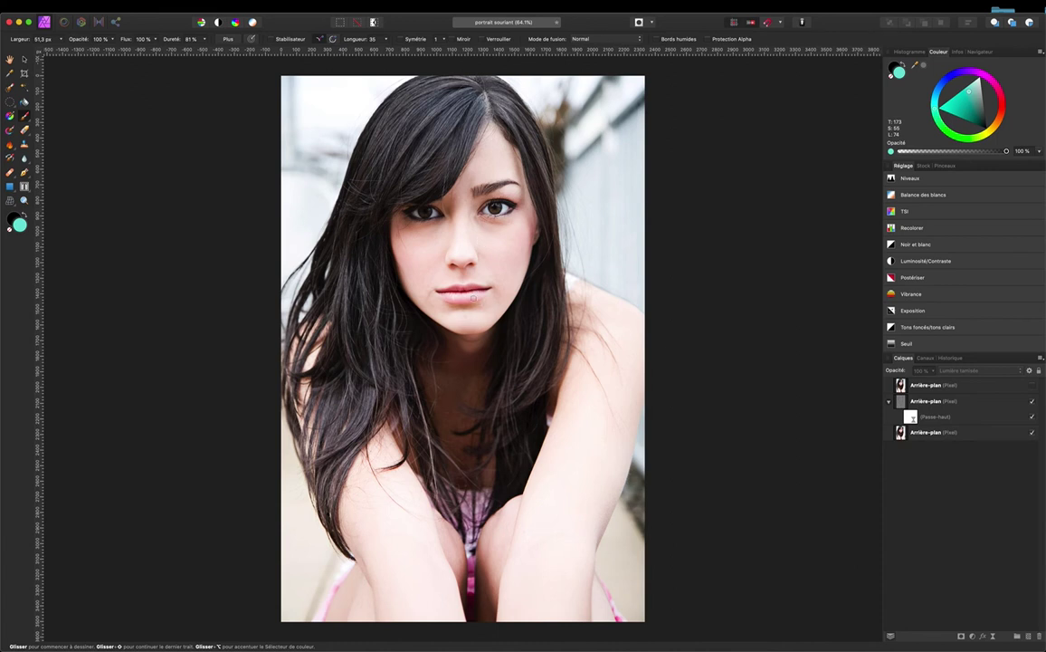
Zoom into a close-up of the eyes and brush over the left and right irises
scroll(473, 297, up, 2)
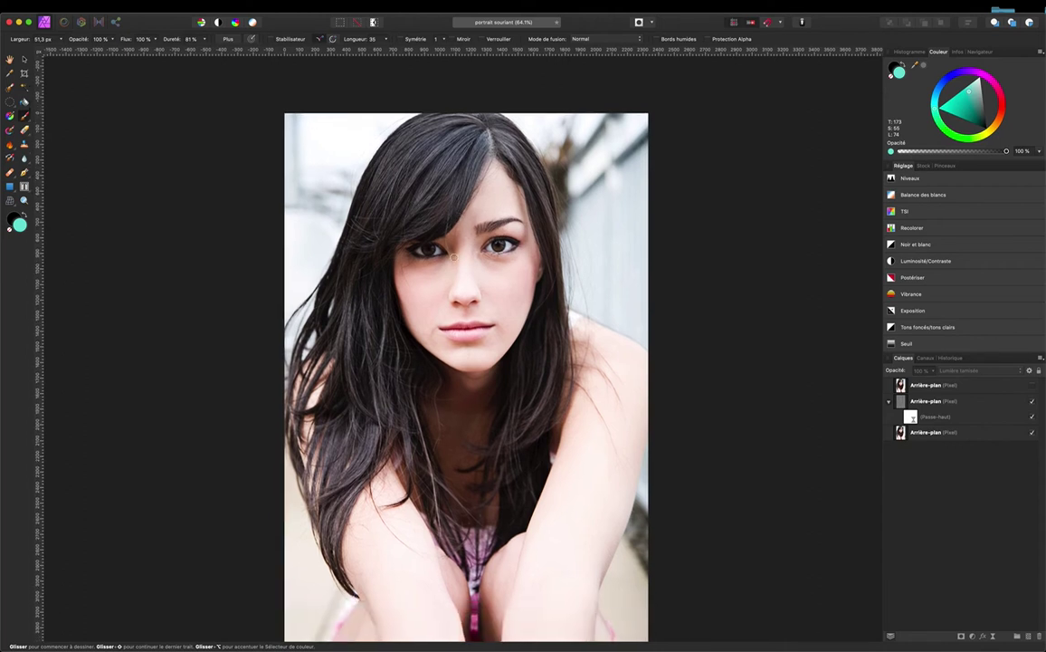
scroll(453, 257, right, 2)
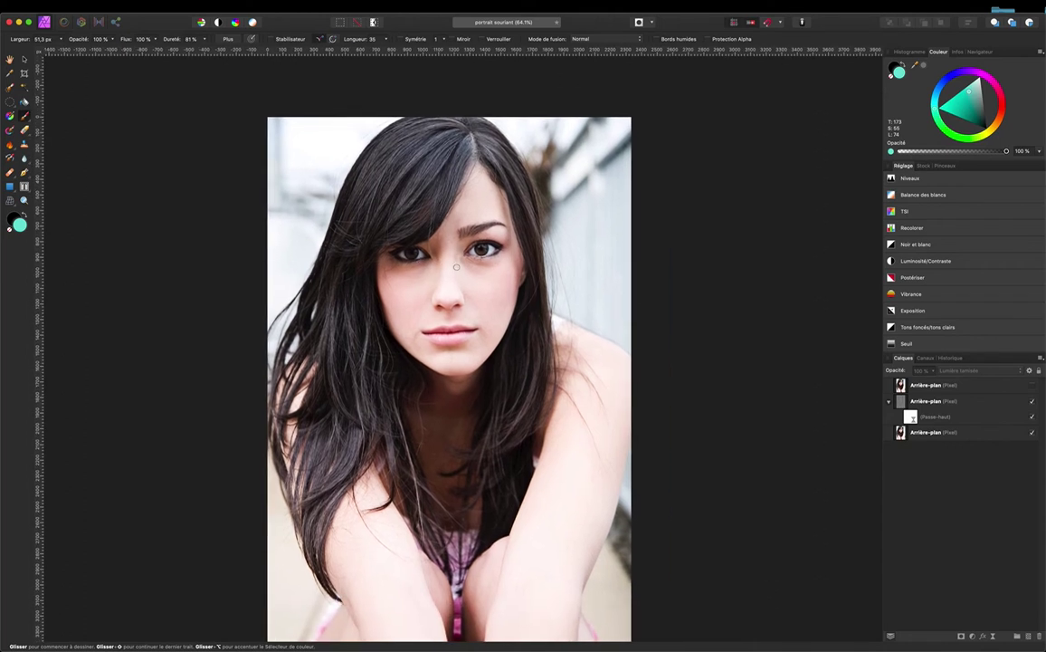
scroll(457, 266, up, 2)
scroll(457, 266, up, 4)
scroll(453, 263, up, 1)
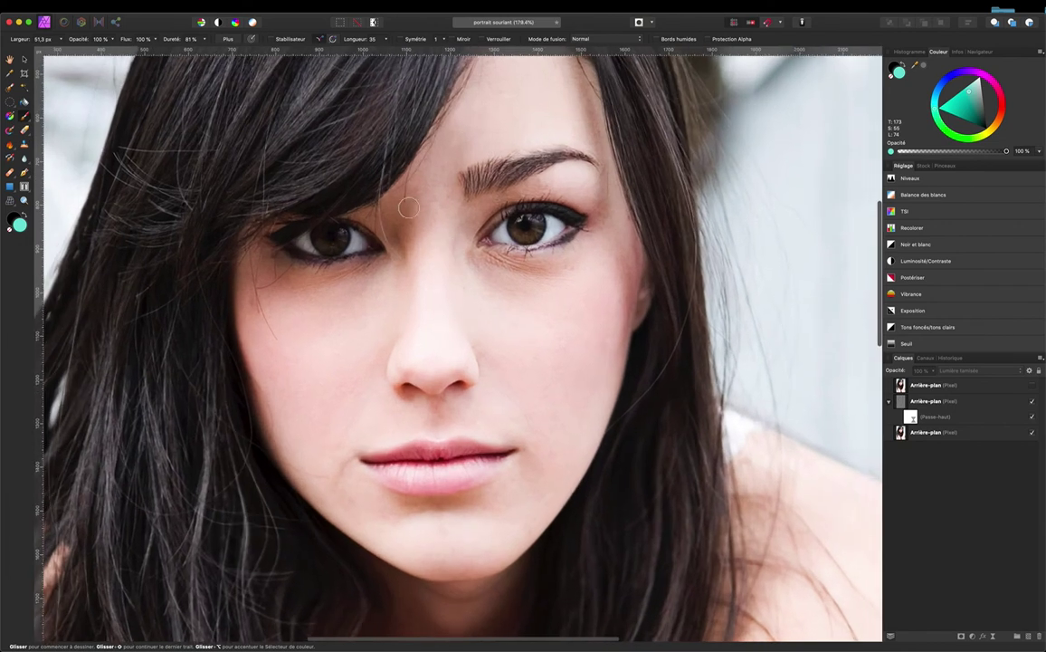
scroll(402, 208, up, 2)
scroll(402, 208, down, 2)
scroll(390, 203, down, 1)
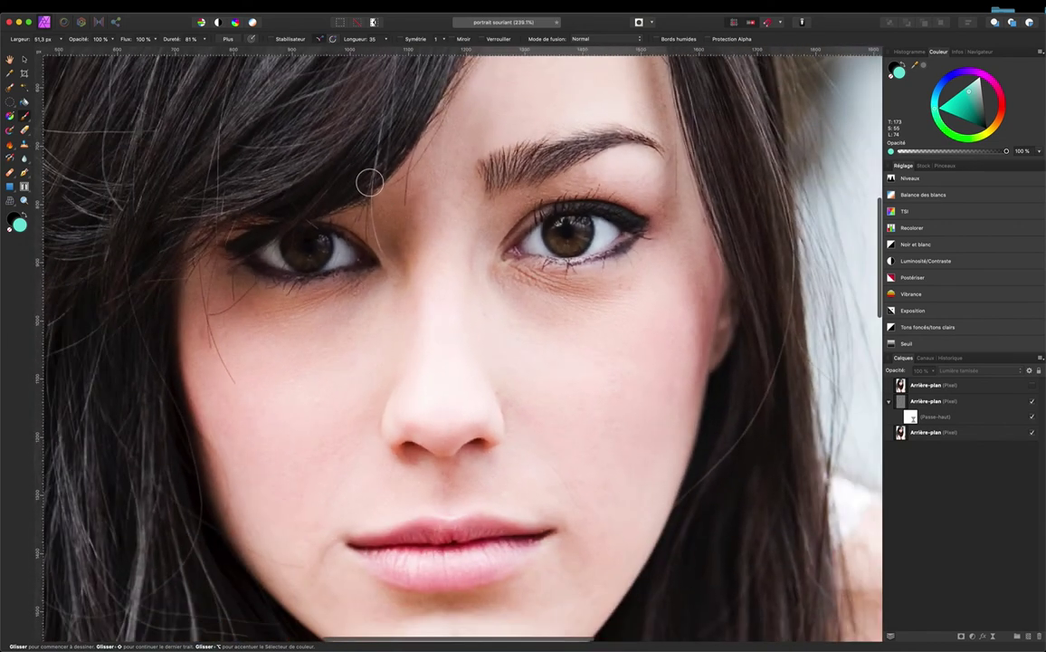
drag(379, 197, 443, 289)
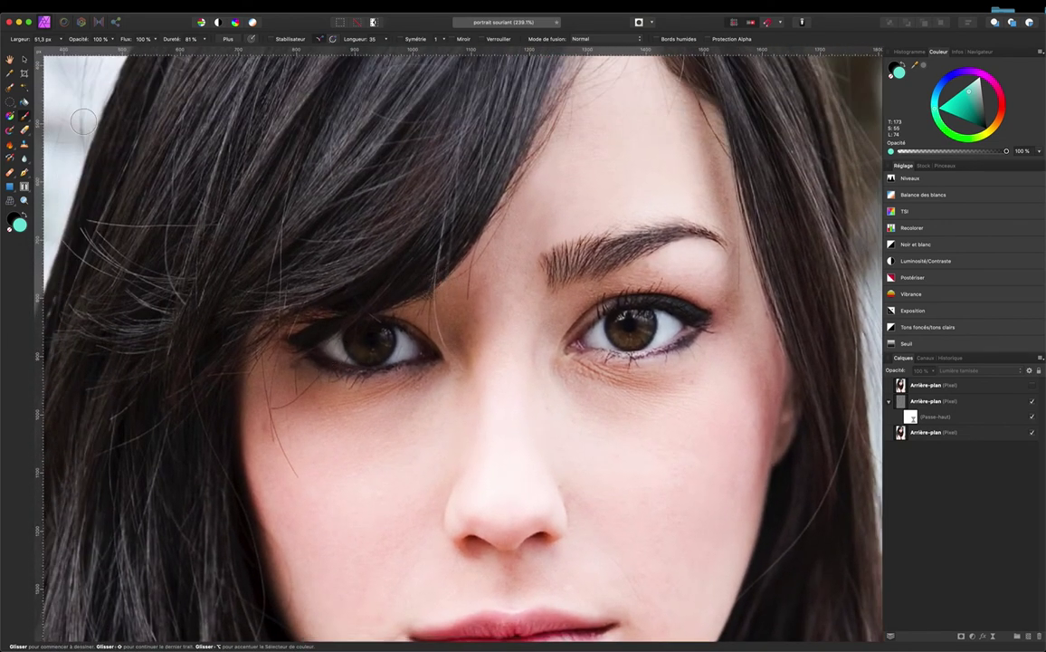
drag(344, 336, 355, 333)
drag(621, 338, 633, 337)
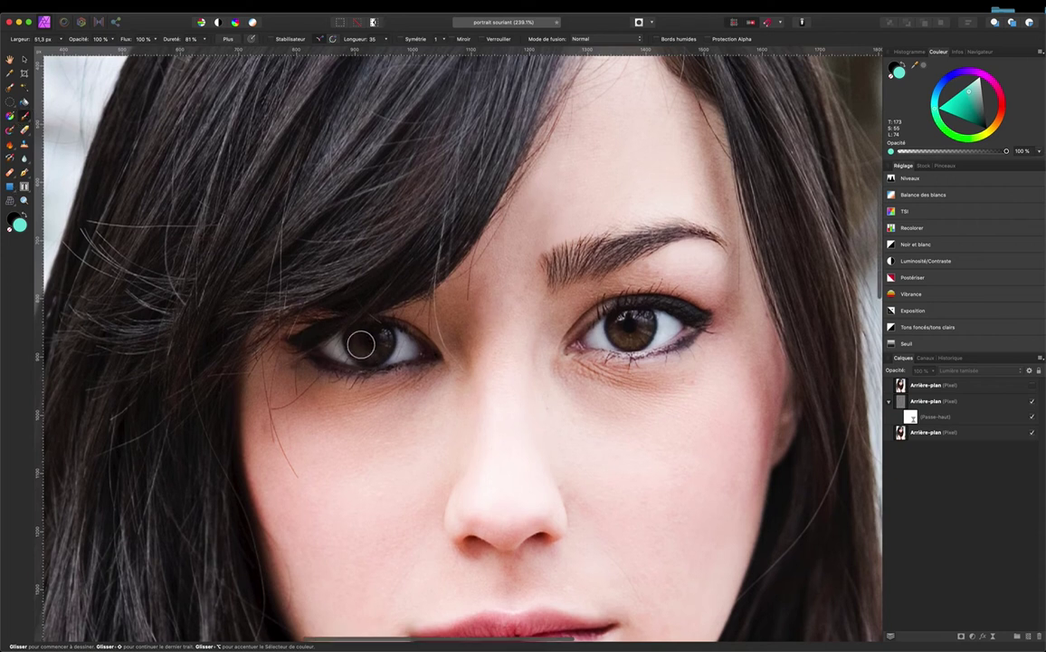
Add a new pixel layer below the top layer and rename it 'yeux'
click(1029, 638)
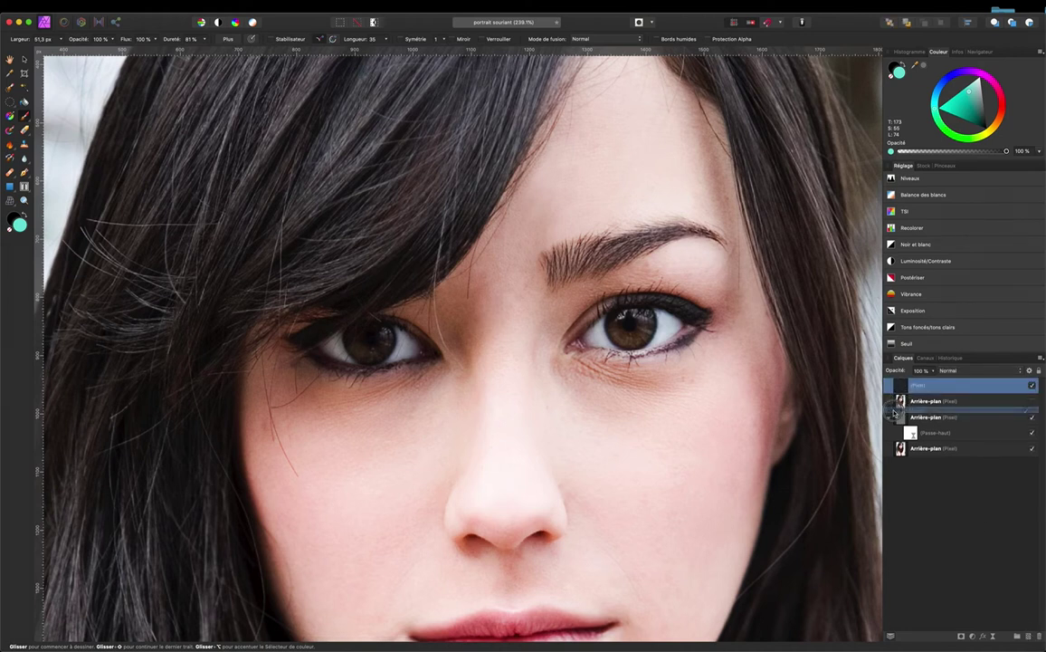
drag(894, 387, 917, 403)
double_click(916, 402)
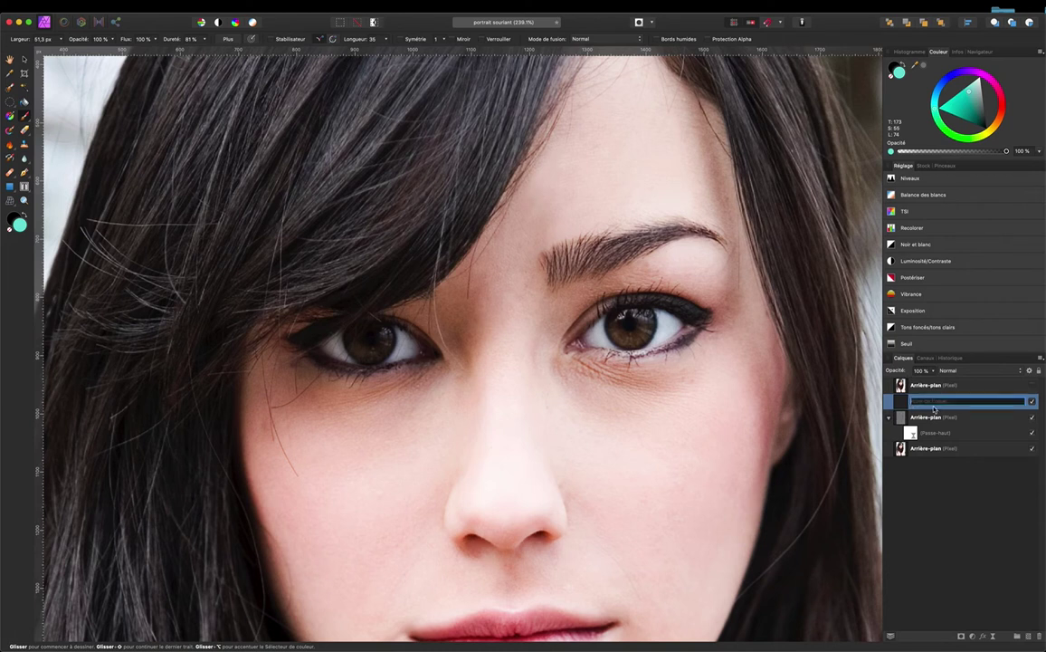
text(d)
text(yeux)
Set the painting colour to pure white in the Colour Picker
double_click(20, 225)
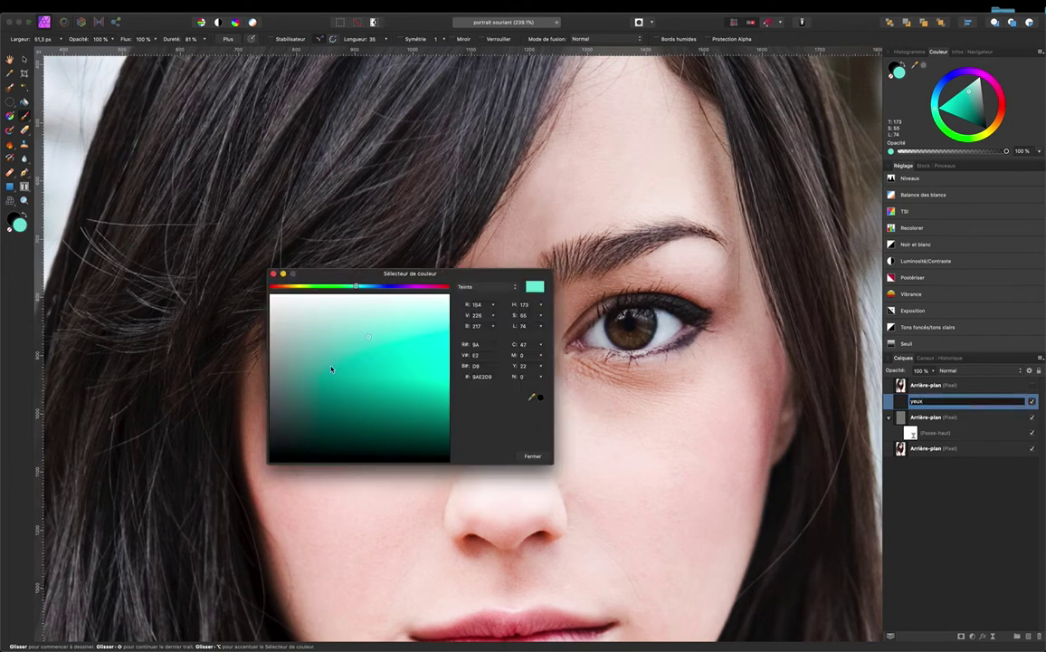
drag(303, 306, 263, 288)
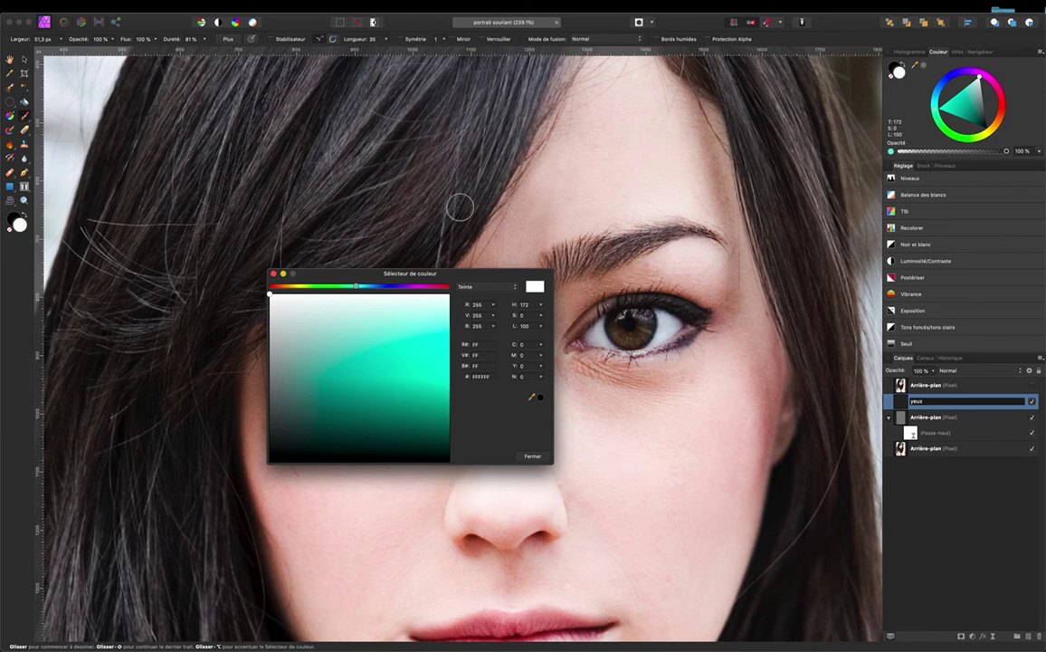
click(532, 456)
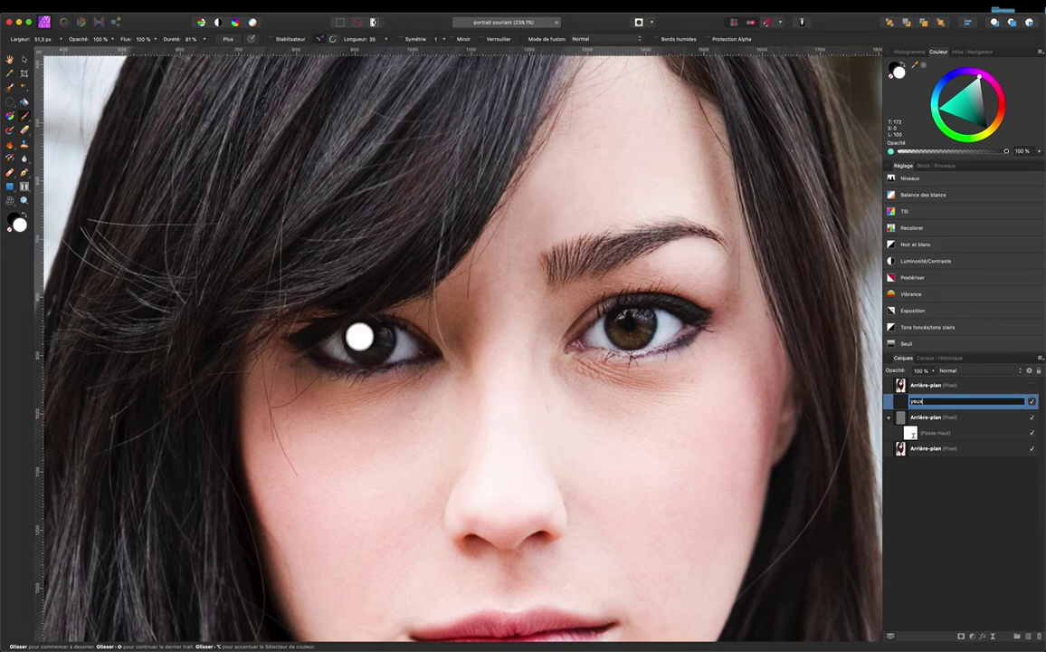
Dab white paint over the left iris, then the right iris, until both are solid white
click(358, 339)
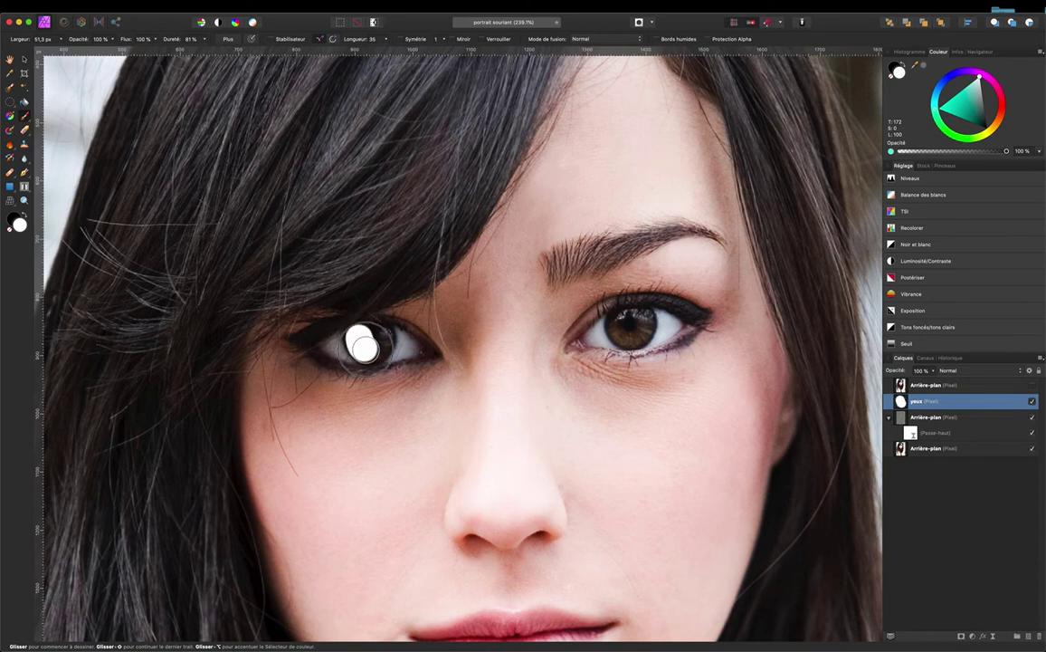
click(371, 350)
click(380, 338)
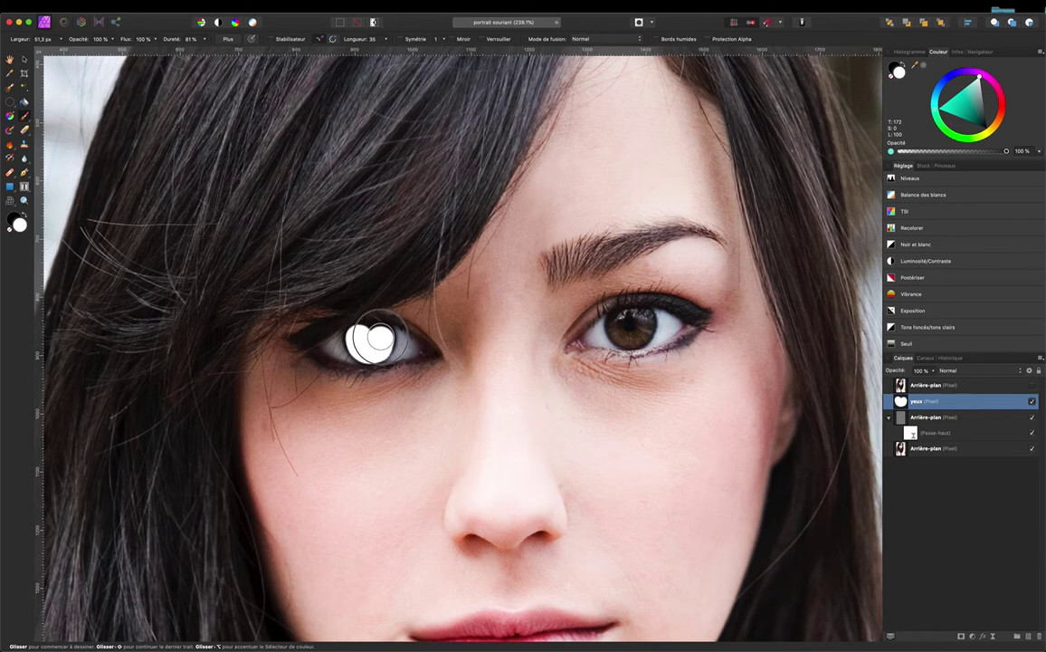
click(370, 338)
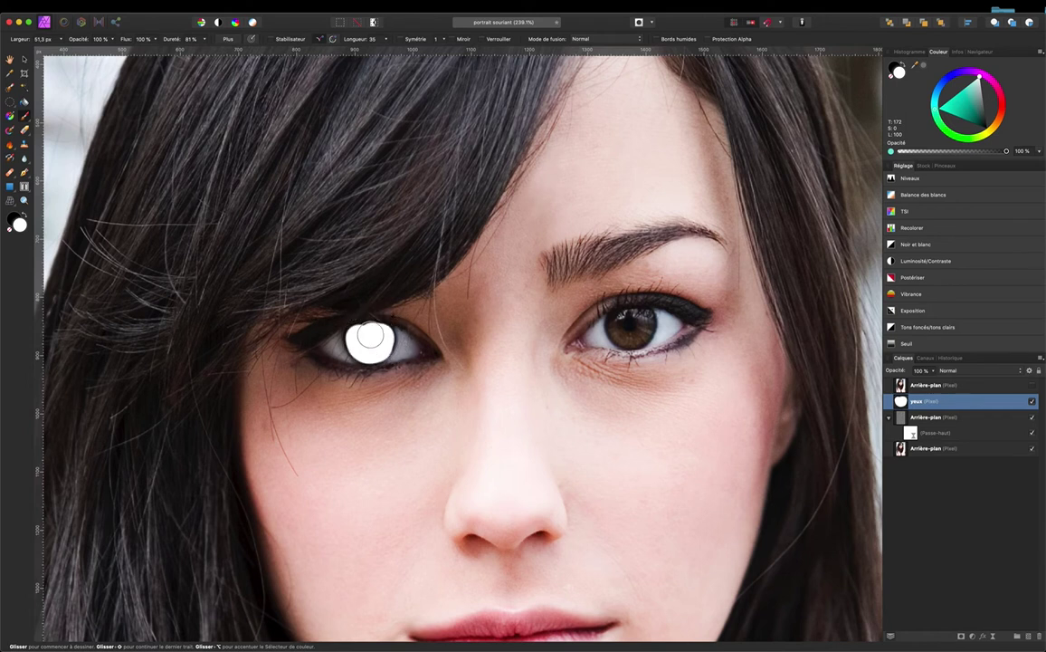
click(366, 337)
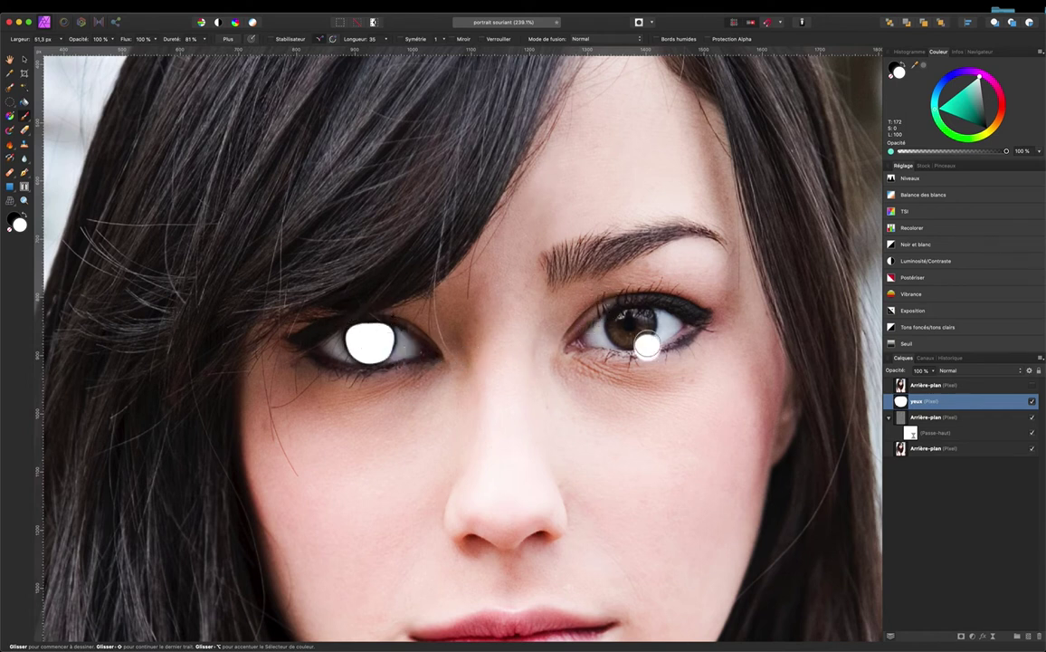
click(636, 319)
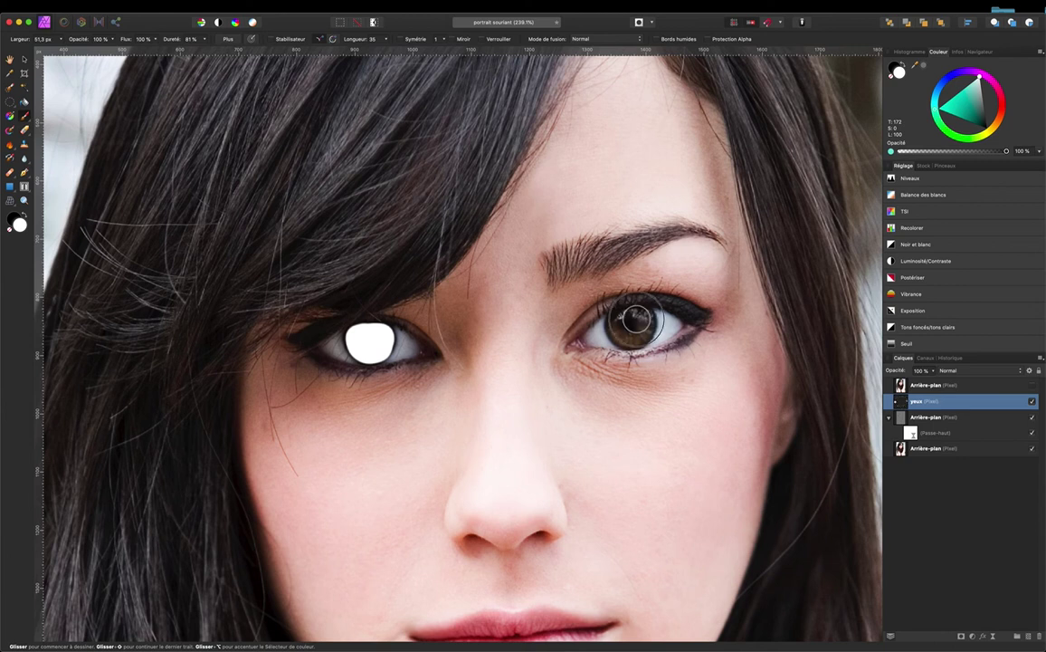
click(627, 319)
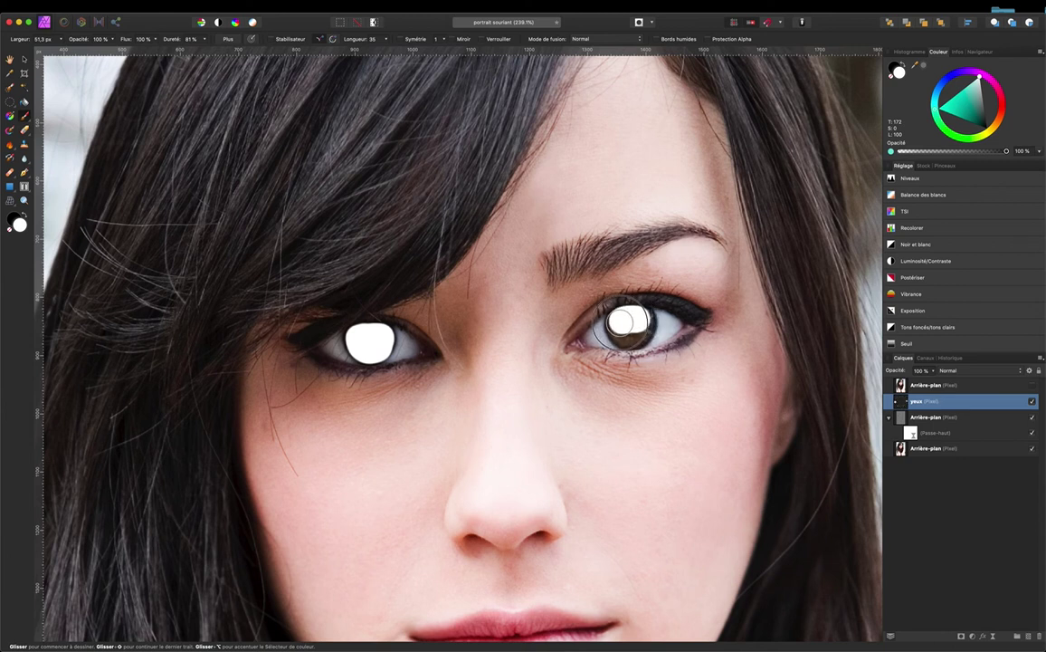
click(620, 324)
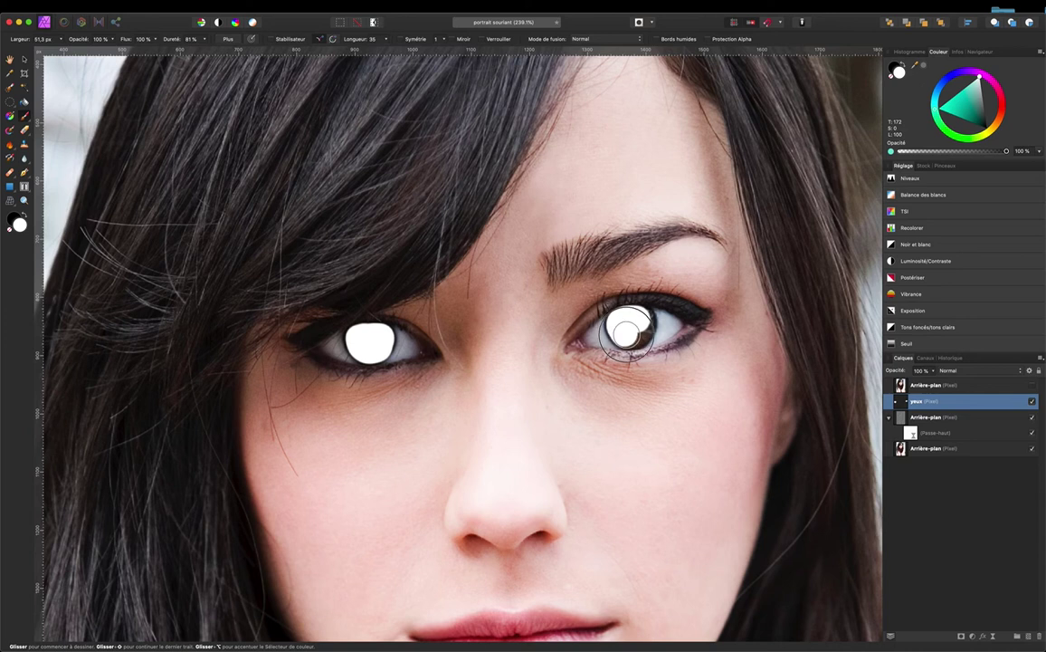
click(630, 335)
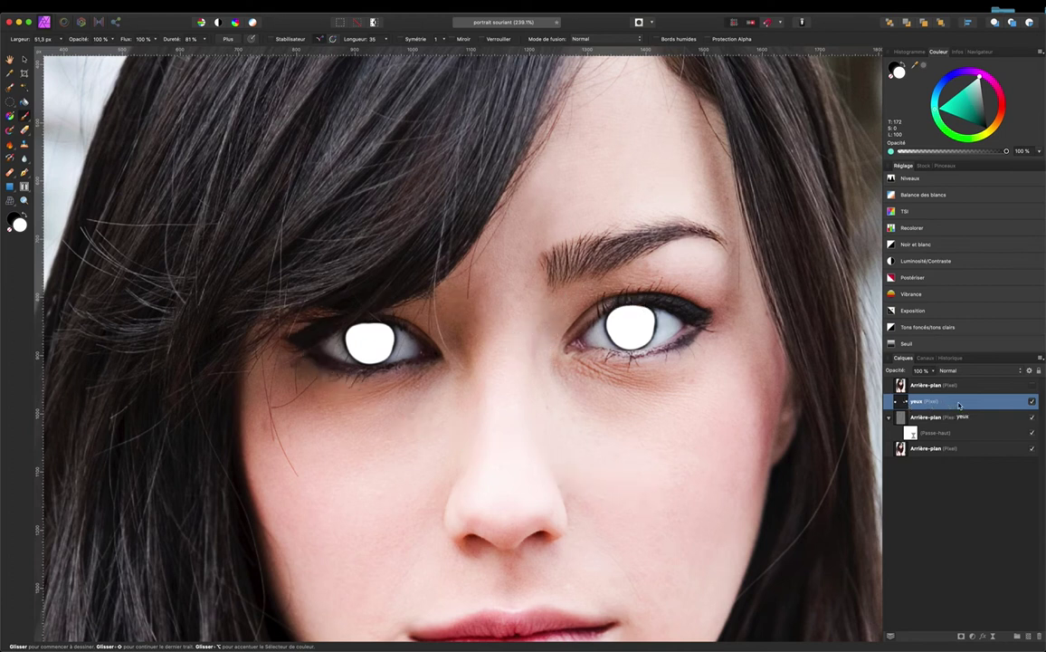
Blend the yeux layer in Incrustation mode with its Opacité lowered
click(963, 372)
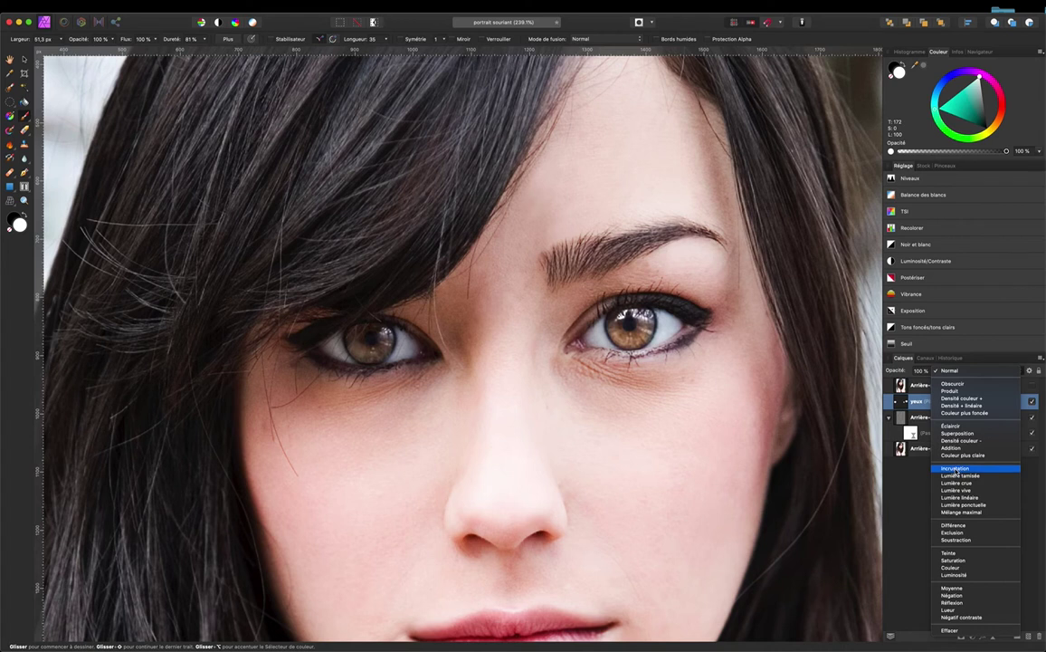
click(955, 469)
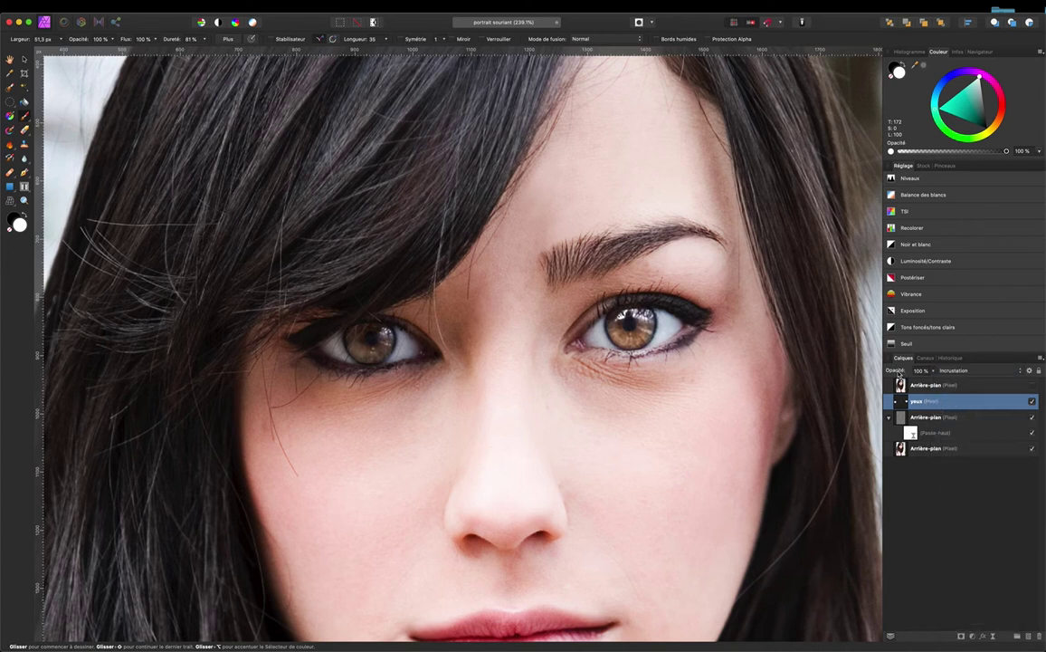
mouse_move(870, 368)
mouse_down()
mouse_move(896, 371)
mouse_move(885, 370)
mouse_up()
mouse_move(885, 370)
mouse_down()
mouse_move(867, 370)
mouse_move(898, 375)
mouse_move(900, 413)
mouse_up()
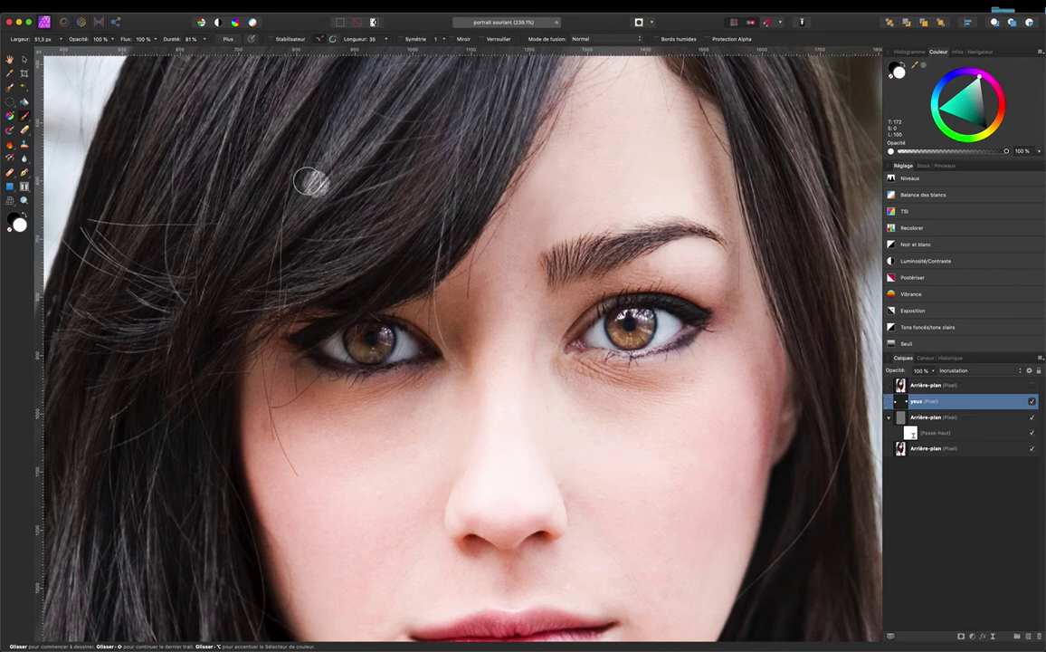
click(24, 130)
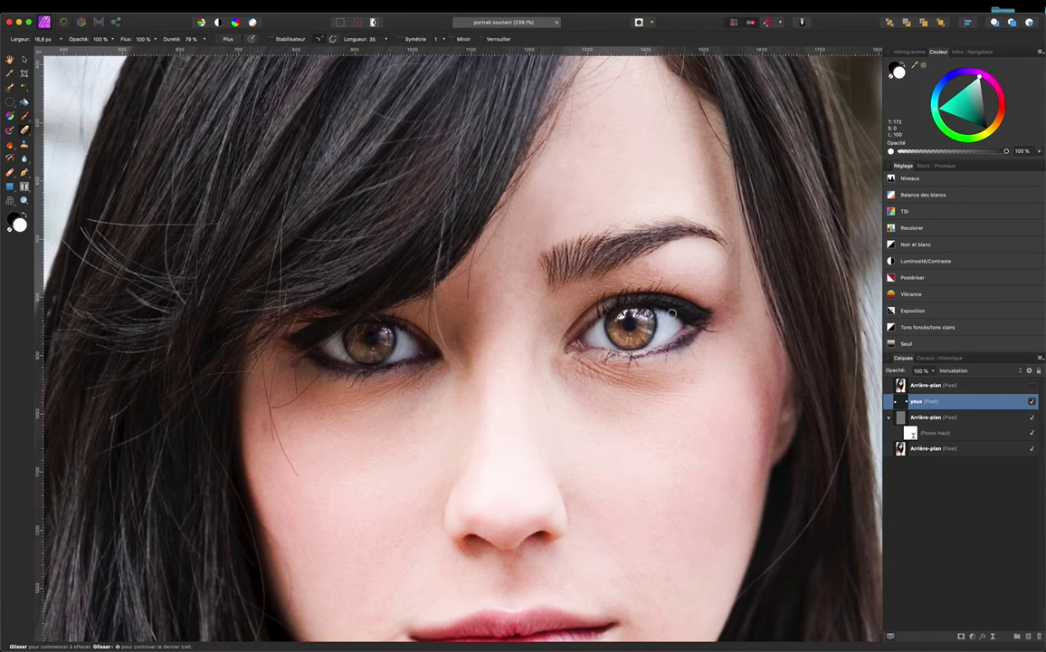
Erase excess white across the upper and lower parts of the right iris
mouse_move(655, 310)
mouse_down()
mouse_move(654, 337)
mouse_move(603, 336)
mouse_up()
drag(618, 314, 638, 336)
Undo a stray brush stroke, then load the yeux layer's painted pixels as a selection
click(25, 116)
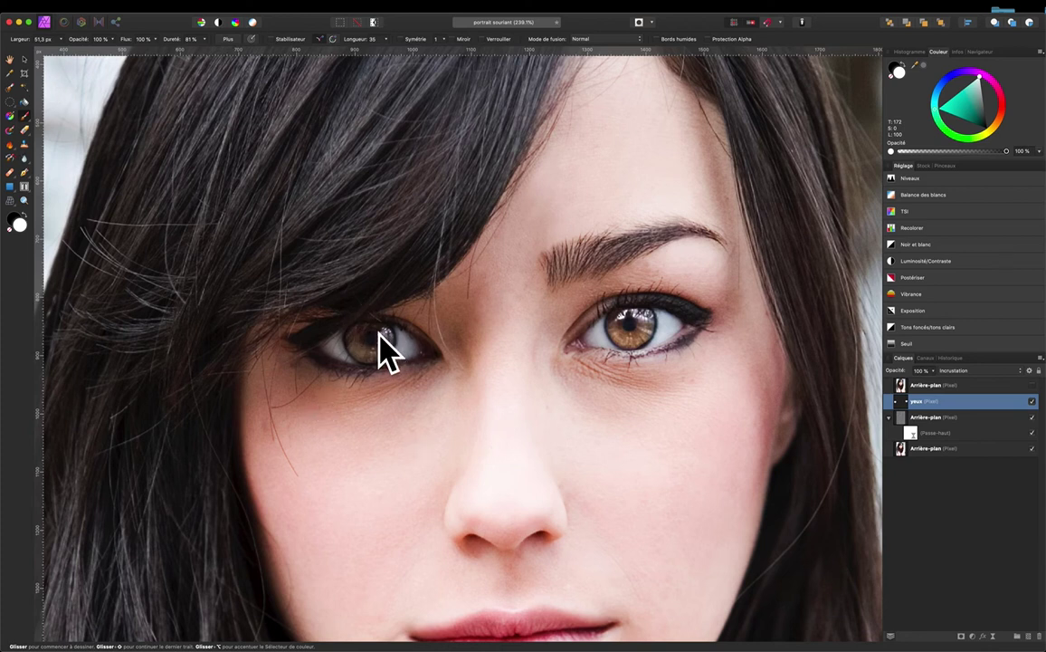
drag(573, 336, 589, 325)
key(ctrl+z)
ctrl+click(903, 402)
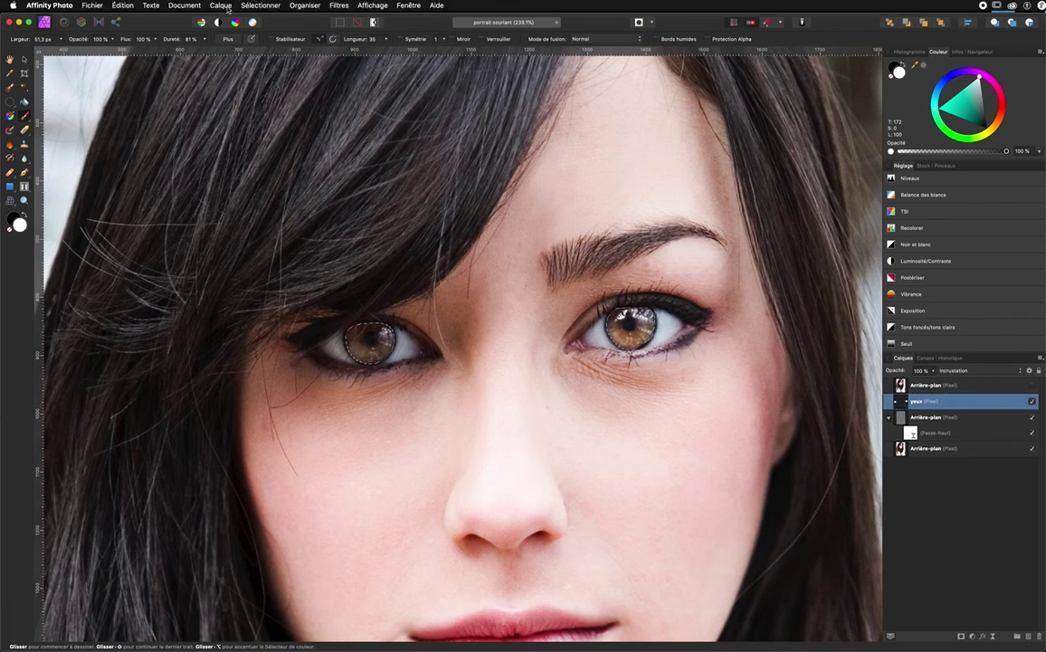
Add a new fill layer over the selected irises and colour it cyan
mouse_move(221, 6)
click(221, 7)
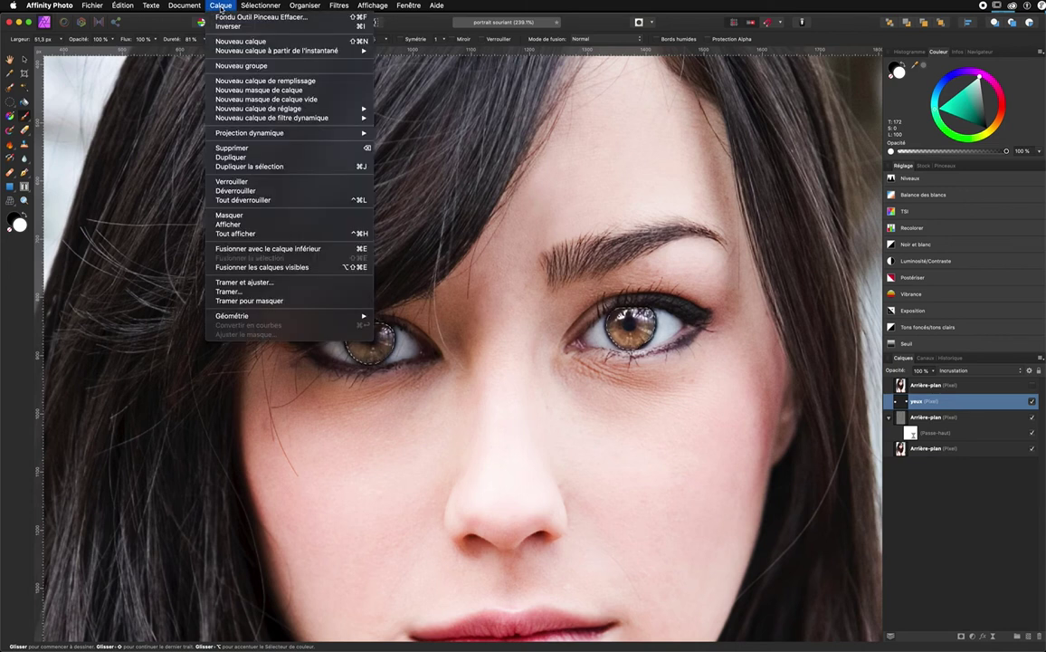
click(238, 82)
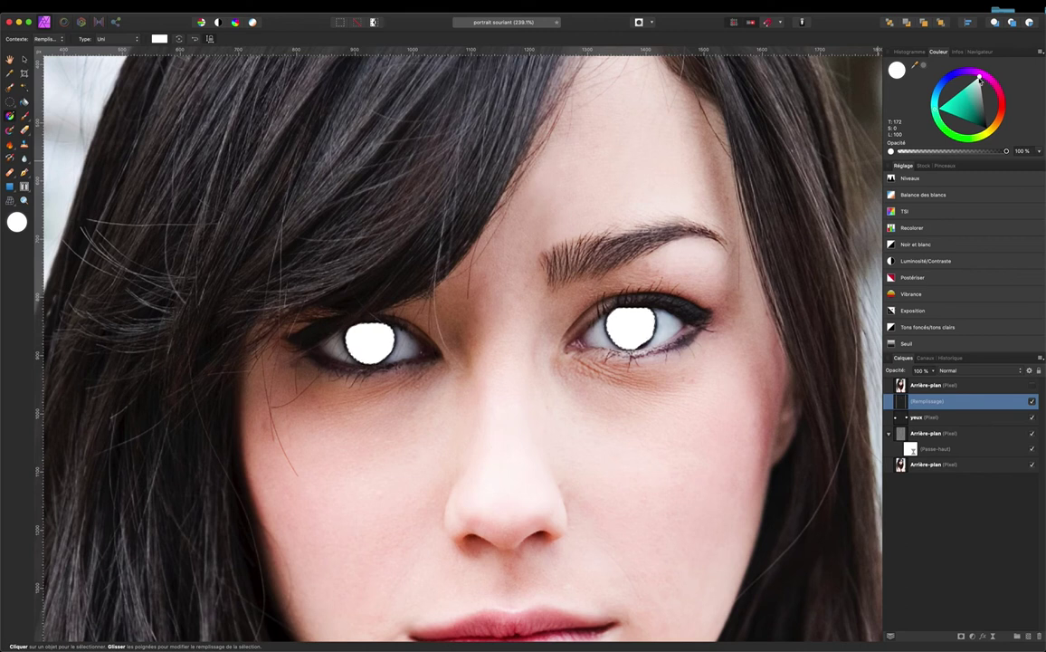
drag(981, 79, 962, 97)
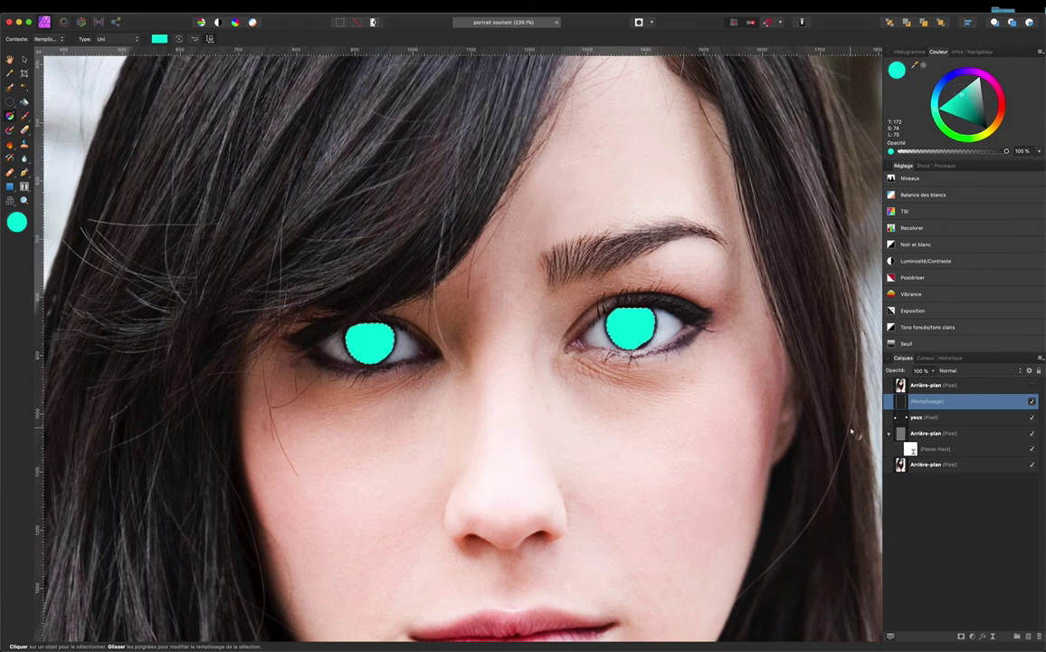
Set the iris fill to Incrustation, desaturate it slightly, and drop opacity to about 30%
click(978, 373)
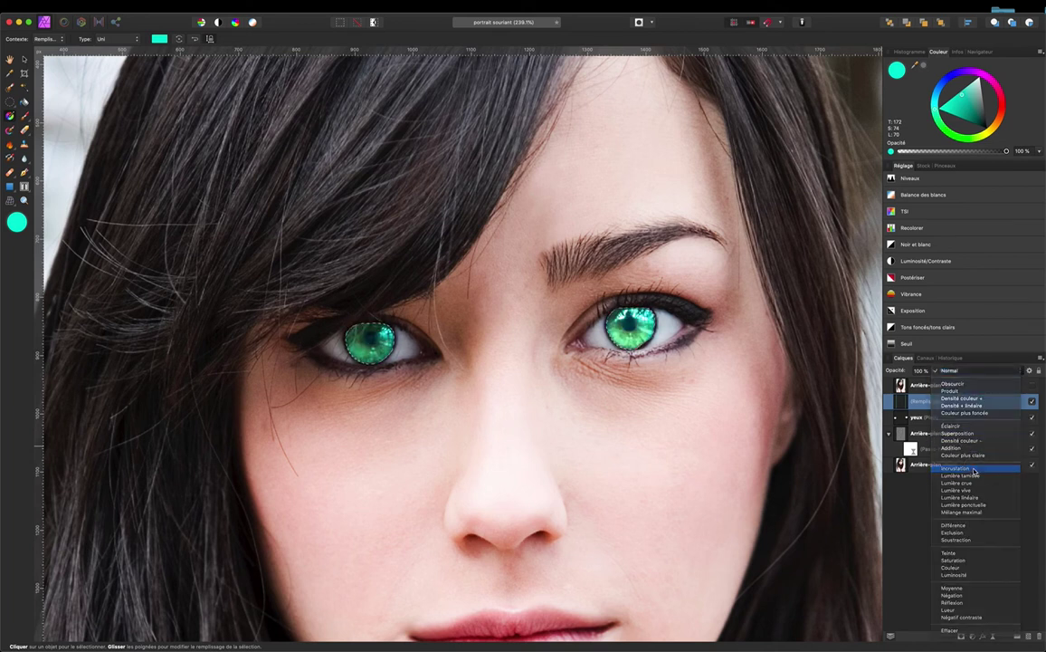
click(964, 468)
drag(962, 95, 962, 102)
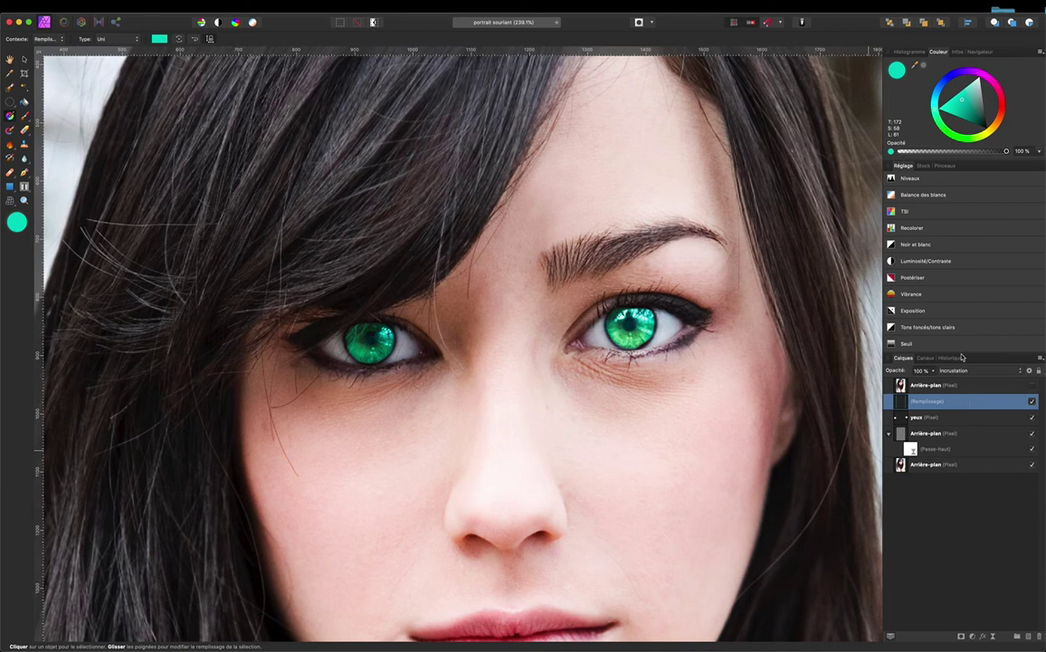
drag(899, 372, 868, 372)
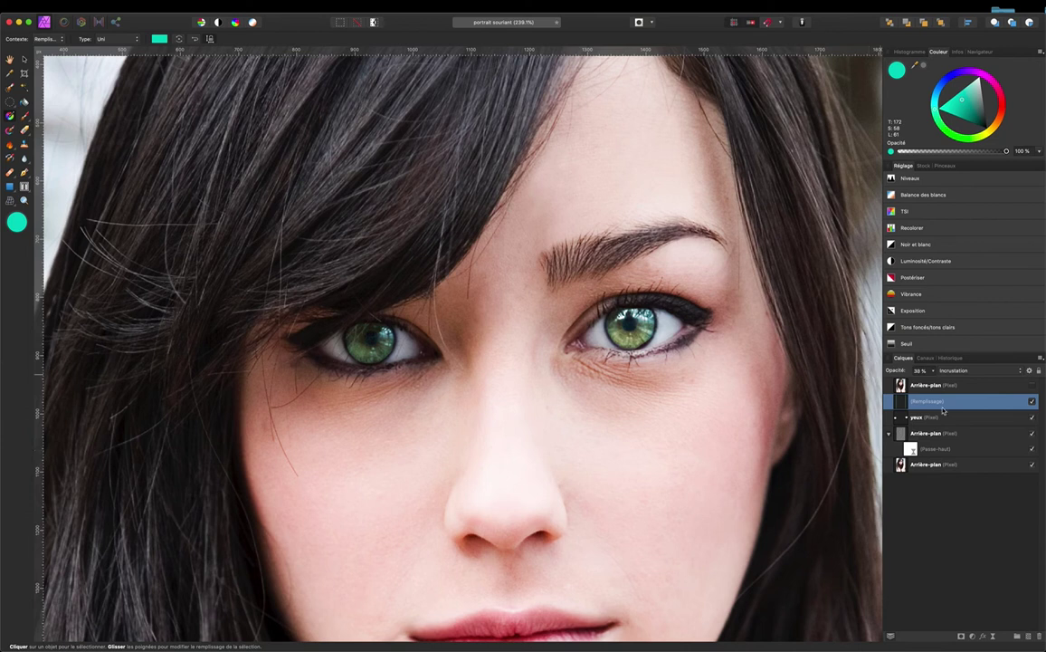
click(1032, 418)
click(1032, 402)
key(super+0)
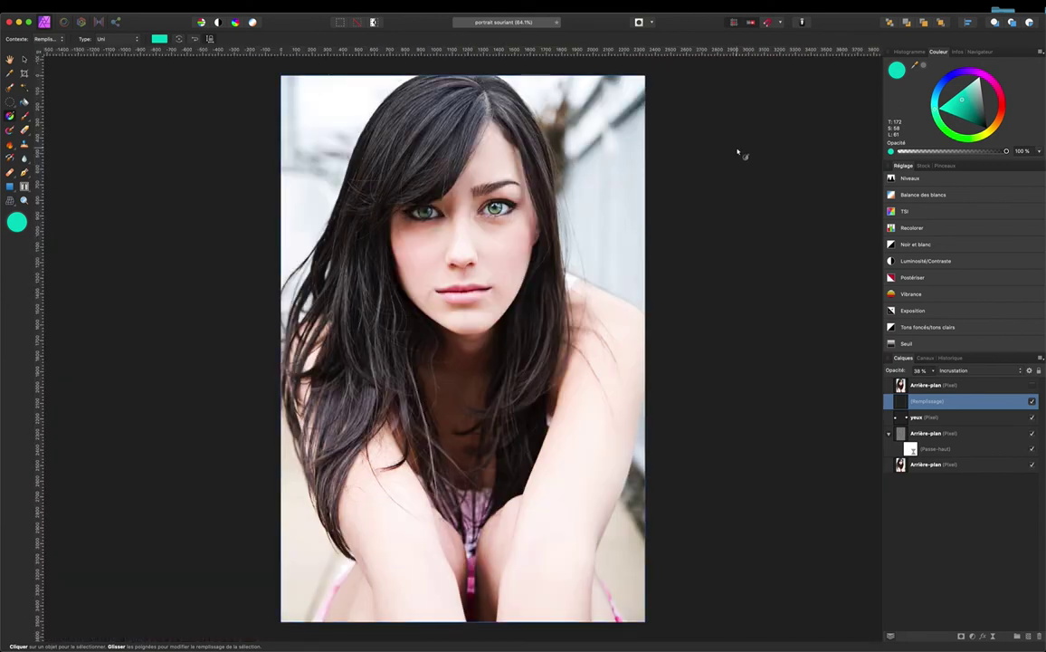
key(l)
scroll(442, 123, up, 3)
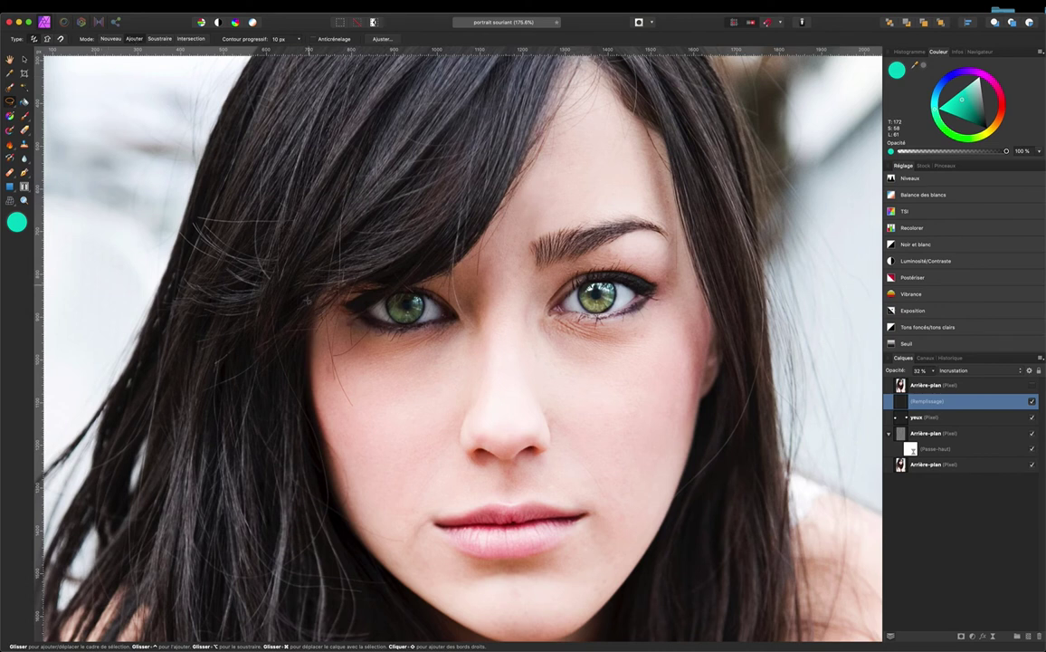
On the Arrière-plan layer, draw freehand selections under the left and right eyes
click(991, 464)
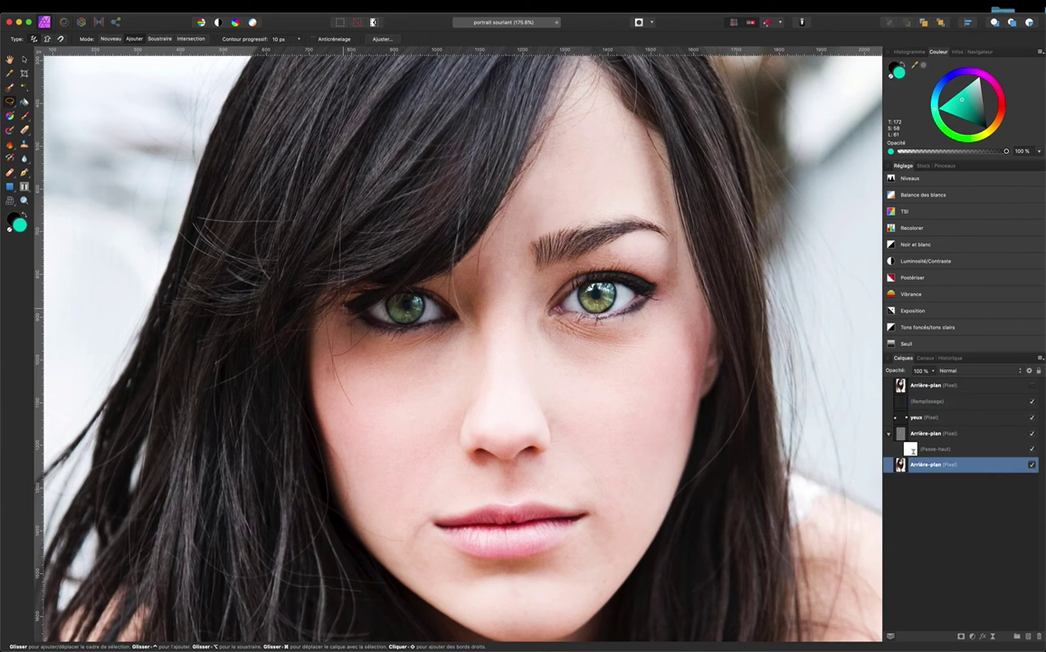
mouse_move(343, 309)
mouse_down()
mouse_move(410, 329)
mouse_move(464, 323)
mouse_up()
mouse_move(432, 357)
mouse_down()
mouse_move(344, 346)
mouse_move(343, 311)
mouse_up()
mouse_move(543, 310)
mouse_down()
mouse_move(640, 315)
mouse_move(654, 329)
mouse_move(642, 355)
mouse_move(591, 366)
mouse_move(554, 328)
mouse_up()
click(977, 403)
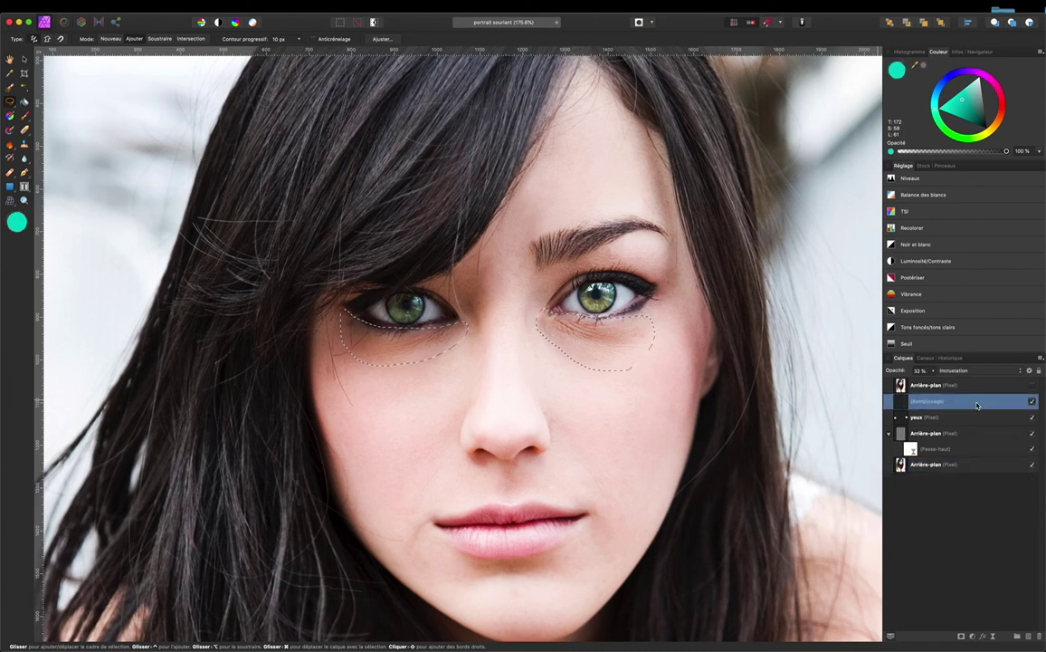
Copy the under-eye selections to a new renamed layer and add a live Gaussian blur
key(ctrl+alt+shift+e)
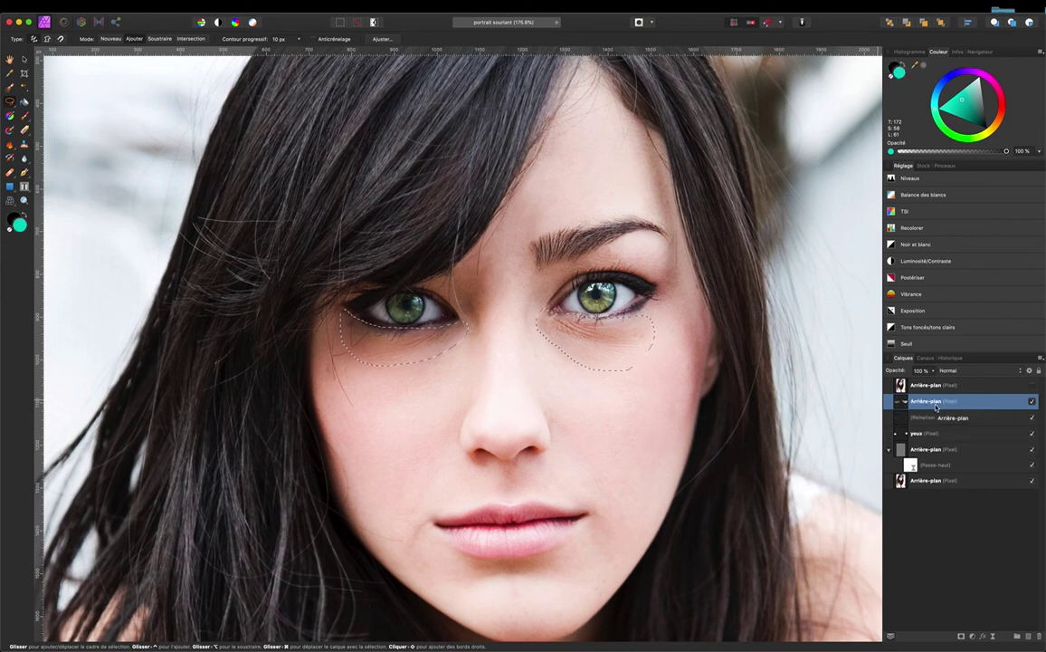
double_click(927, 401)
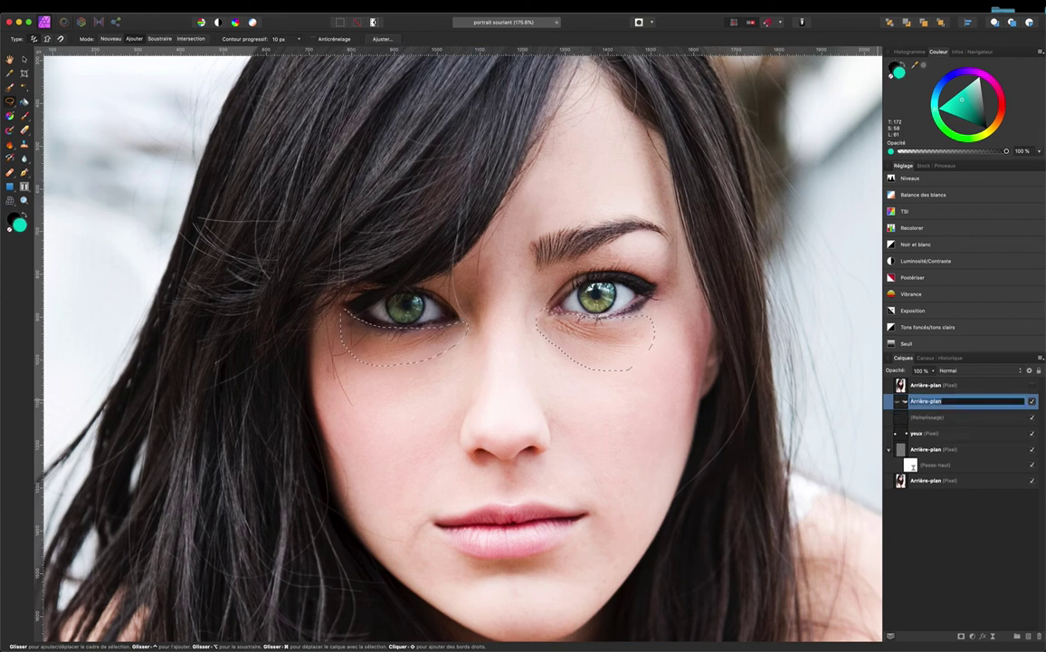
text(c)
click(993, 637)
click(1023, 641)
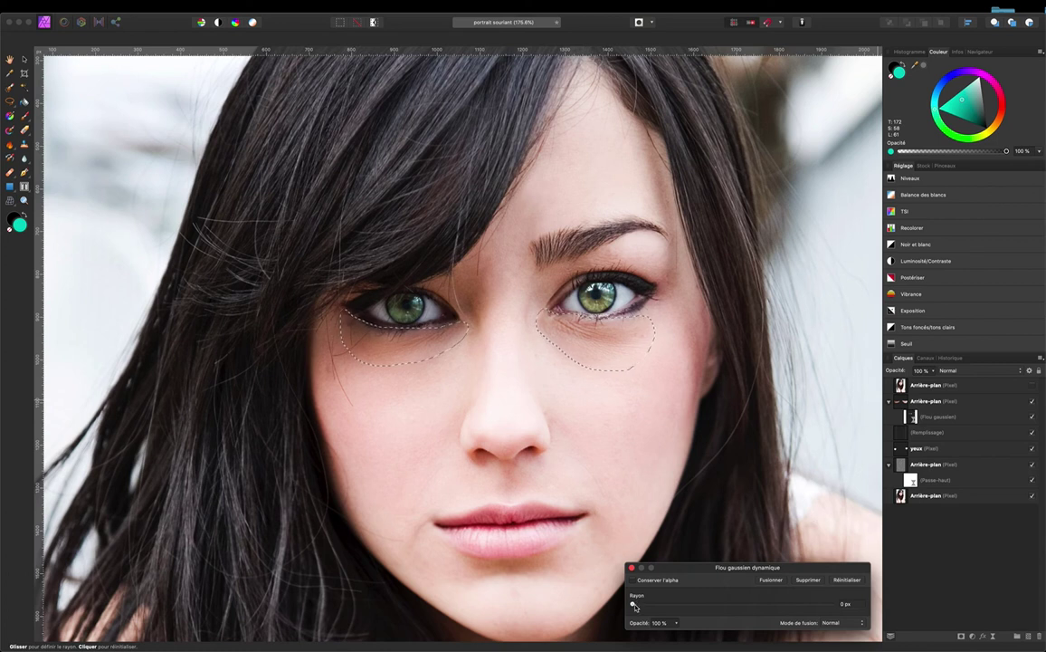
Increase the Gaussian blur radius slightly and clear the under-eye selections
mouse_move(632, 604)
mouse_down()
mouse_move(706, 609)
mouse_move(685, 609)
mouse_up()
click(632, 568)
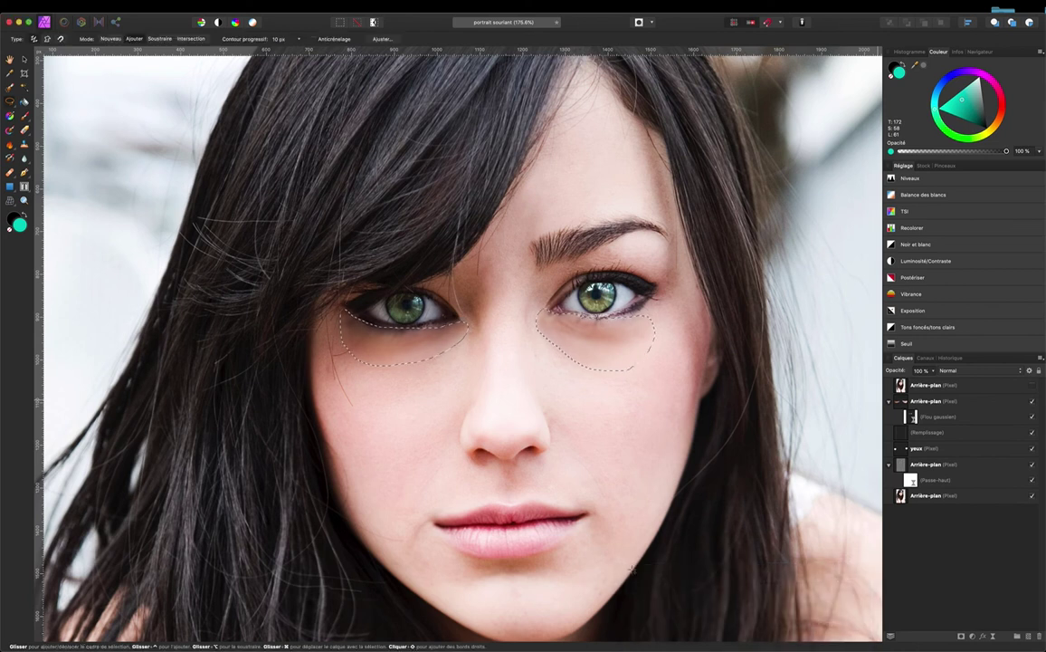
key(ctrl+d)
Rename the blurred under-eye layer to 'rides'
click(923, 403)
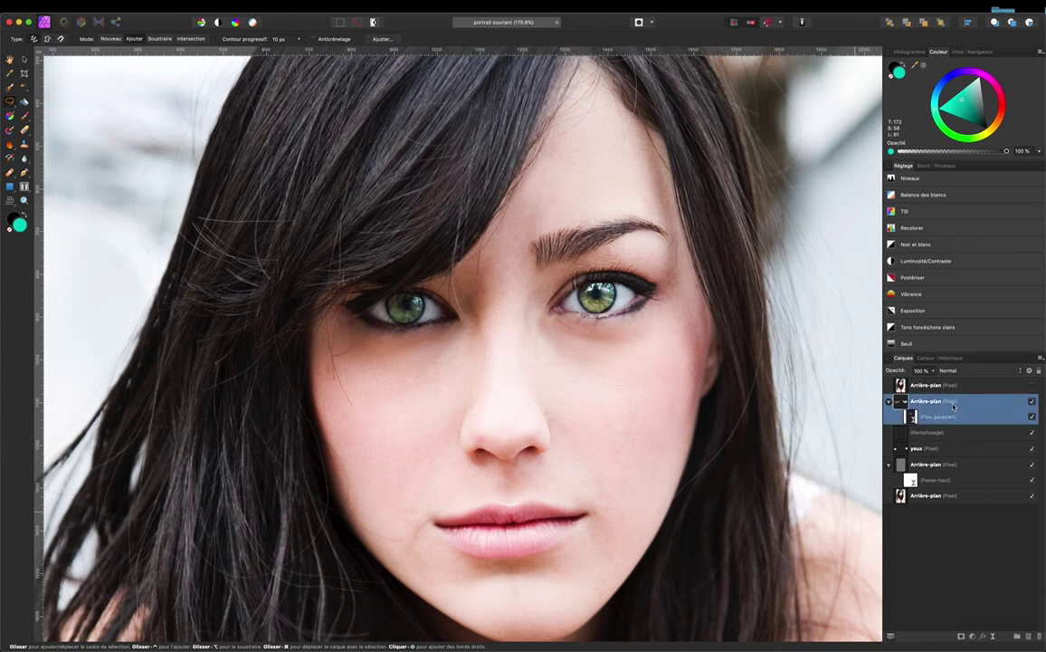
double_click(923, 403)
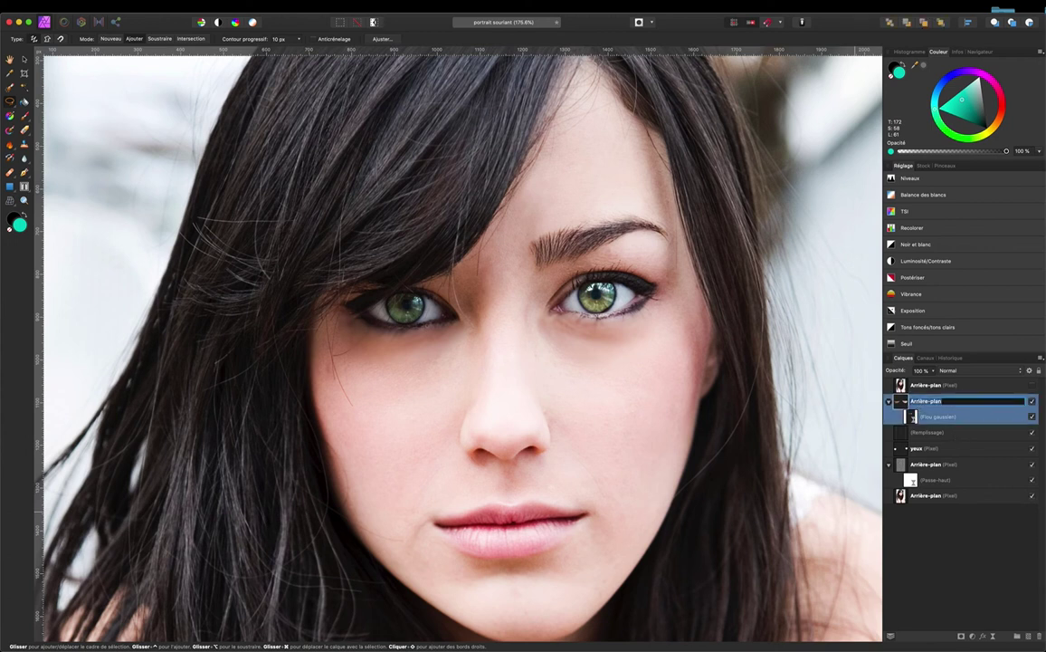
key(BackSpace)
text(rides)
key(Return)
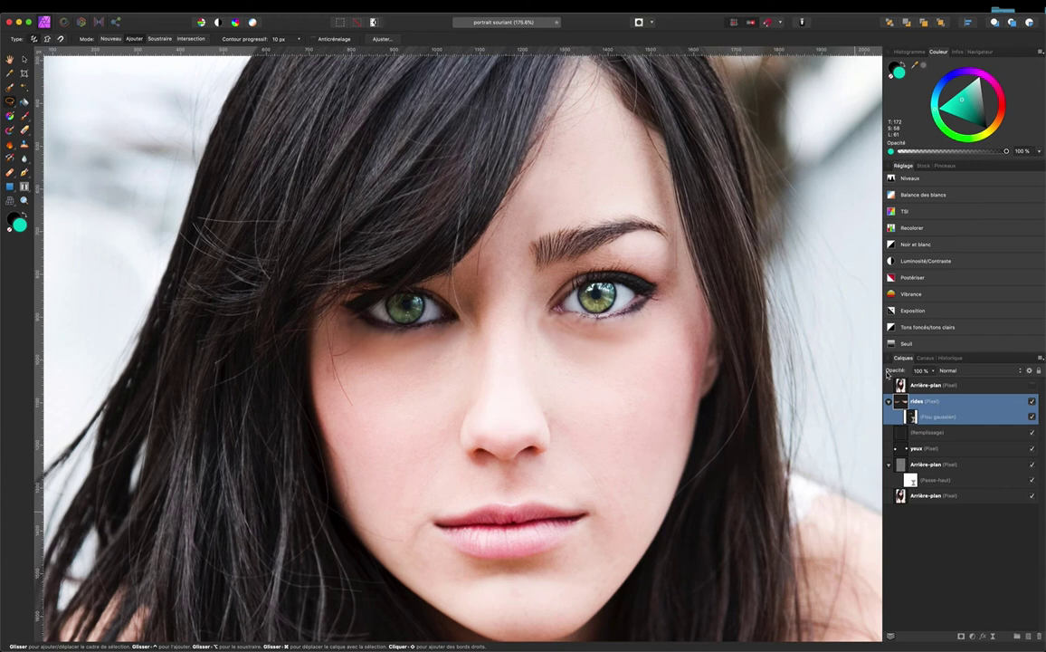
Set the rides layer opacity to 60%
key(2)
key(4)
key(5)
key(6)
click(976, 372)
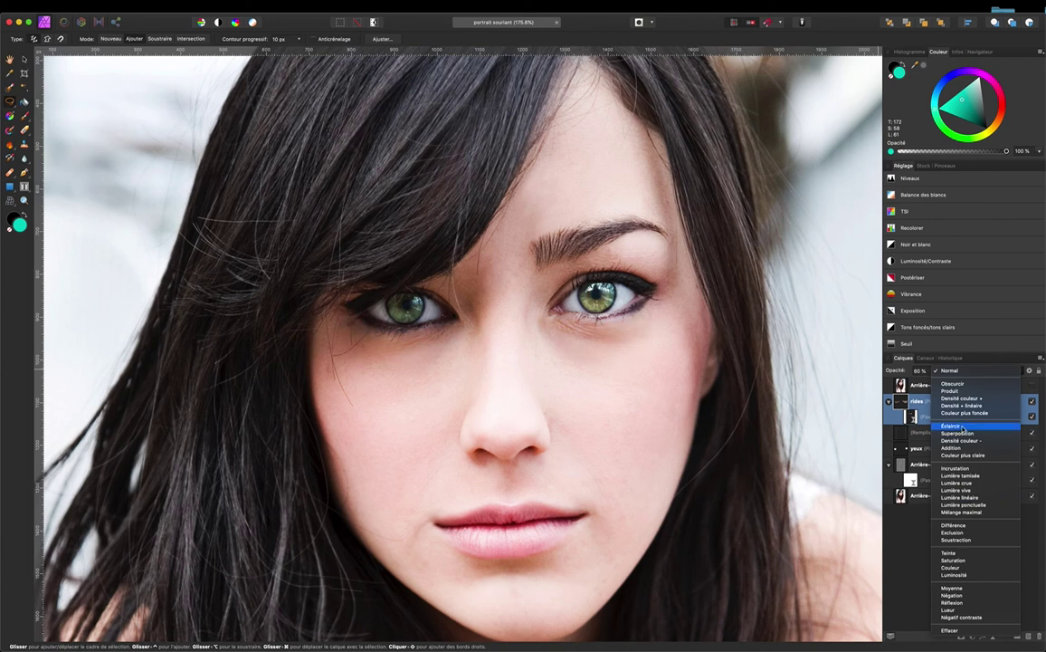
Give the rides layer Éclaircir blend mode at 100% opacity, toggling the blur to compare
click(962, 428)
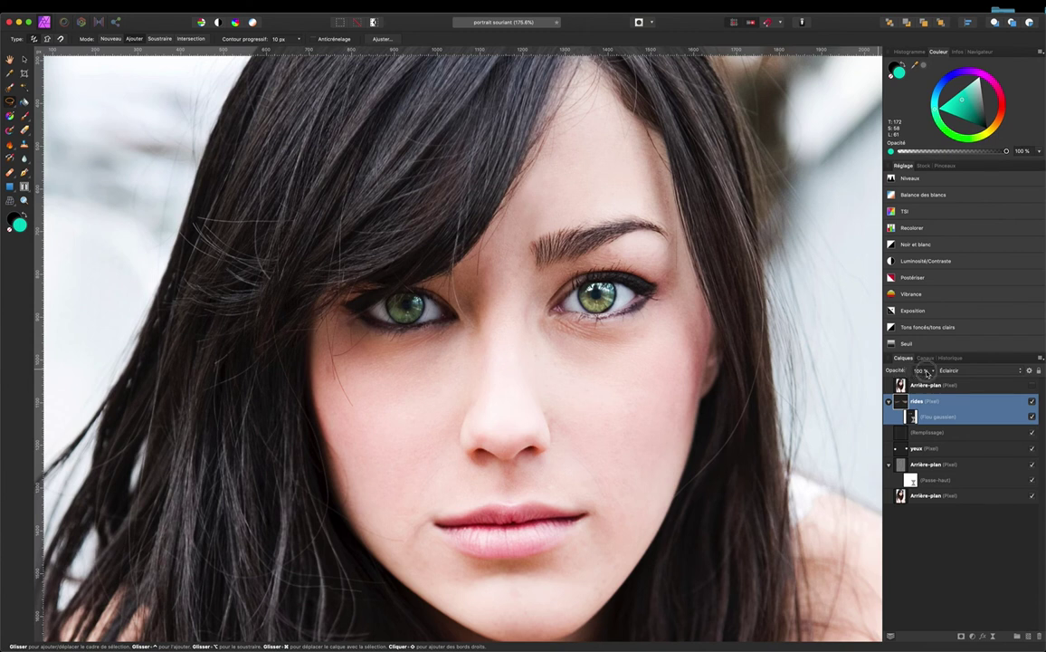
drag(895, 372, 945, 370)
click(1034, 418)
Check the whole portrait, switch to the retouch brush (J), and zoom back onto the face
key(super+0)
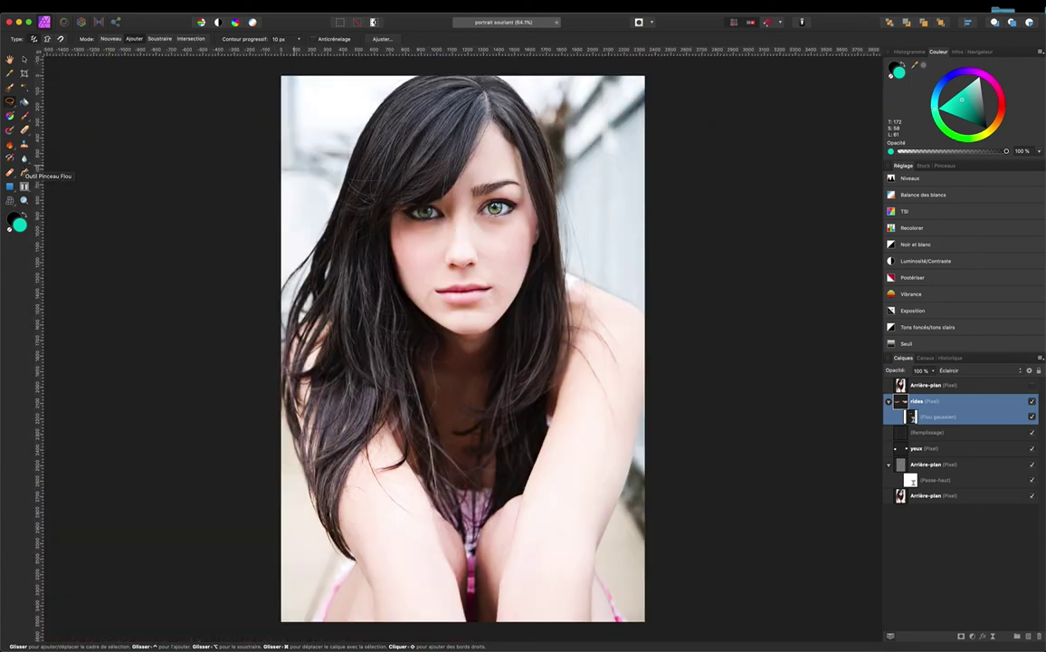
scroll(447, 255, up, 2)
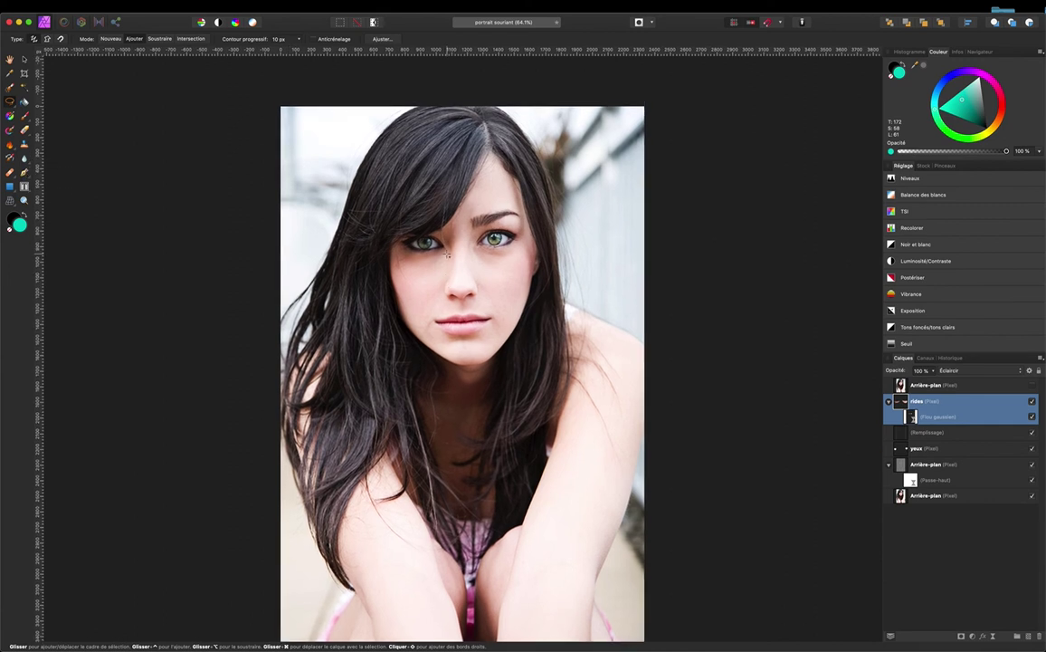
scroll(448, 256, down, 1)
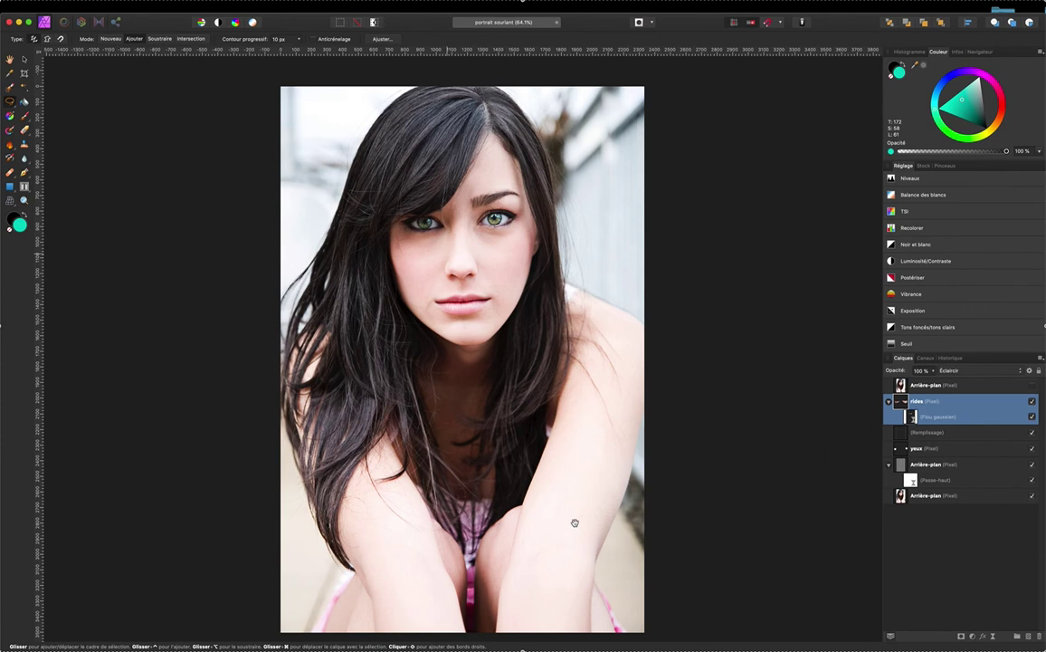
scroll(463, 353, down, 1)
key(j)
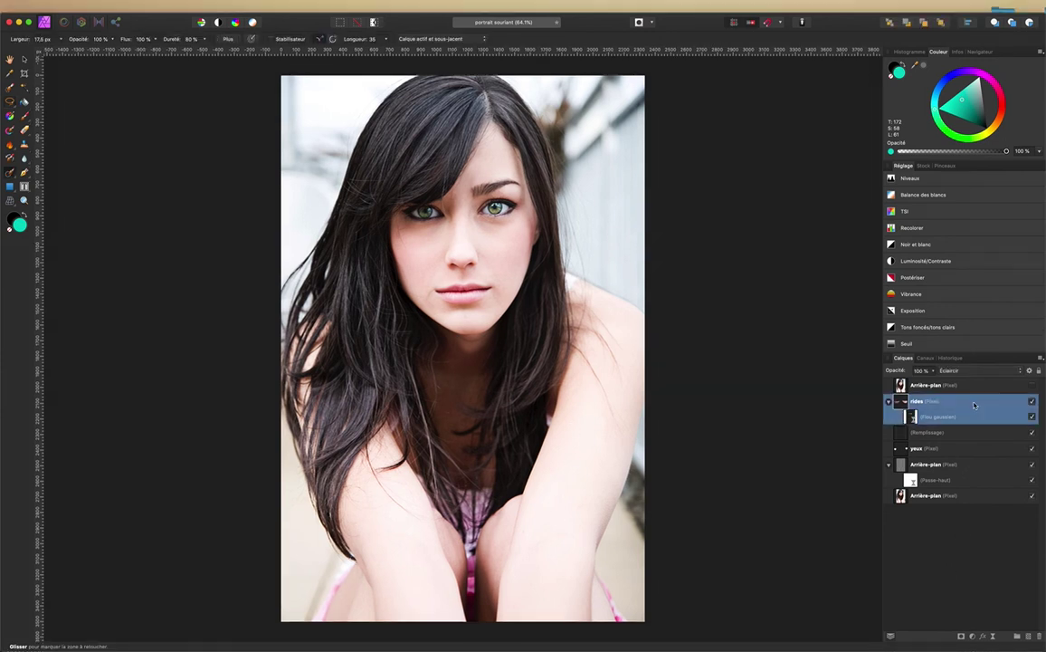
scroll(468, 226, up, 2)
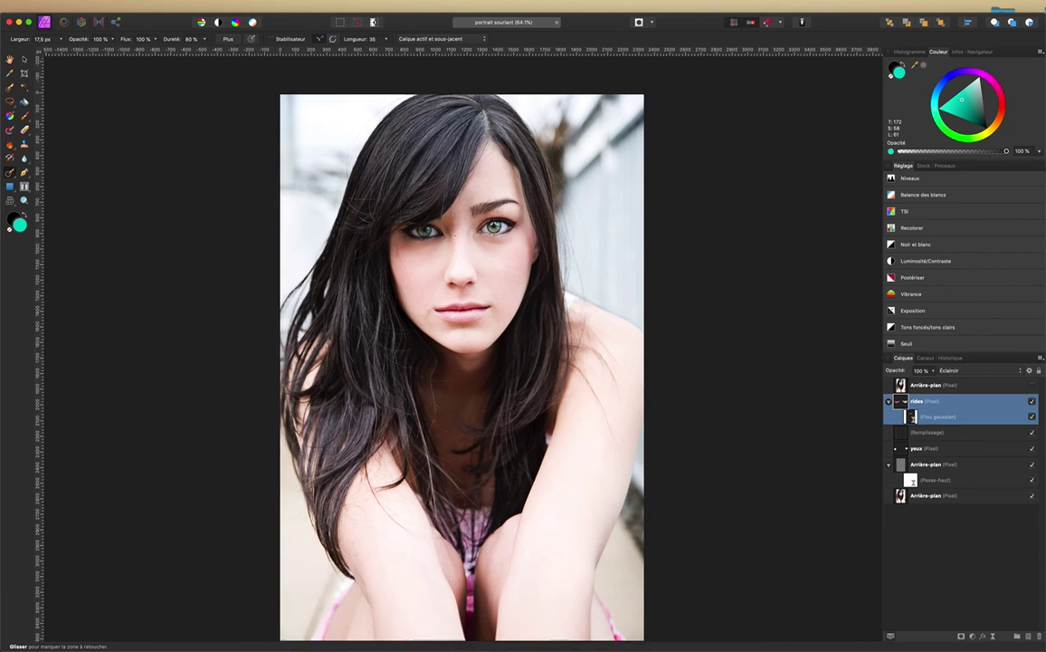
scroll(467, 226, up, 3)
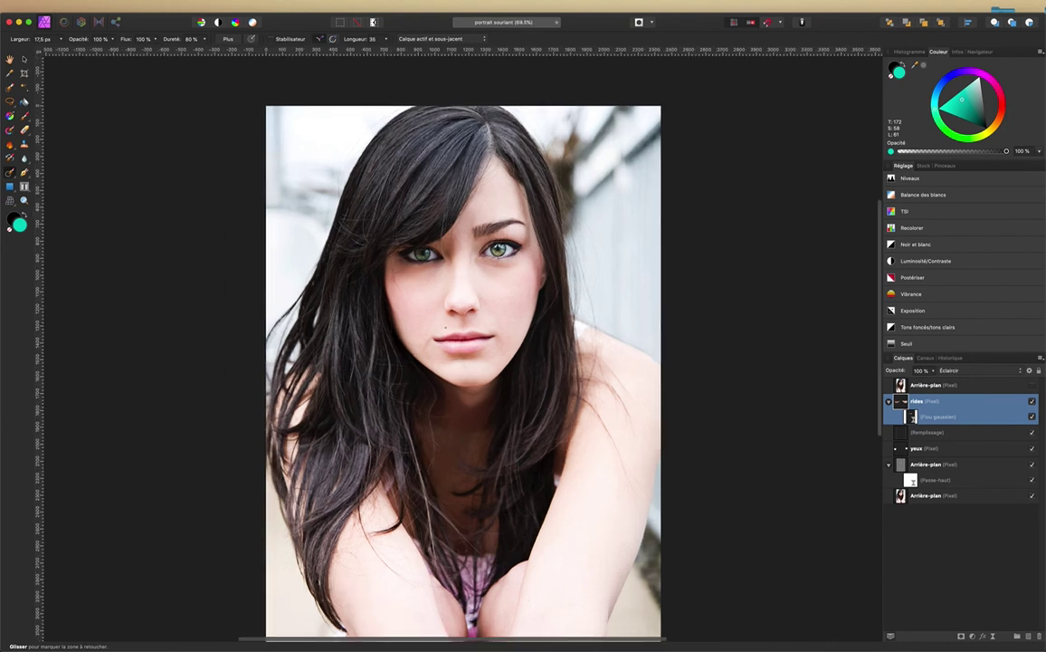
scroll(503, 177, up, 5)
drag(503, 177, 506, 462)
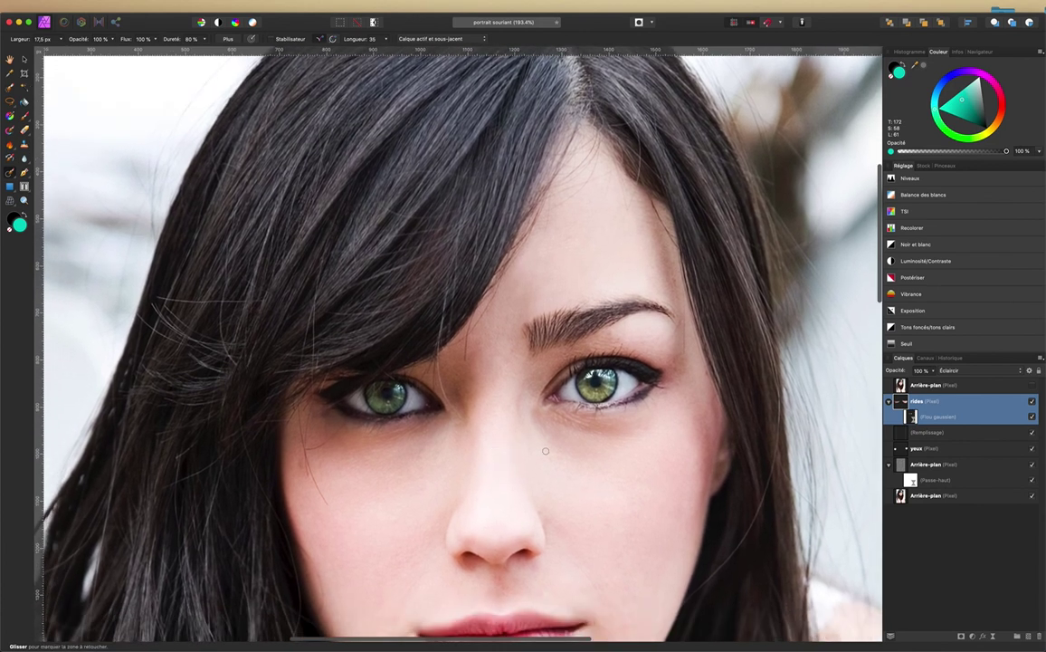
Add an empty pixel layer named 'nettoyage' above the rides layer
click(1029, 637)
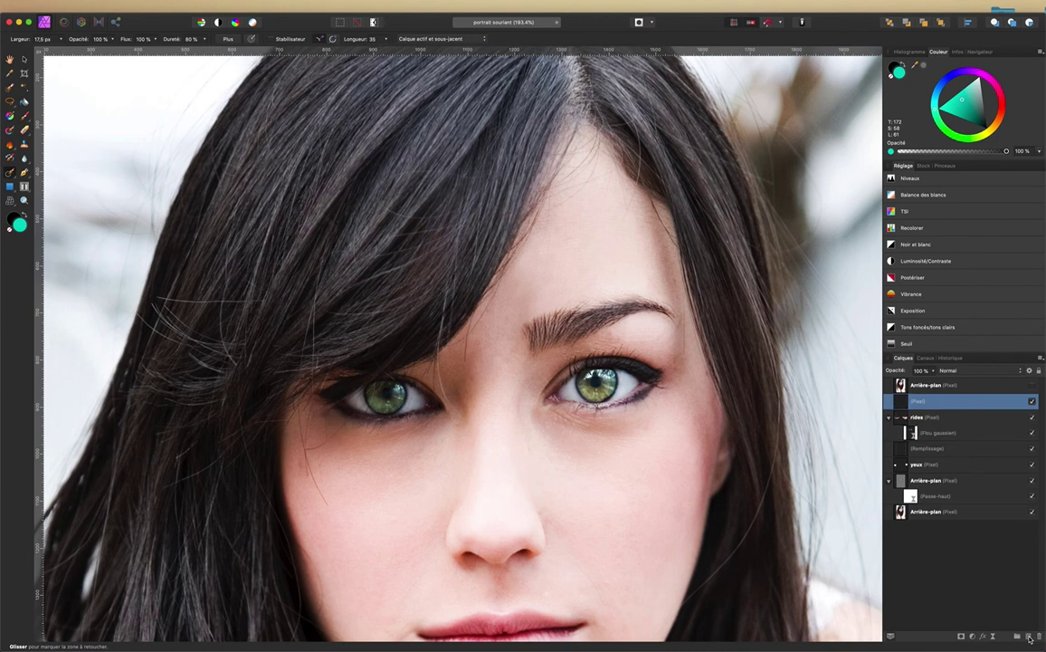
double_click(919, 404)
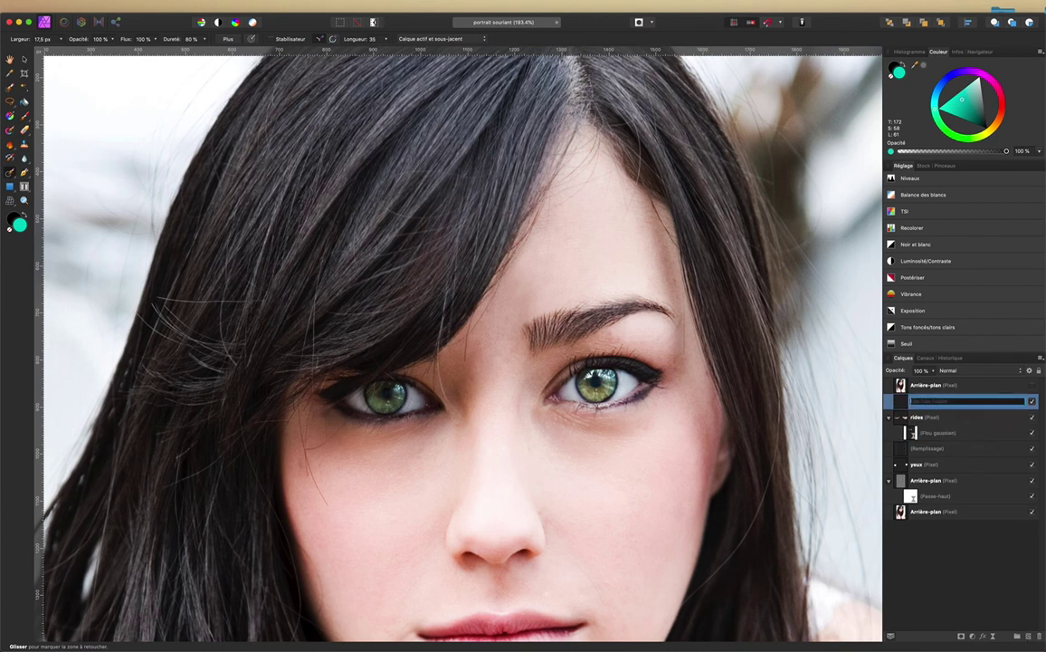
text(r)
key(Return)
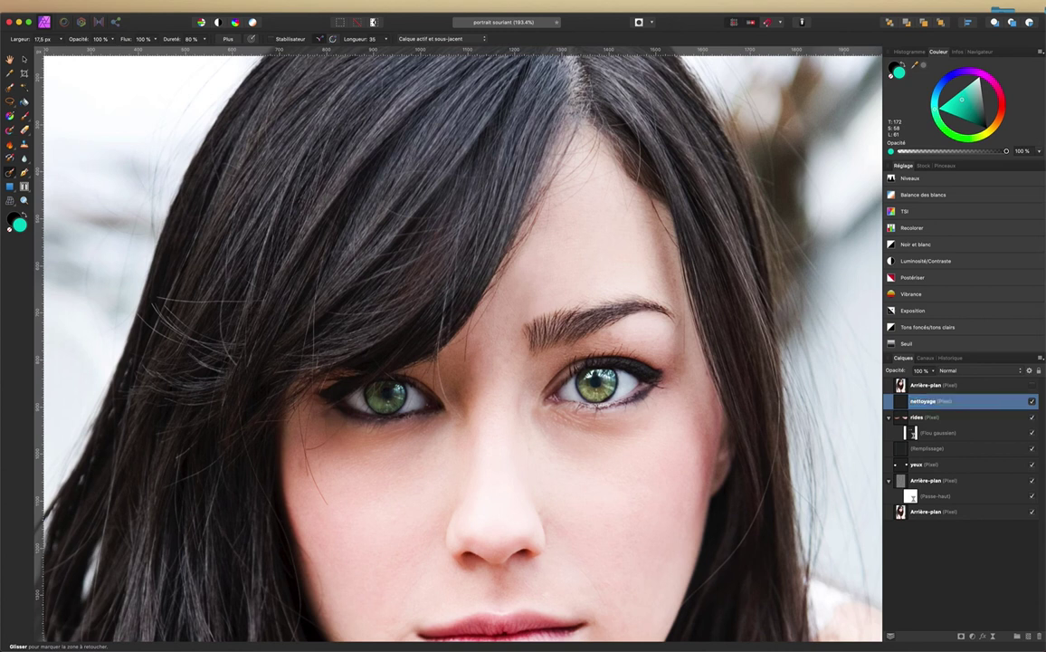
click(11, 172)
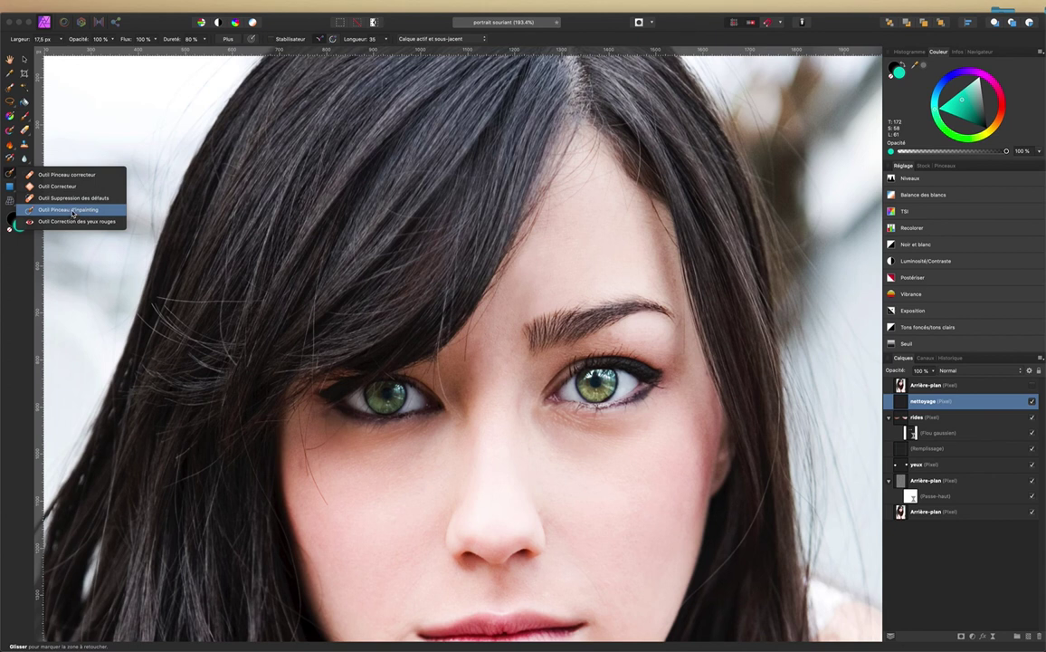
Select the Inpainting Brush with sampling set to 'Calque actif et sous-jacent'
click(73, 214)
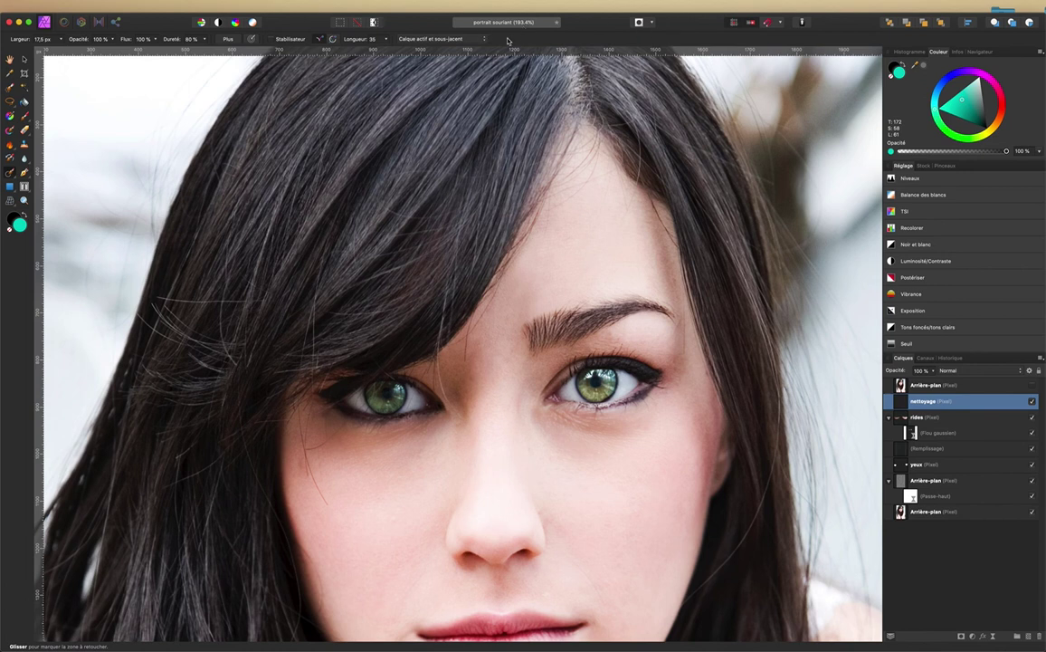
click(412, 39)
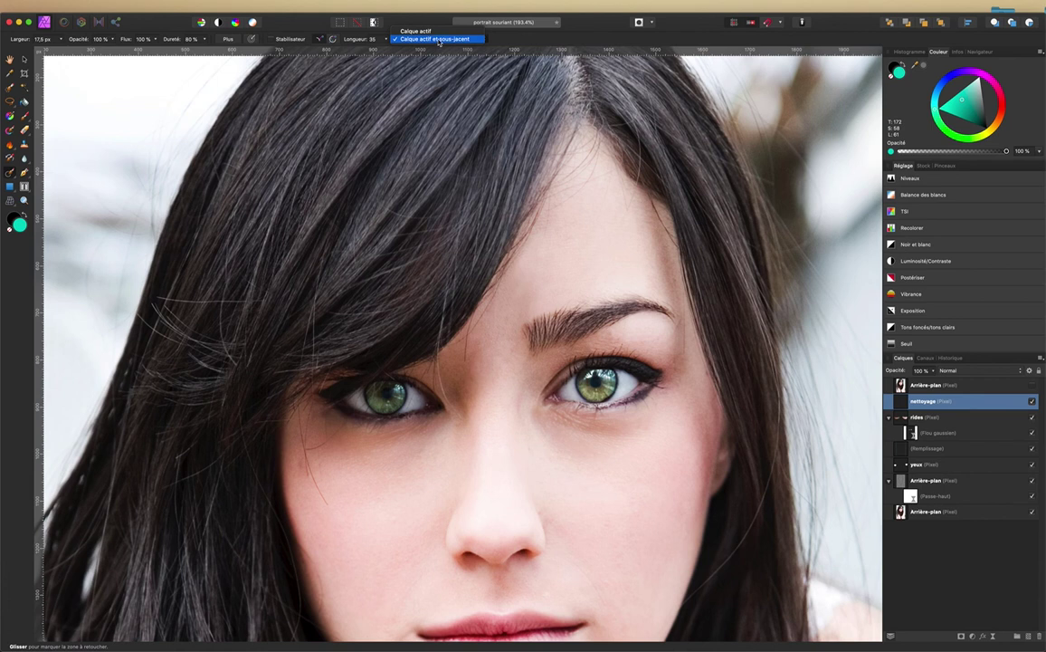
click(439, 40)
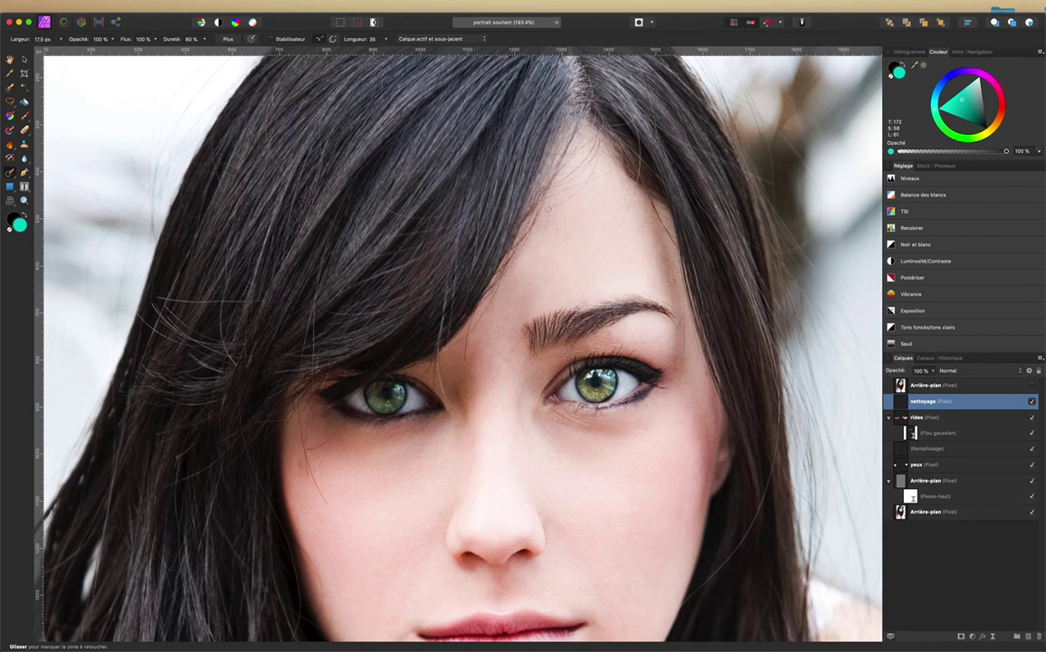
scroll(547, 208, down, 1)
scroll(525, 213, down, 3)
scroll(498, 222, down, 1)
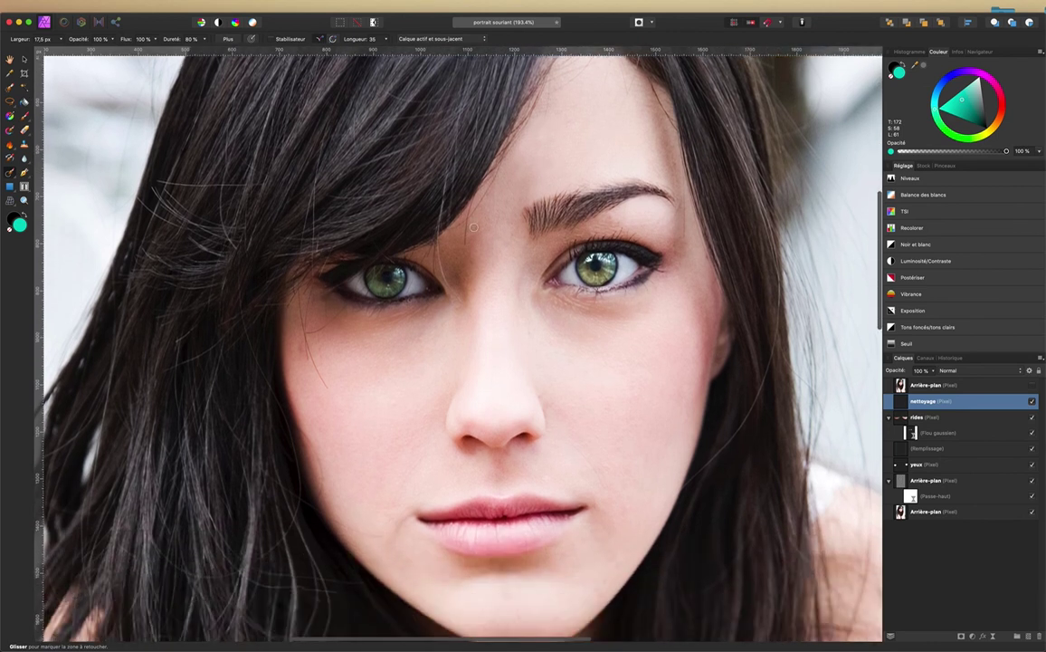
Inpaint forehead spots, a mark by the inner eye corner, and lines below the left eye
drag(470, 207, 465, 224)
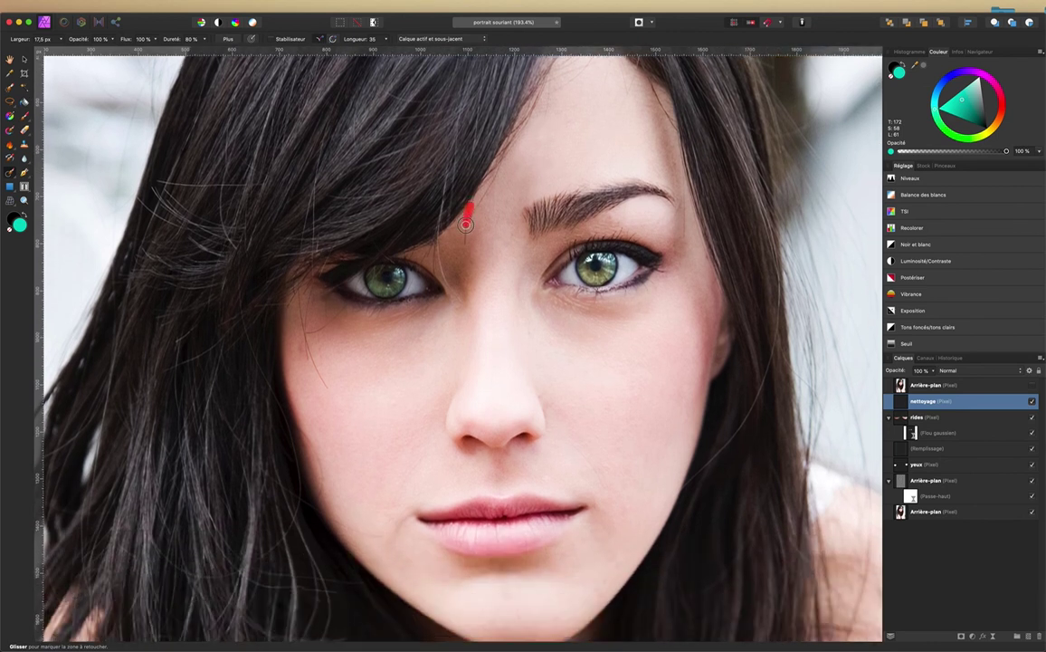
drag(497, 173, 460, 232)
mouse_move(437, 260)
mouse_down()
mouse_move(450, 288)
mouse_move(419, 251)
mouse_up()
drag(345, 308, 308, 331)
drag(309, 293, 329, 390)
Inpaint small cheek blemishes, the lower cheek toward the jaw, and a lip-corner crease
mouse_move(318, 343)
mouse_down()
mouse_move(320, 373)
mouse_move(306, 365)
mouse_up()
drag(316, 349, 309, 359)
drag(311, 343, 313, 362)
drag(310, 338, 300, 355)
drag(299, 425, 319, 476)
drag(332, 522, 381, 537)
Inpaint away a stray mark at the hair parting
scroll(657, 391, up, 3)
scroll(657, 391, up, 1)
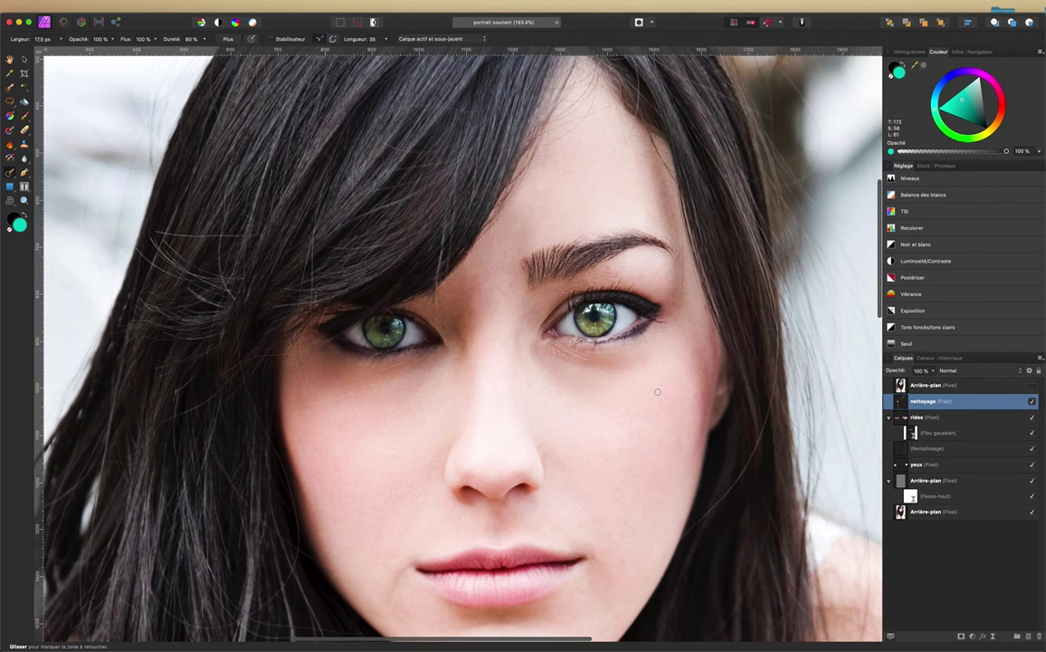
scroll(657, 391, up, 1)
scroll(657, 391, up, 3)
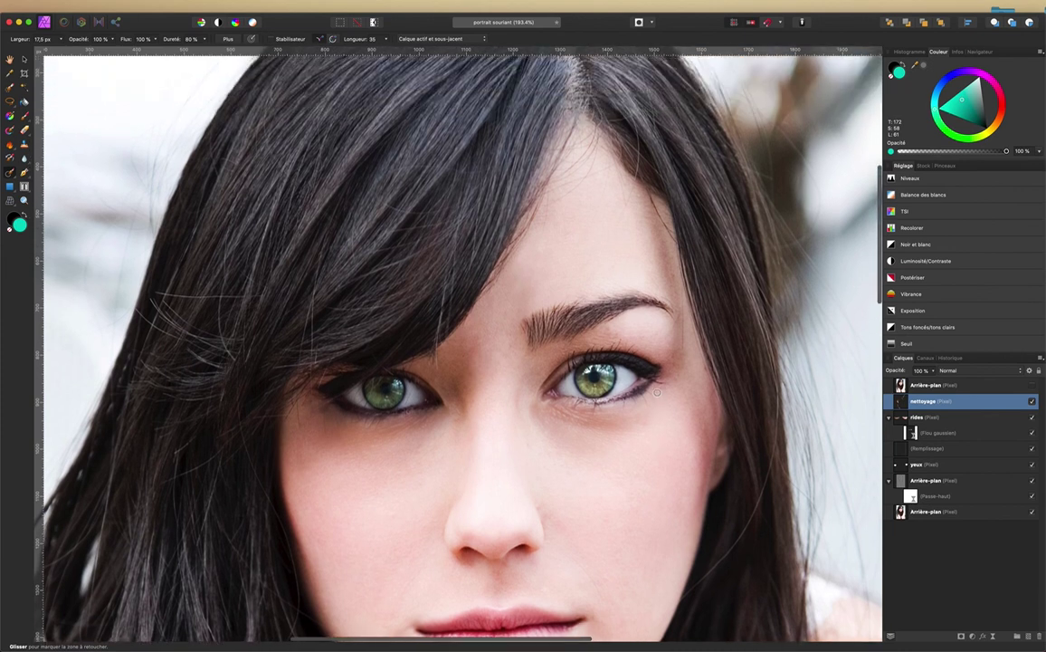
scroll(658, 391, up, 1)
scroll(657, 391, up, 3)
scroll(657, 391, up, 6)
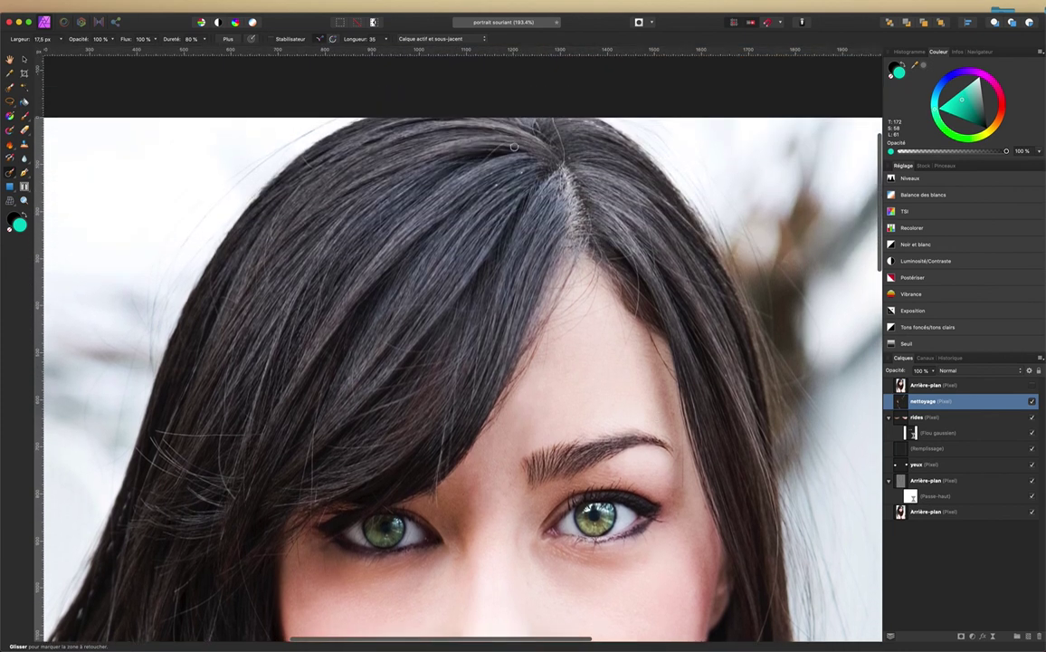
click(522, 172)
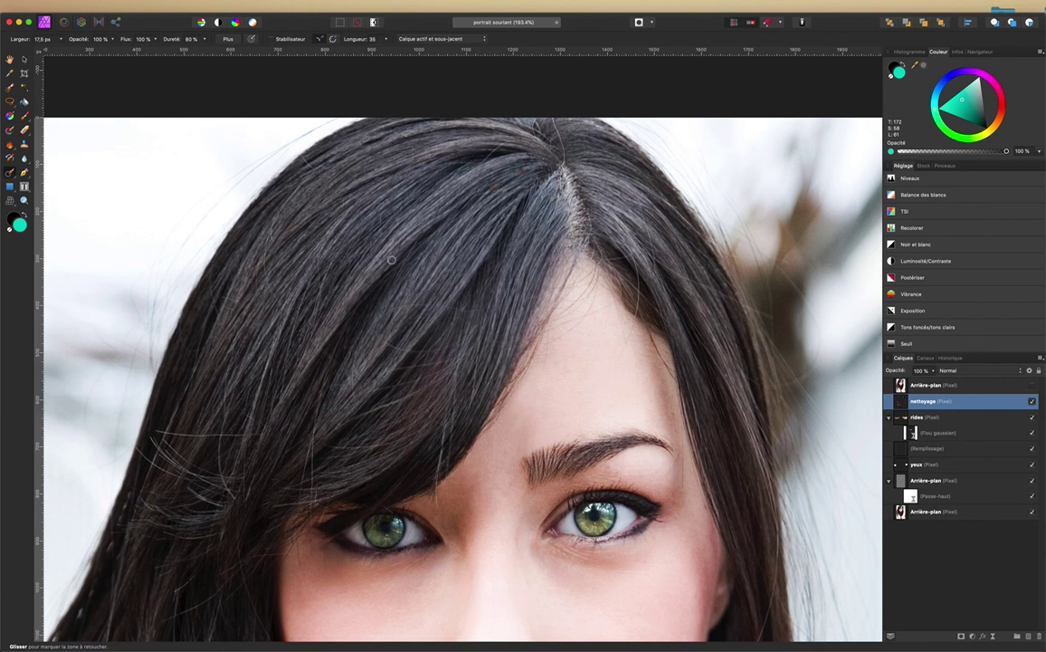
Remove a blemish near the eyebrow and hairline, then pan around inspecting the face
scroll(353, 253, down, 5)
scroll(360, 262, down, 1)
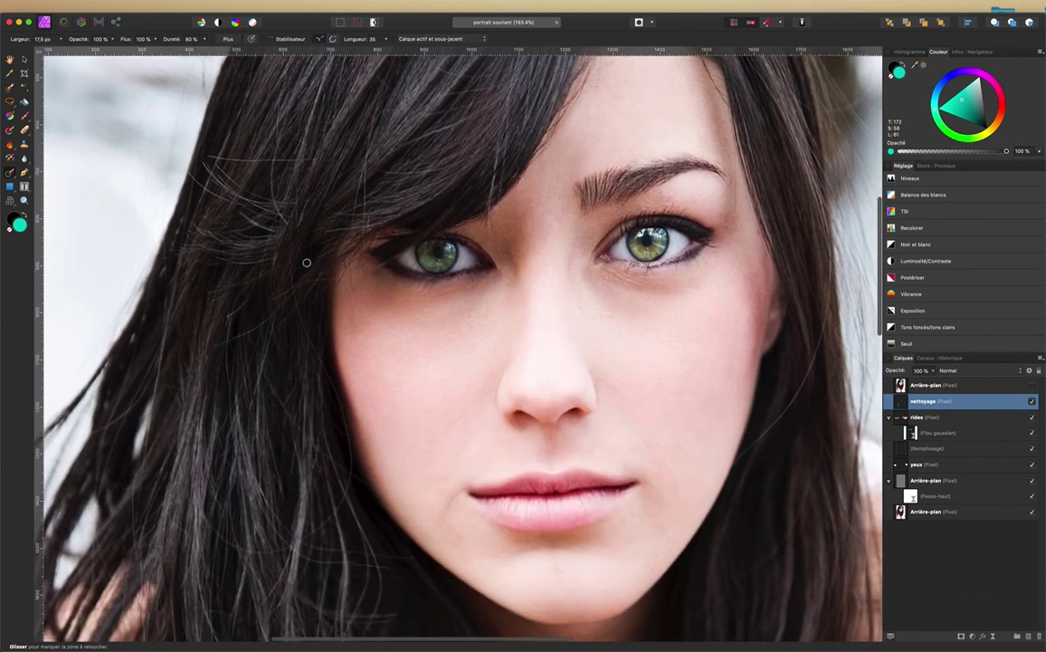
scroll(263, 254, down, 2)
scroll(263, 256, down, 3)
scroll(264, 256, down, 2)
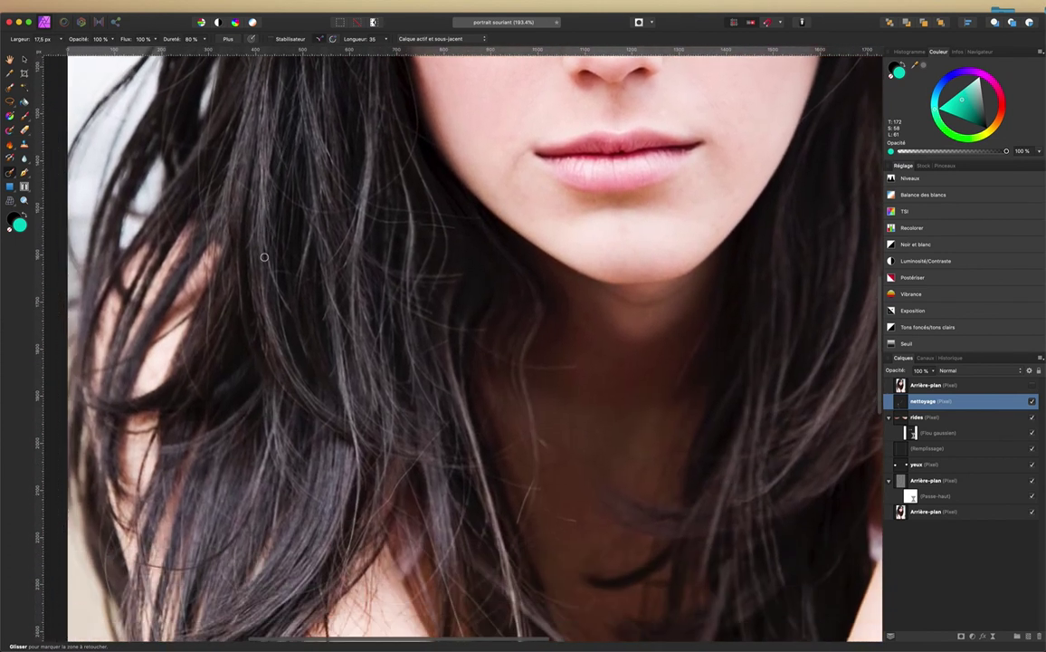
scroll(263, 256, down, 2)
scroll(264, 257, down, 2)
scroll(265, 257, right, 10)
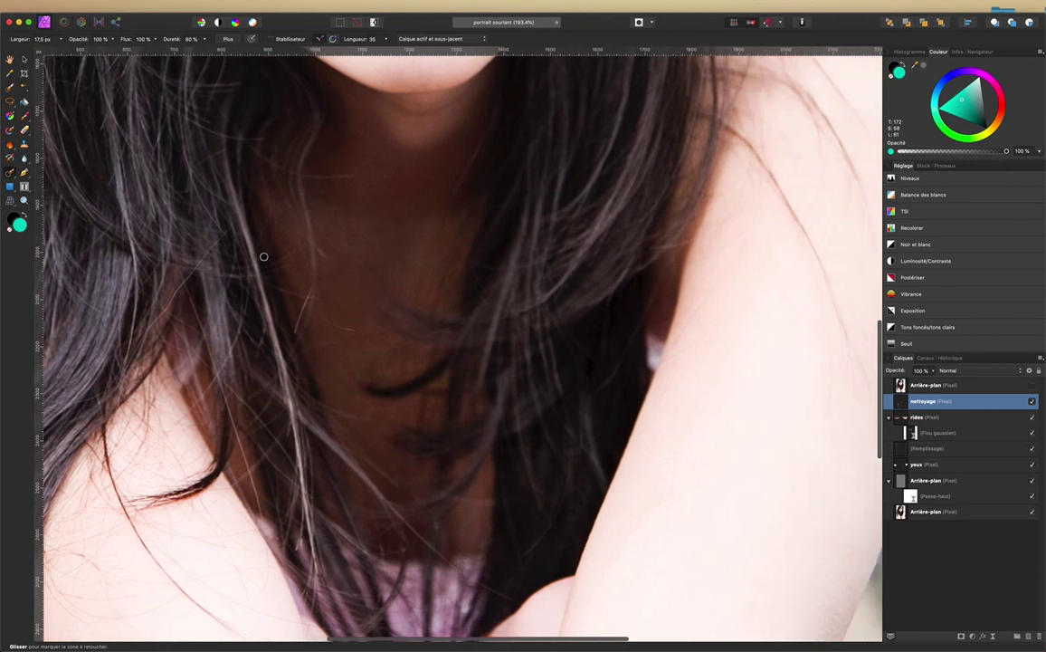
scroll(264, 257, up, 5)
scroll(266, 257, left, 2)
scroll(266, 257, up, 5)
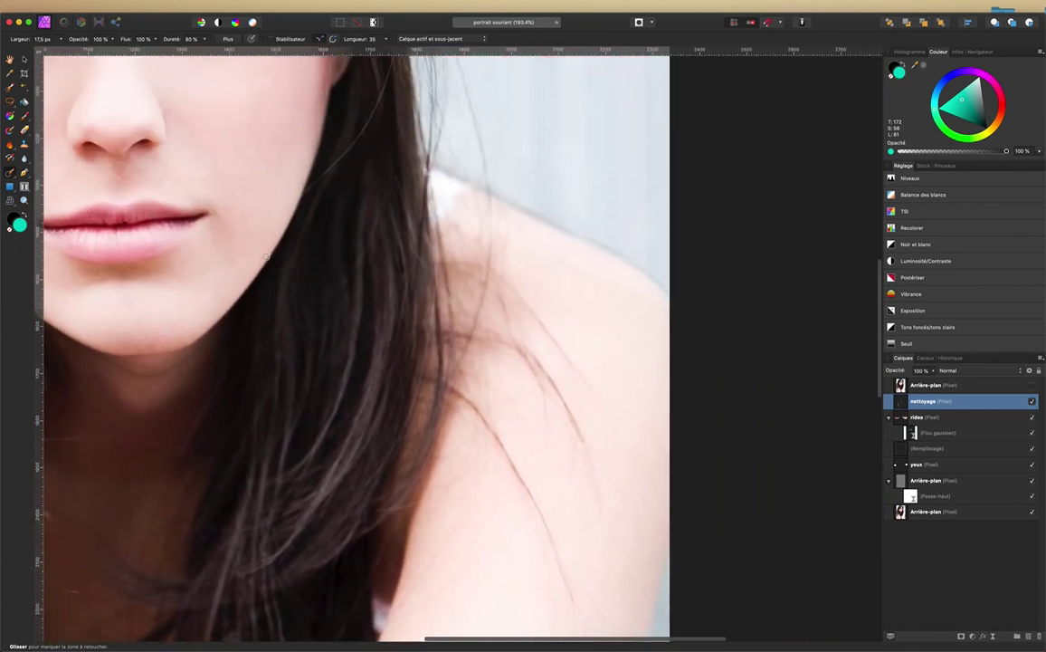
scroll(265, 257, up, 4)
scroll(266, 257, up, 3)
scroll(265, 257, up, 2)
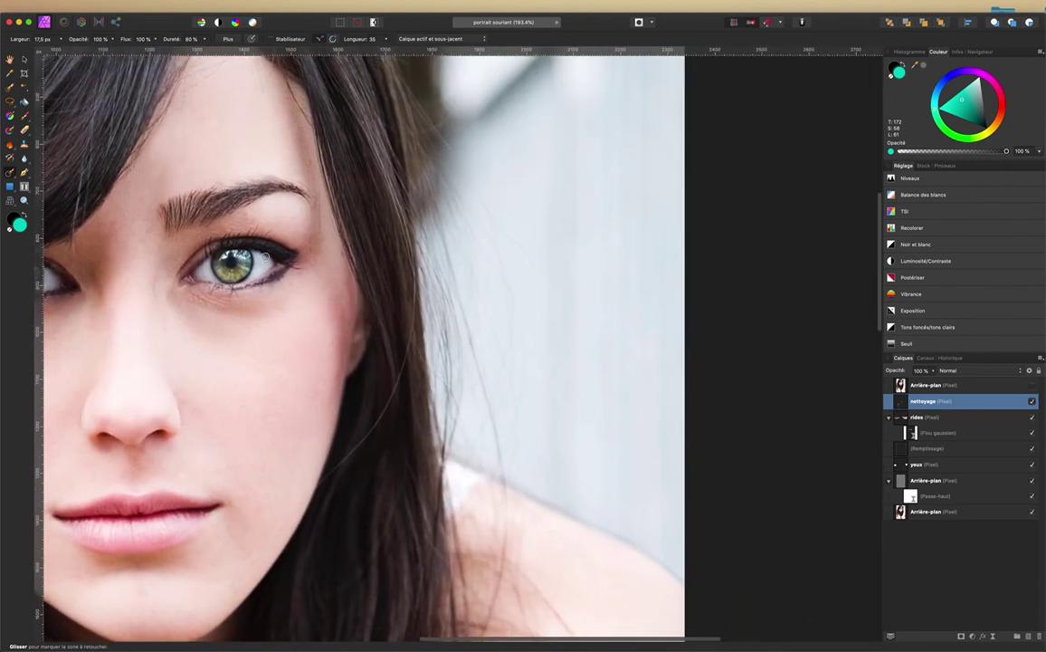
scroll(265, 257, up, 5)
drag(321, 287, 319, 292)
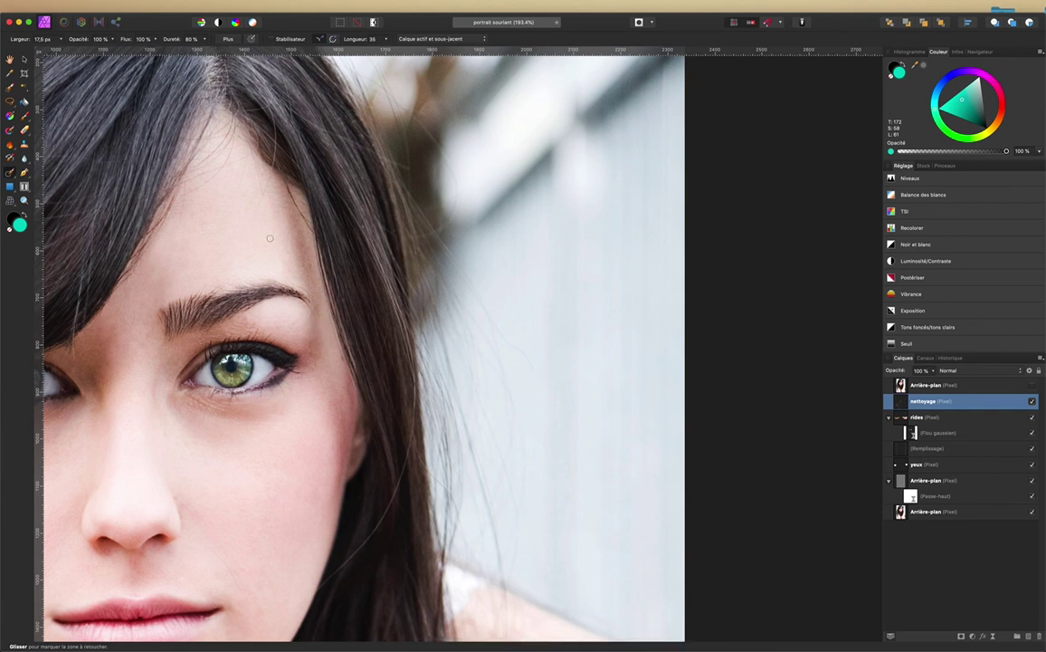
scroll(262, 244, up, 1)
scroll(263, 243, left, 2)
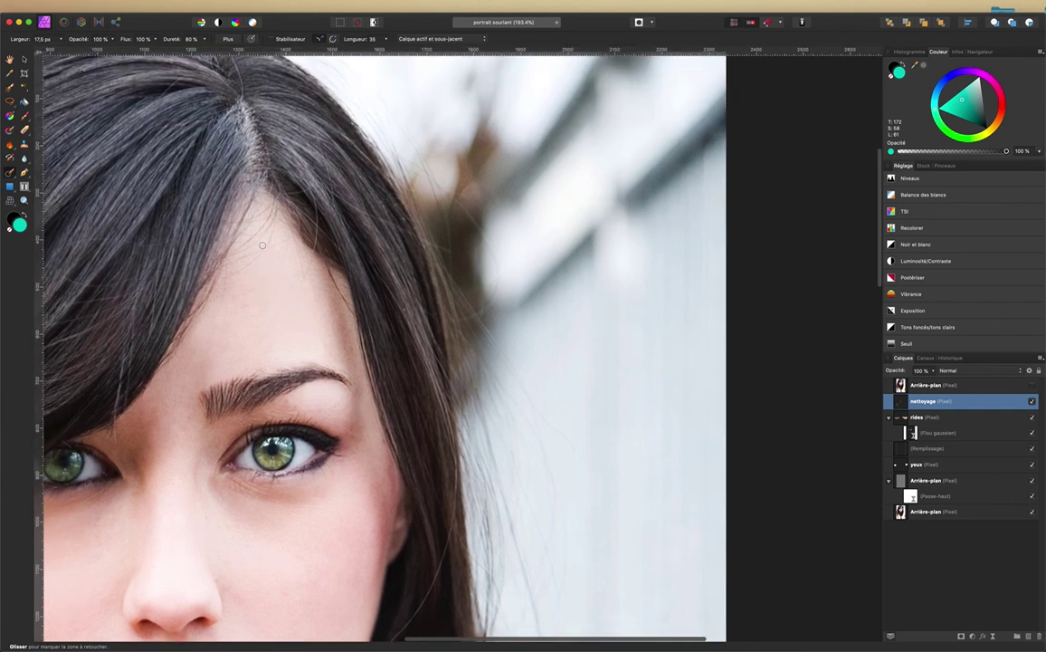
scroll(262, 244, up, 6)
scroll(263, 240, left, 2)
scroll(263, 240, left, 6)
scroll(263, 240, left, 3)
scroll(263, 240, down, 1)
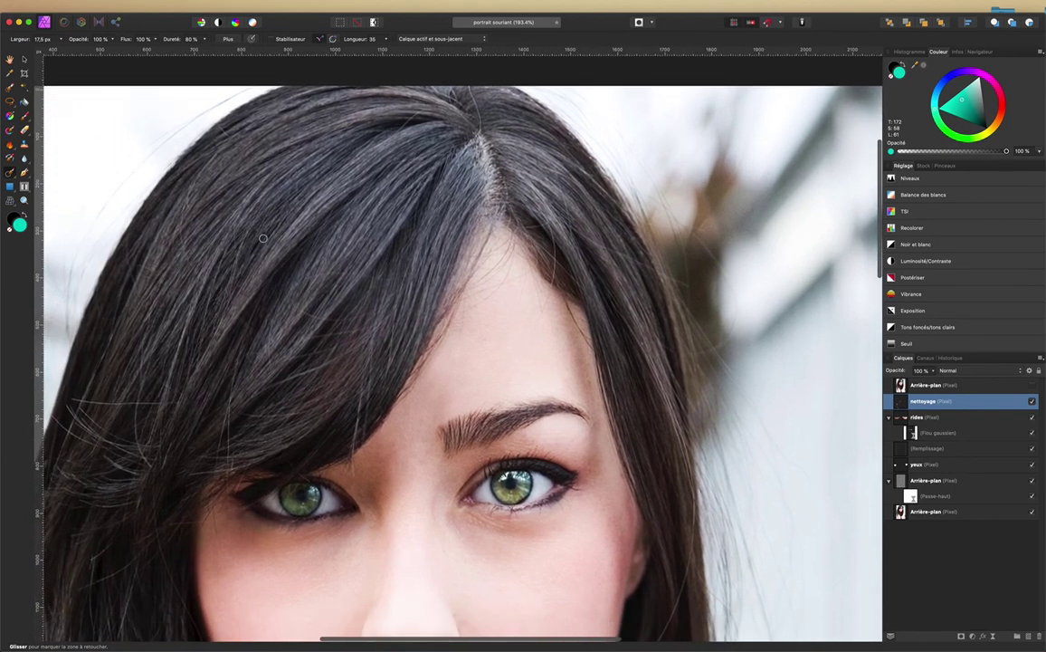
scroll(263, 240, down, 5)
scroll(262, 239, left, 1)
scroll(262, 239, down, 2)
scroll(261, 240, down, 2)
scroll(258, 242, down, 6)
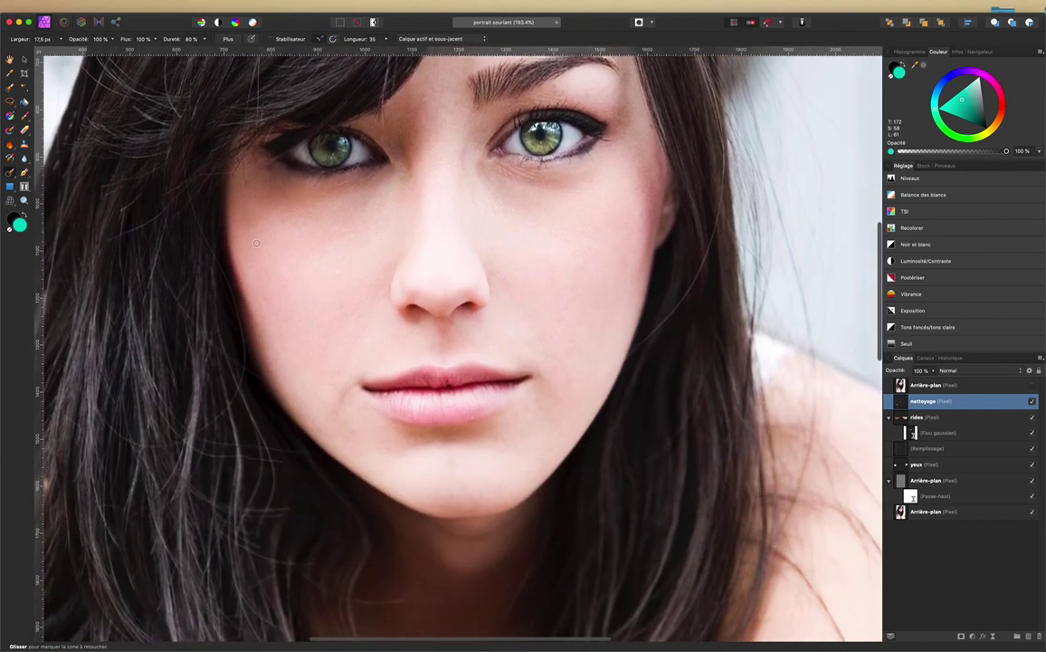
scroll(256, 244, down, 1)
scroll(256, 244, up, 1)
scroll(256, 243, up, 3)
scroll(256, 243, up, 1)
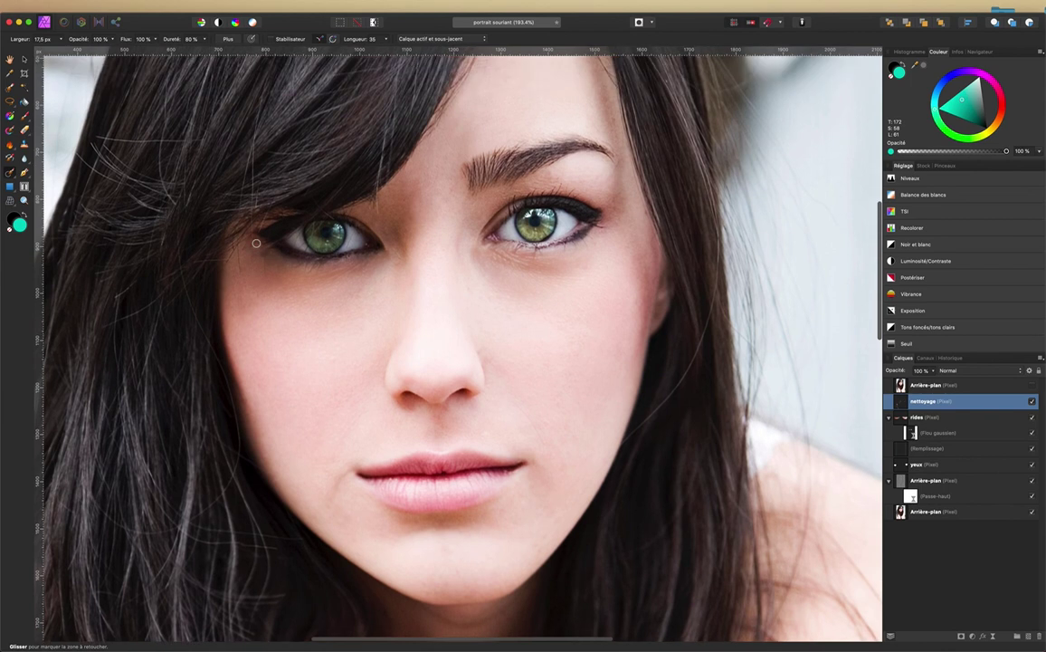
scroll(256, 244, up, 1)
scroll(256, 243, up, 1)
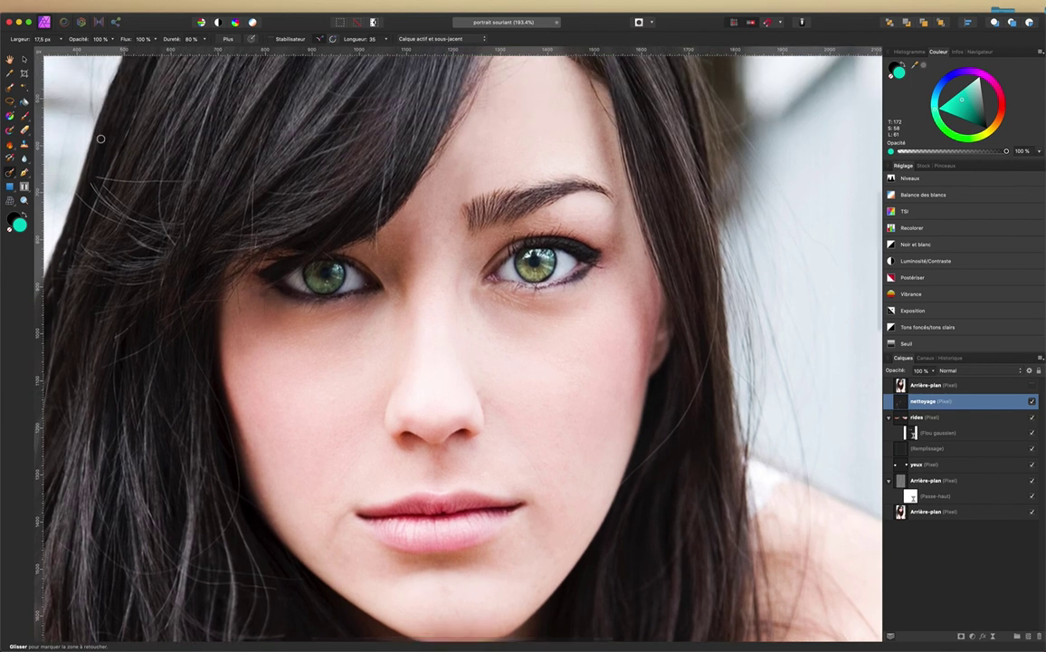
Fit the portrait in view and add a Curves (Courbes) adjustment above the nettoyage layer
key(ctrl+0)
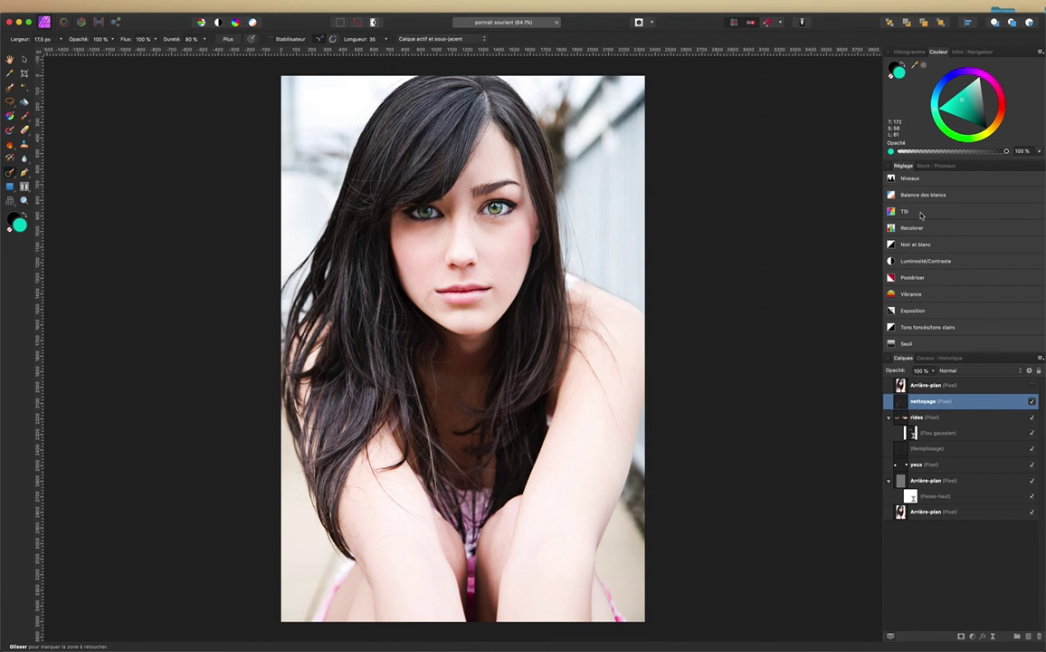
scroll(919, 328, down, 2)
click(911, 323)
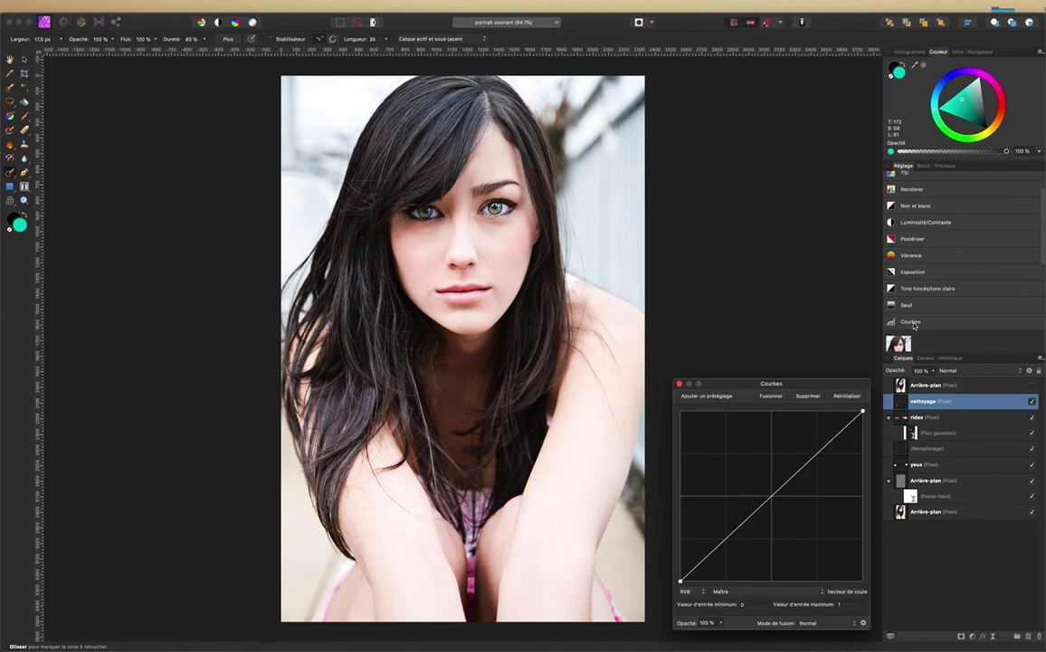
drag(807, 385, 781, 201)
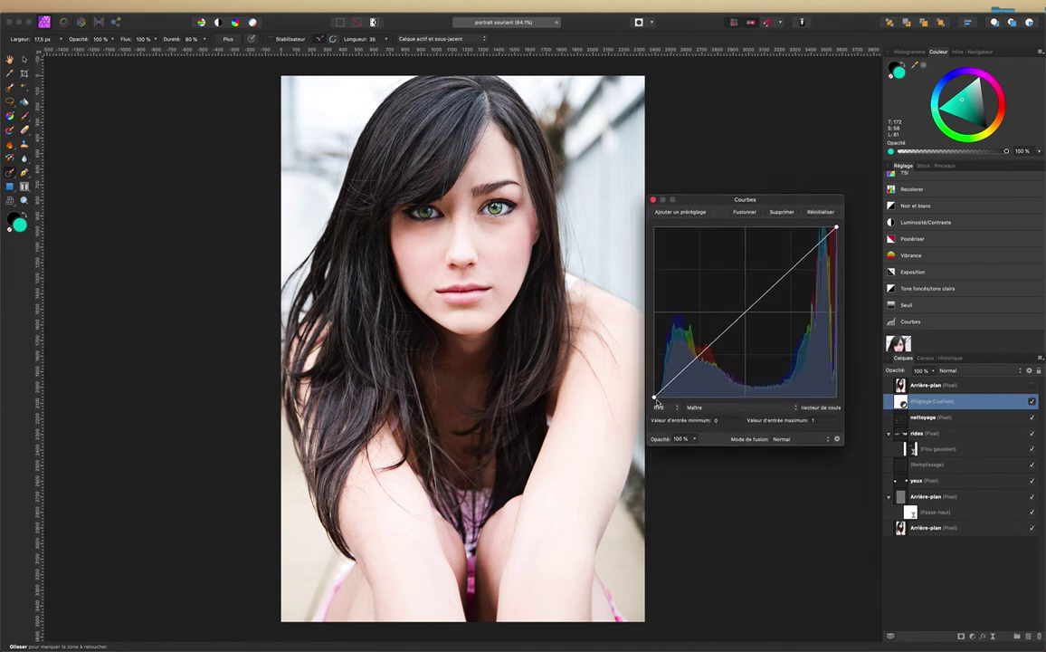
Pull in the black and white points and add S-curve points on the Master curve
drag(653, 398, 658, 396)
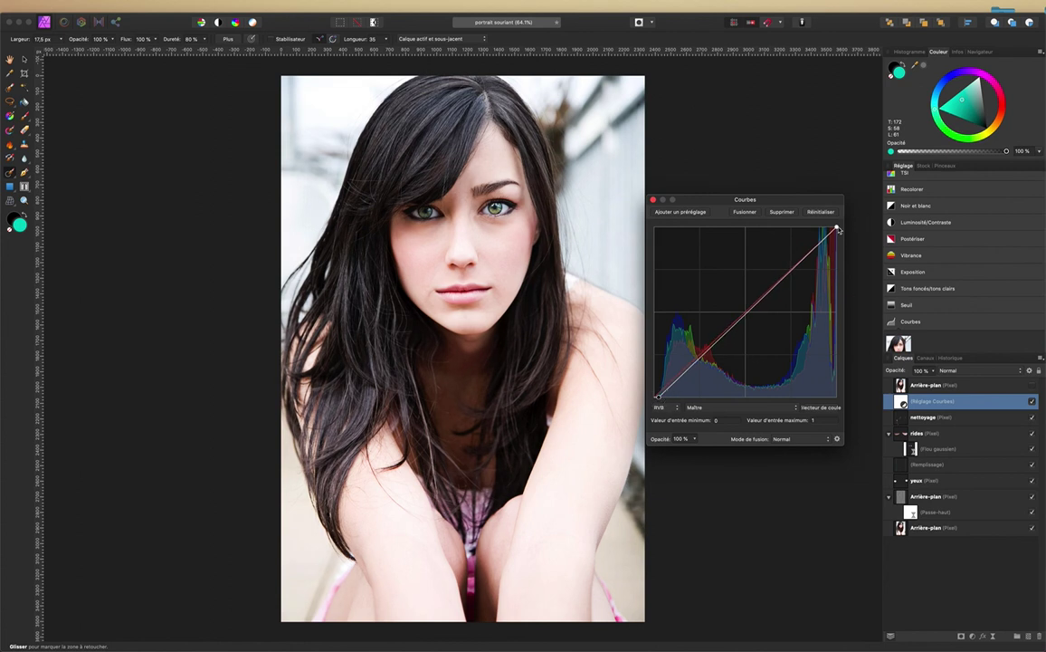
drag(838, 230, 832, 227)
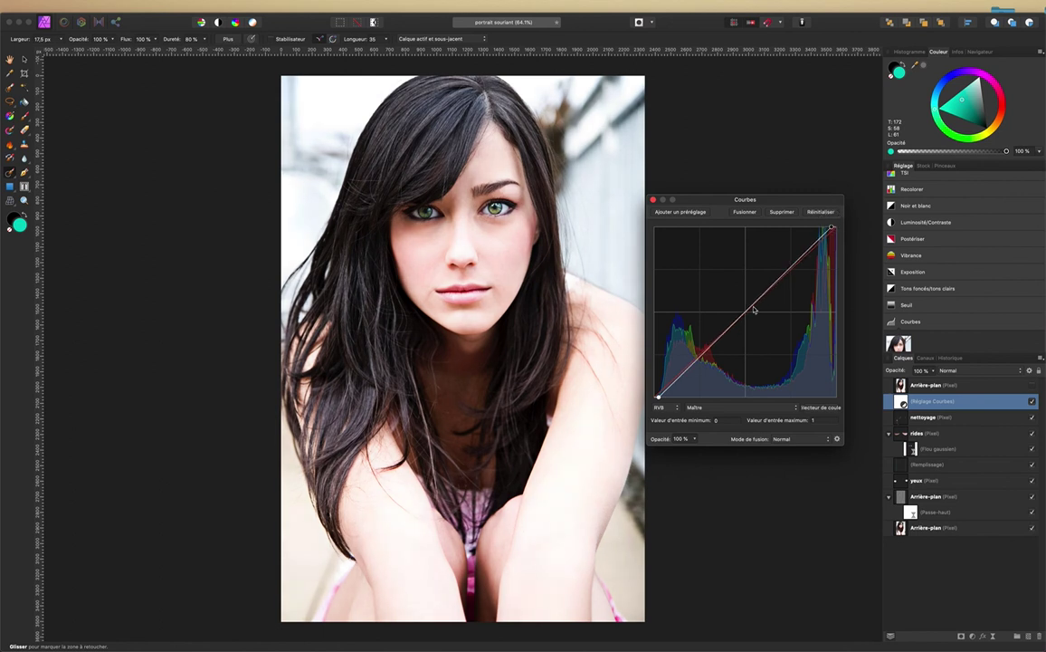
drag(697, 363, 700, 362)
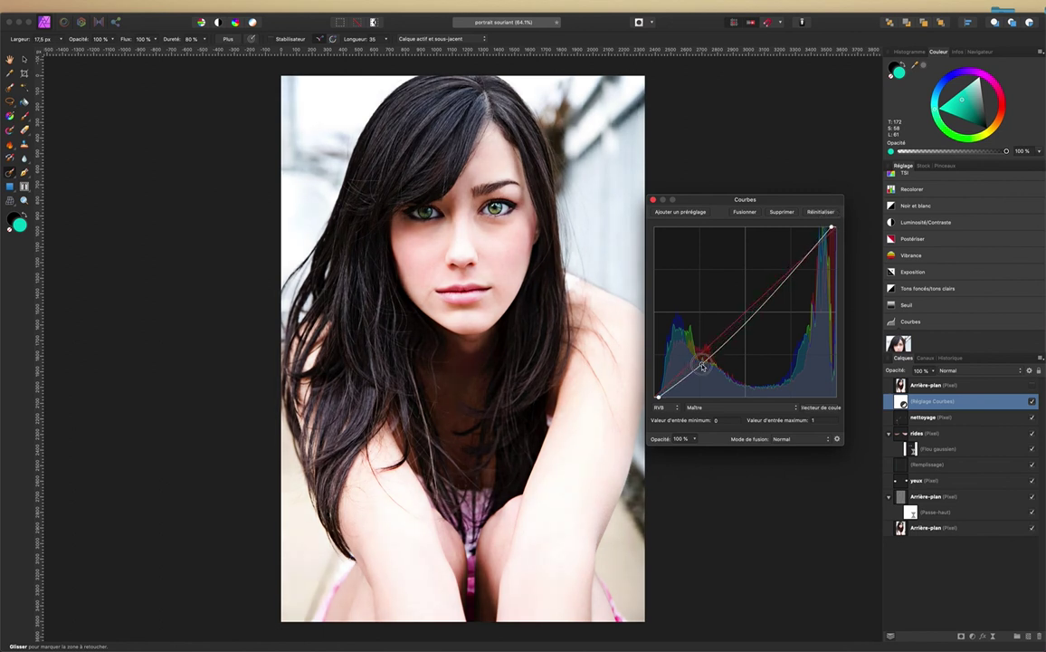
drag(791, 270, 790, 268)
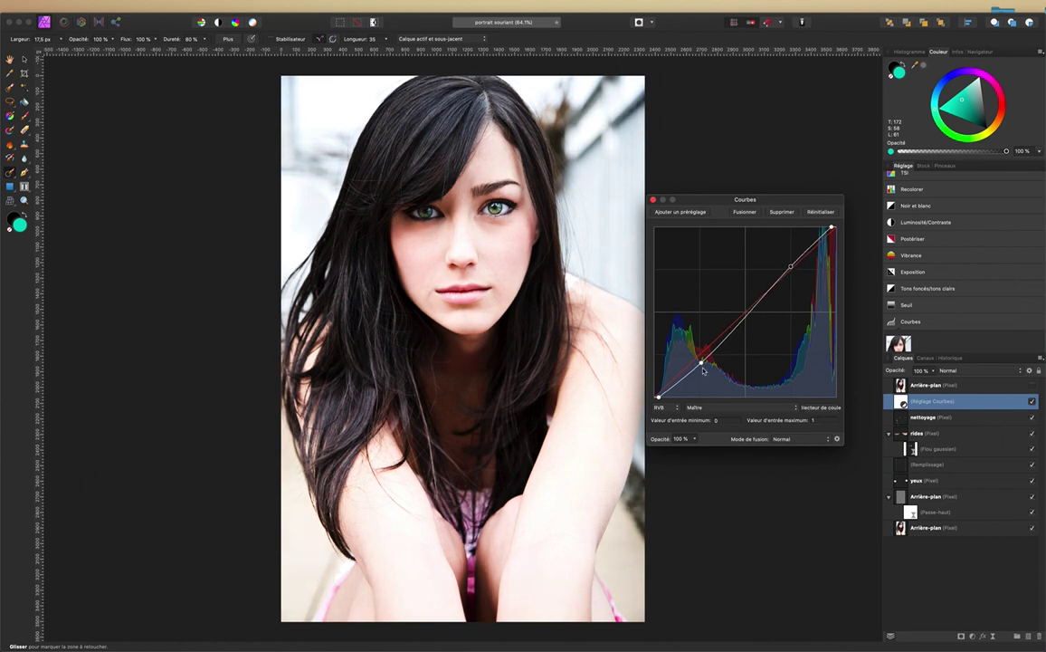
drag(701, 363, 703, 361)
drag(790, 267, 792, 265)
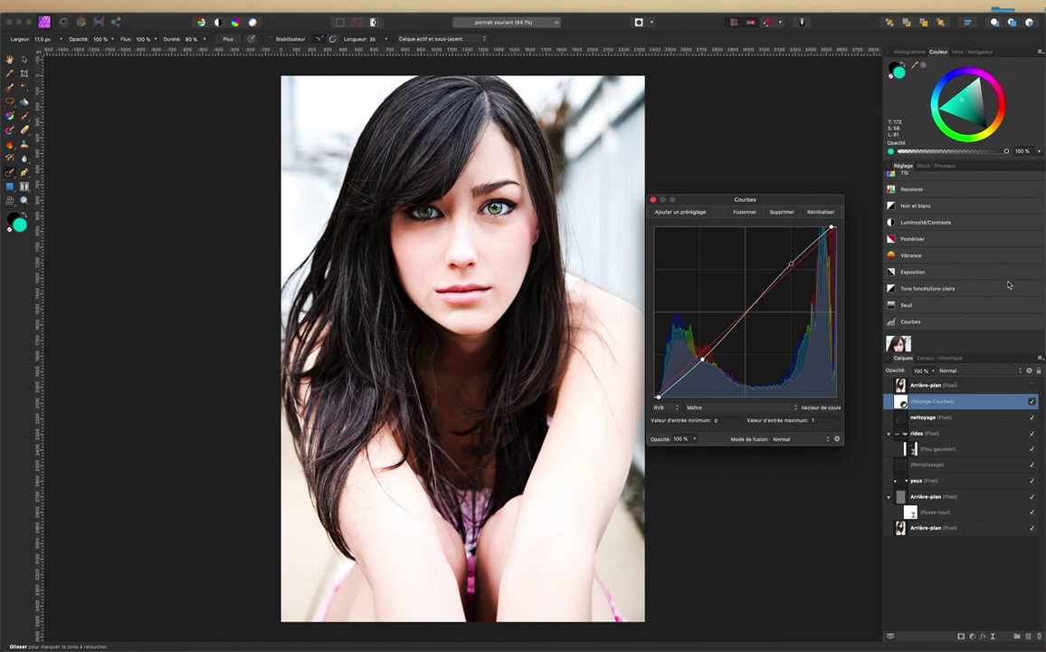
Lower the top of the Rouge channel curve for a slight cool tint, then close Curves
click(715, 407)
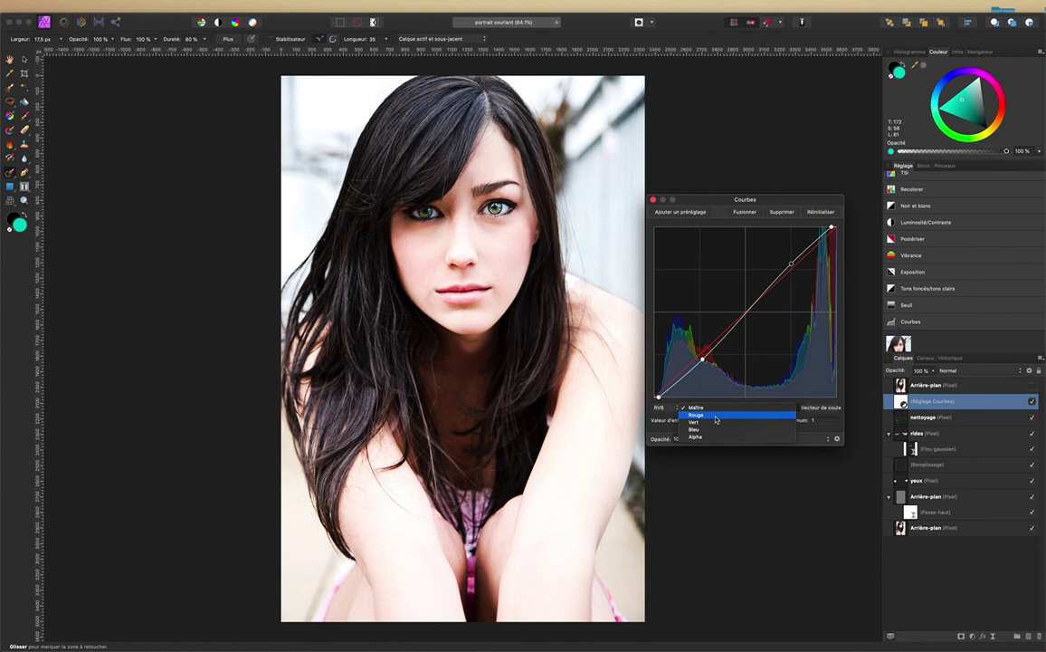
click(715, 416)
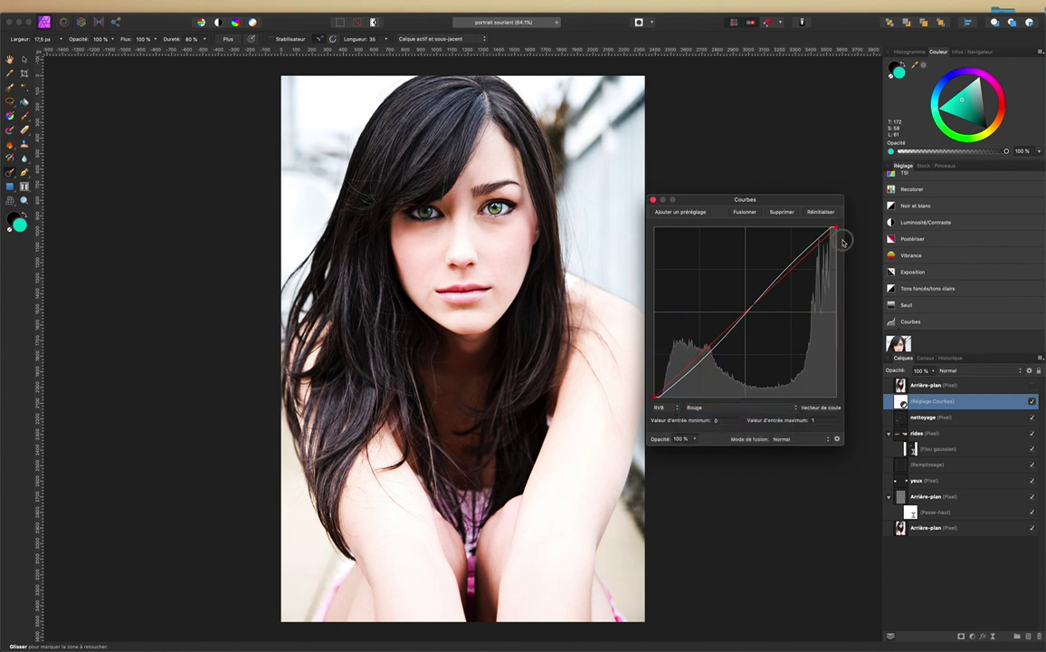
drag(838, 231, 840, 241)
click(653, 200)
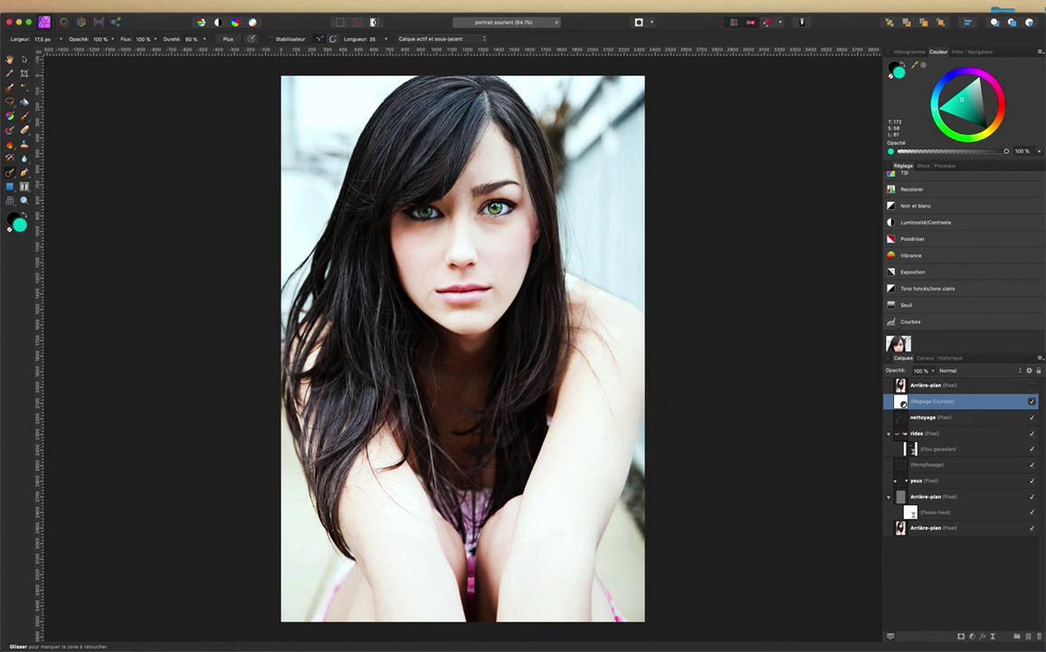
click(1033, 386)
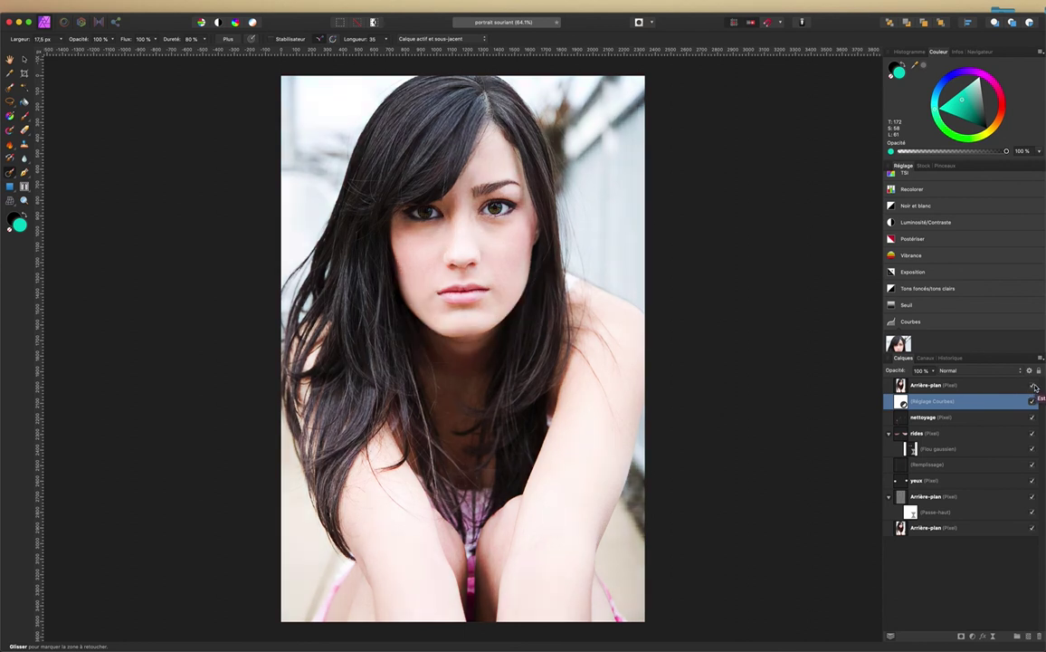
click(1033, 387)
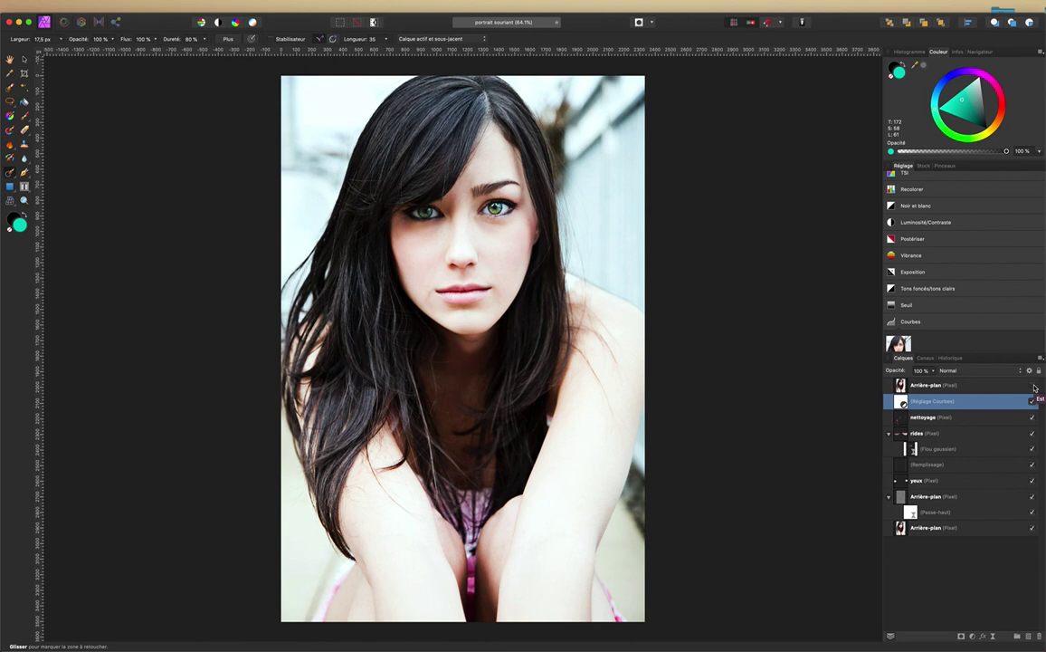
click(1032, 386)
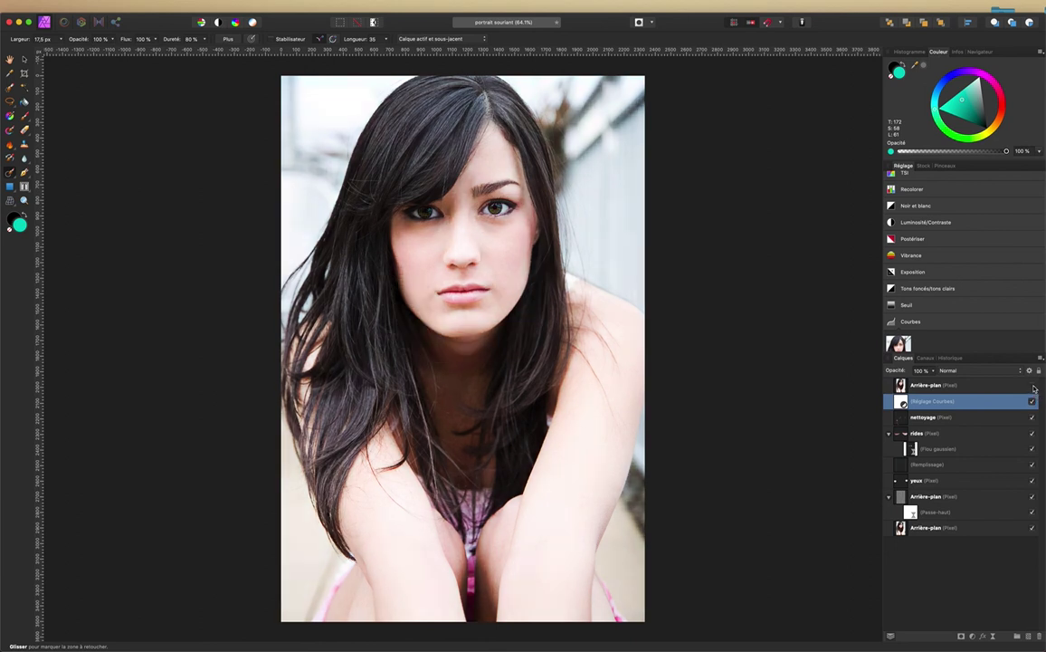
click(1033, 387)
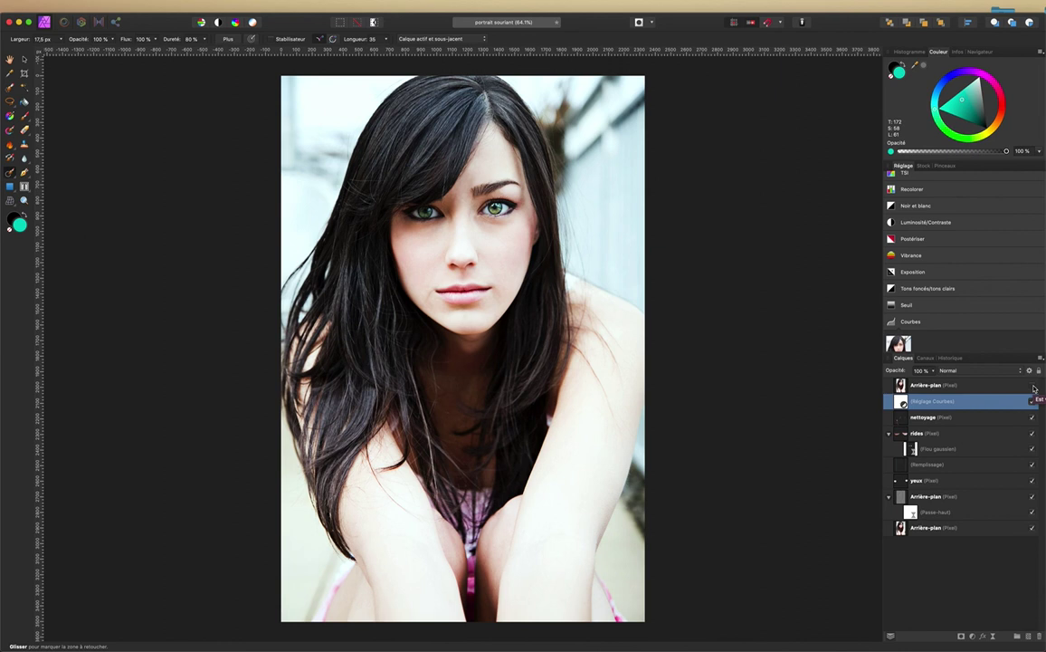